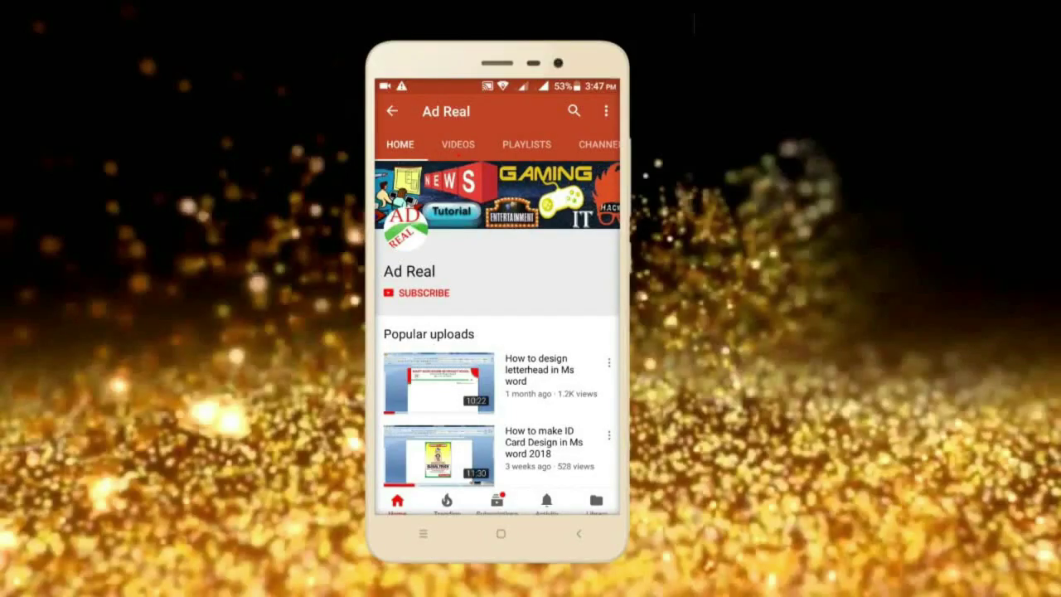
Step: Apply Narrow page margins
left_click(419, 292)
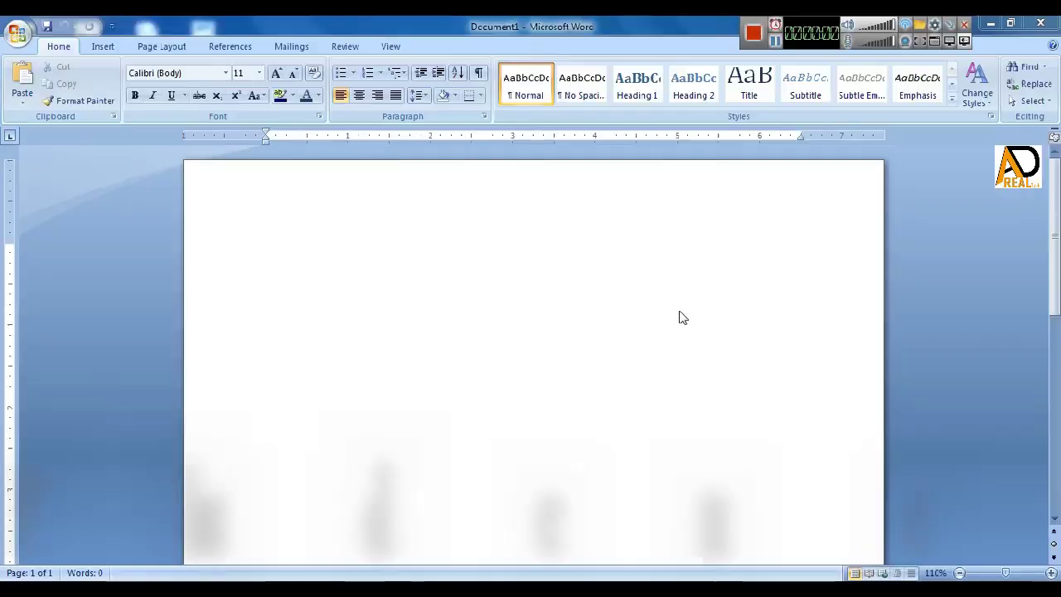
left_click(100, 48)
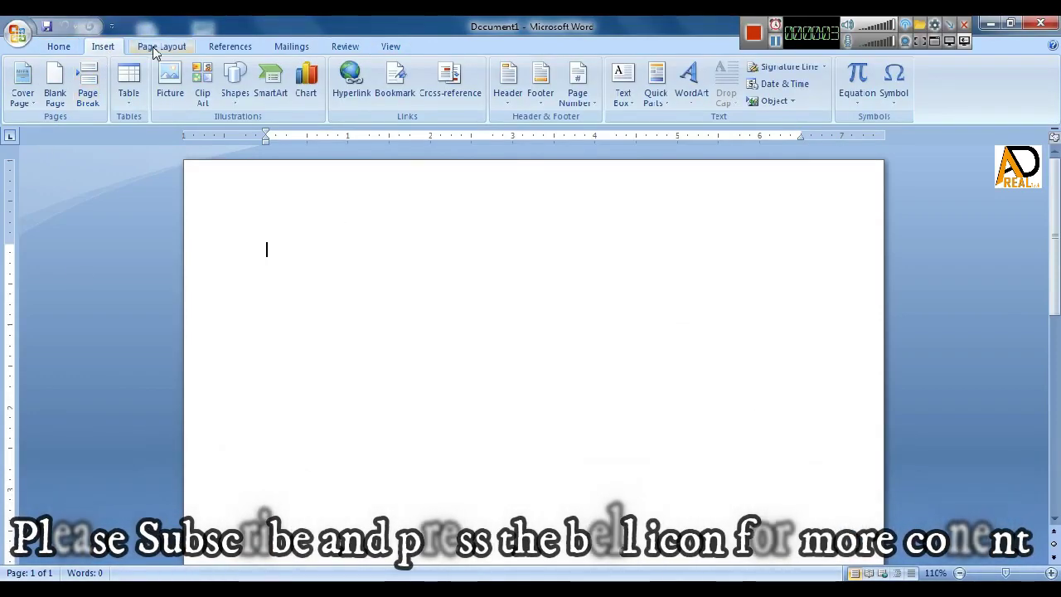
left_click(160, 47)
left_click(120, 83)
left_click(133, 240)
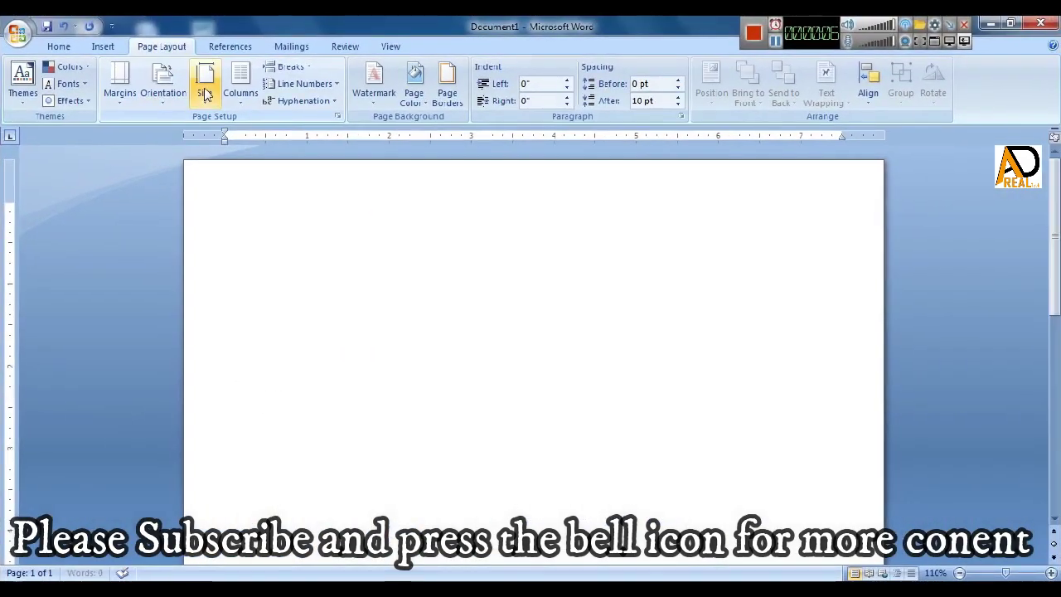
Step: Turn the page to landscape orientation
left_click(206, 95)
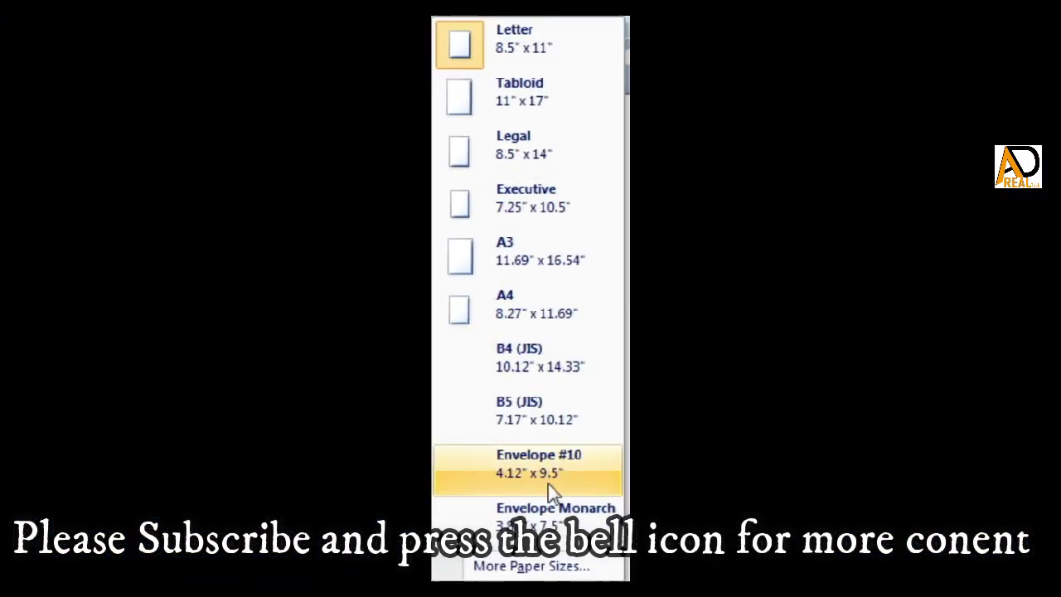
left_click(225, 464)
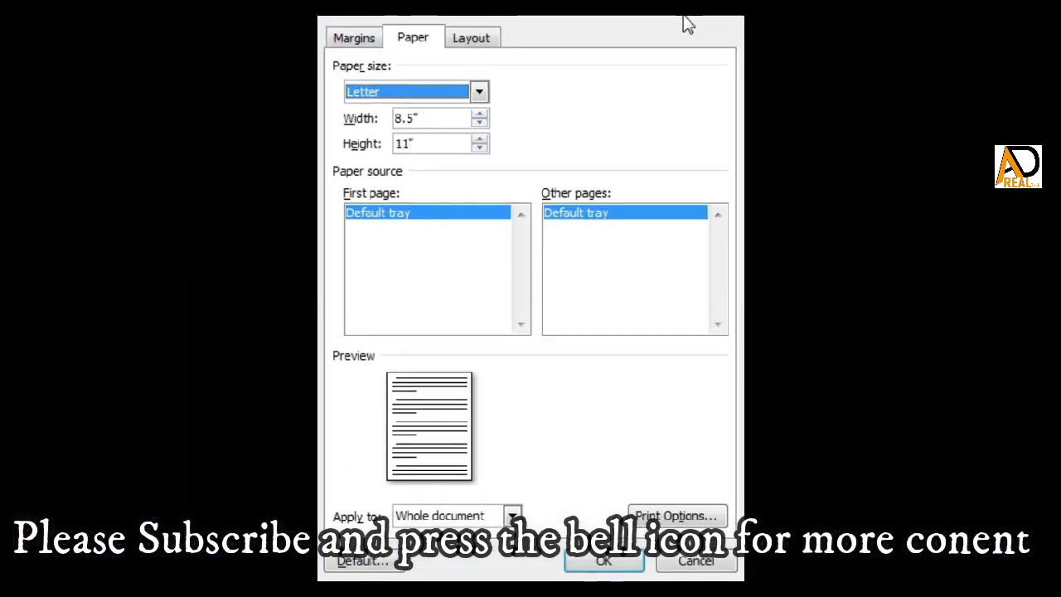
left_click(686, 25)
left_click(169, 83)
left_click(190, 169)
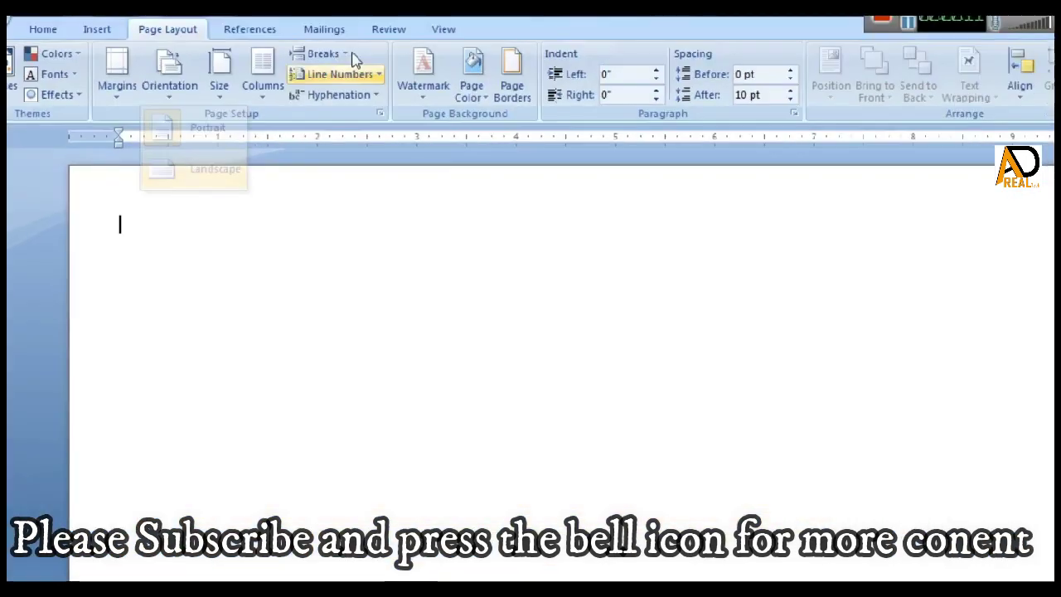
Step: Set a custom paper size of 8 inches wide by 5 inches high
left_click(214, 83)
left_click(226, 463)
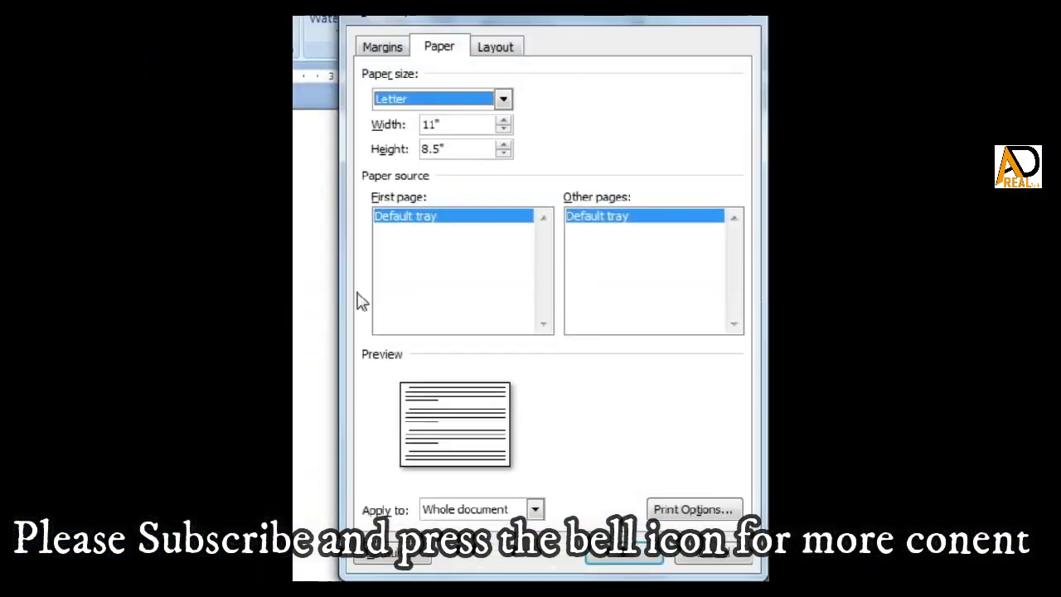
key("Tab")
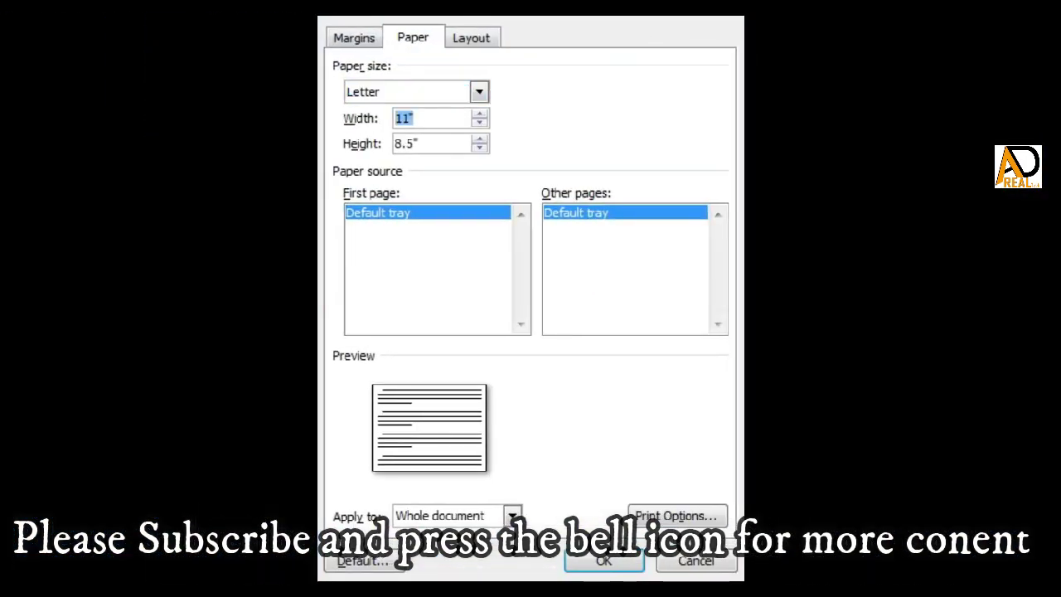
type("8")
key("Tab")
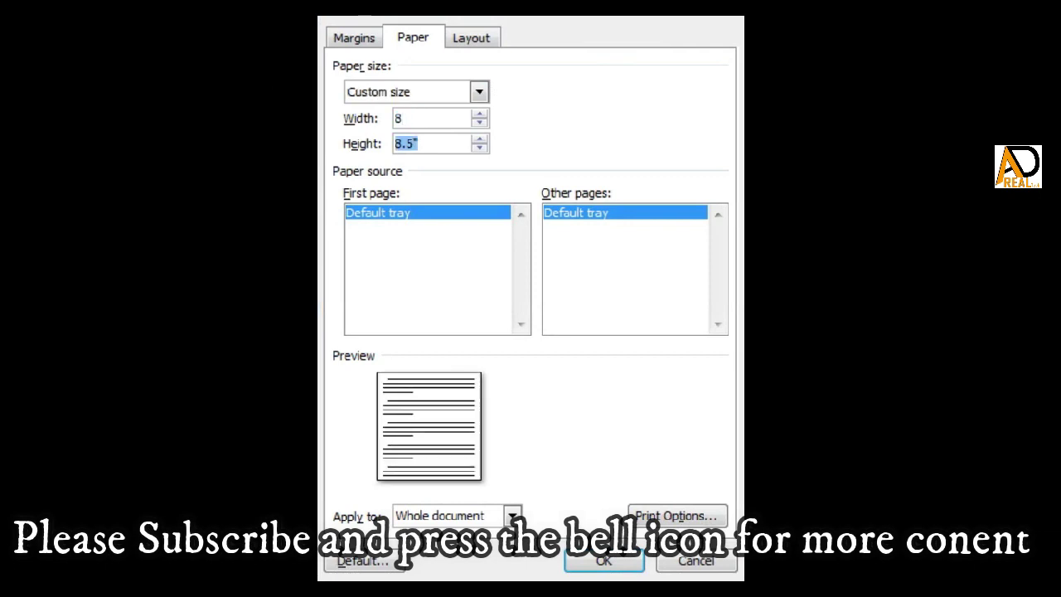
type("5")
left_click(423, 120)
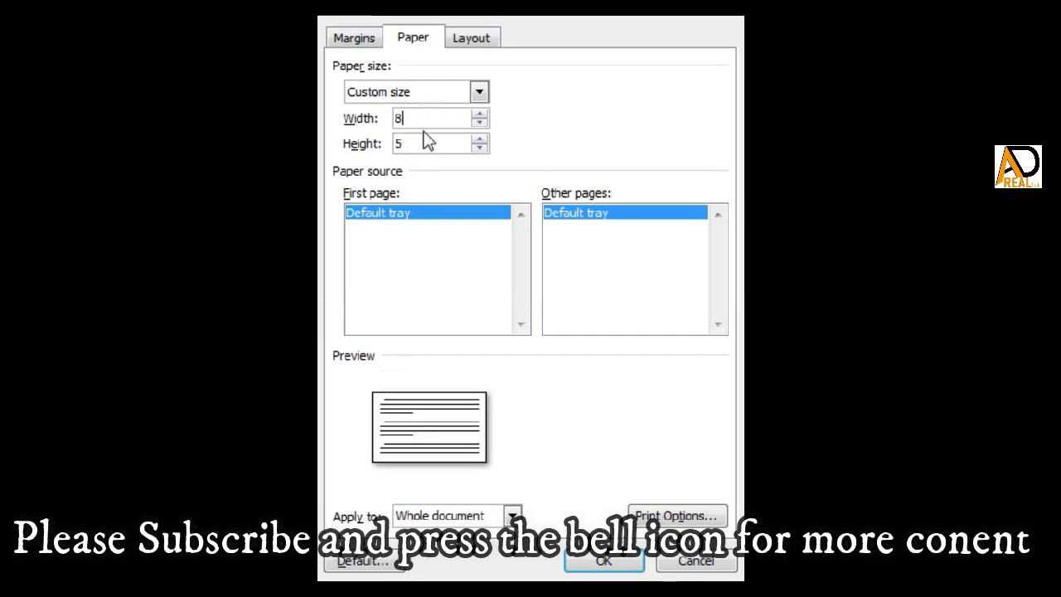
left_click(602, 561)
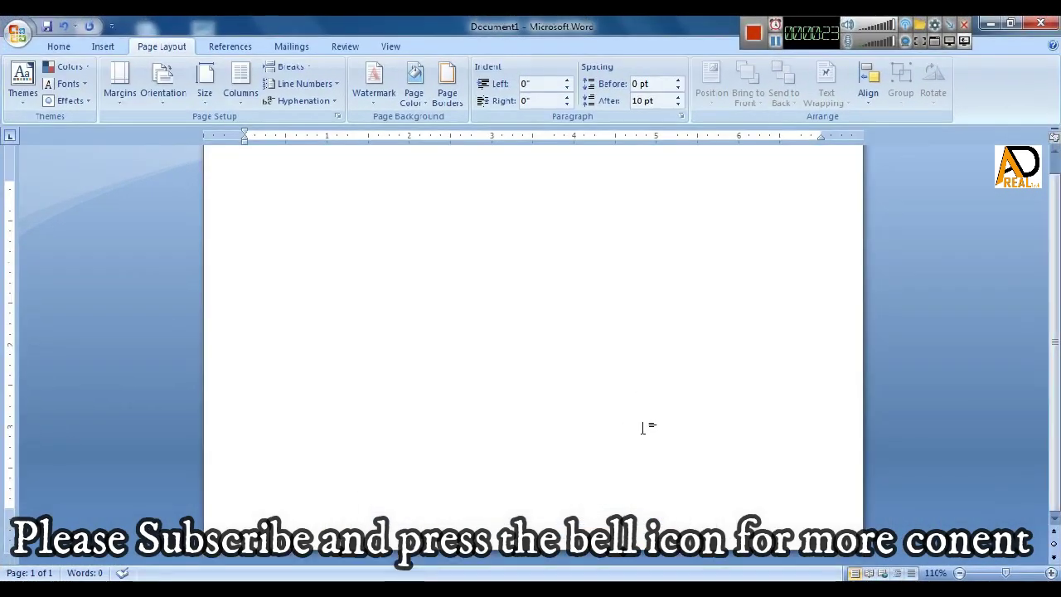
Step: At 100% zoom, choose the red poinsettia art for the page border
left_click(959, 573)
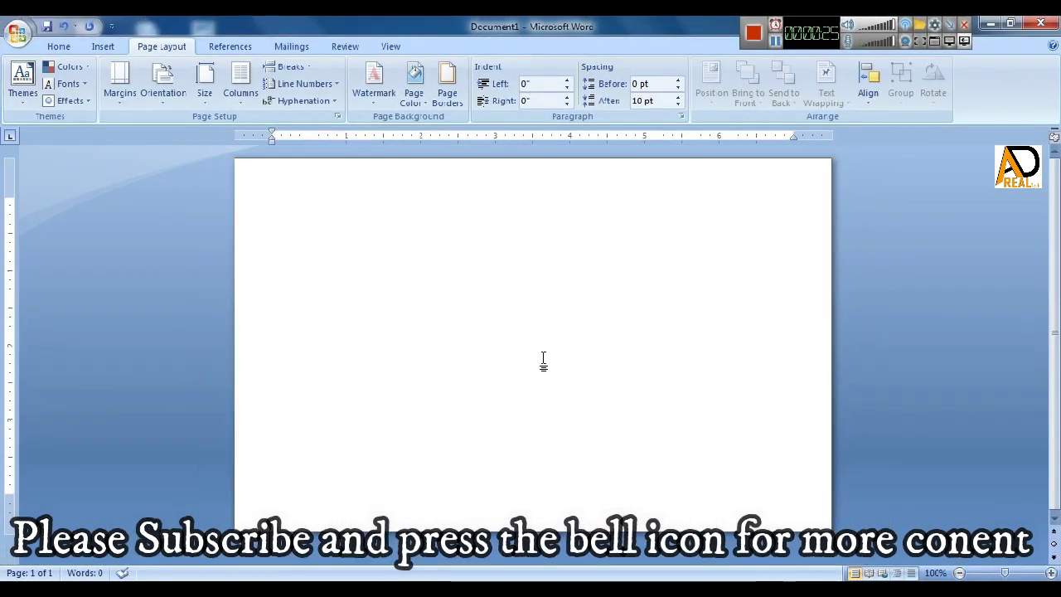
left_click(447, 90)
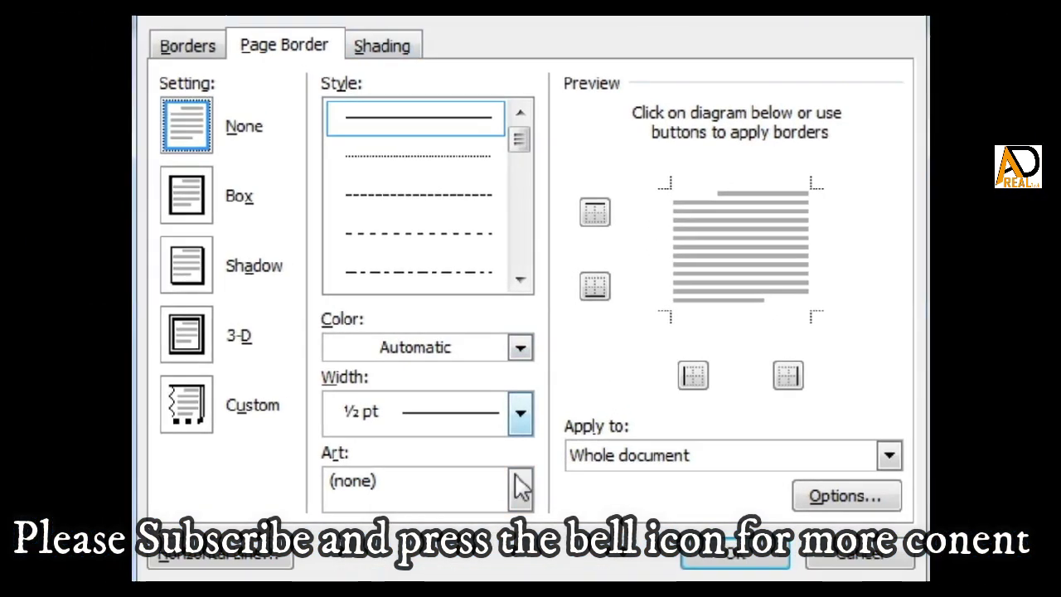
left_click(519, 487)
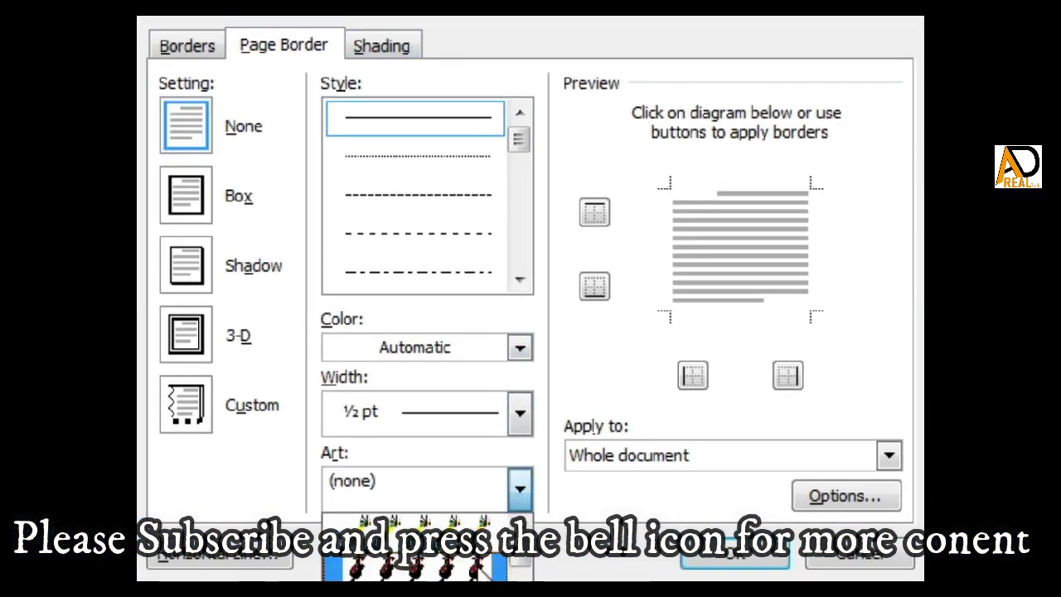
scroll(427, 555, "down", 3)
scroll(427, 556, "down", 3)
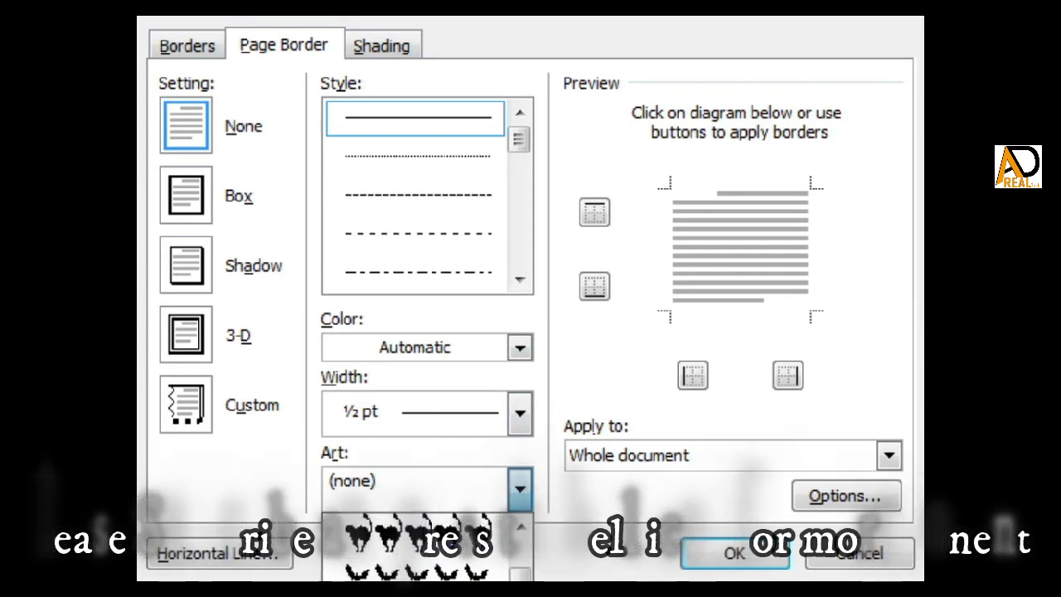
left_click(419, 563)
Step: Set the poinsettia border width to 18 pt
left_click(405, 411)
left_click(404, 410)
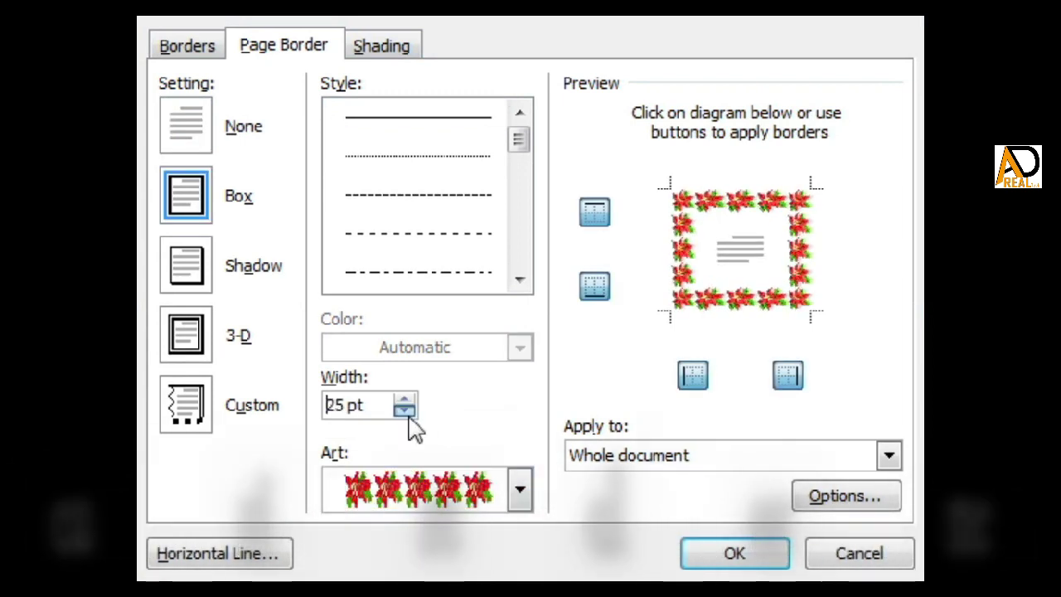
left_click(404, 410)
left_click(404, 410)
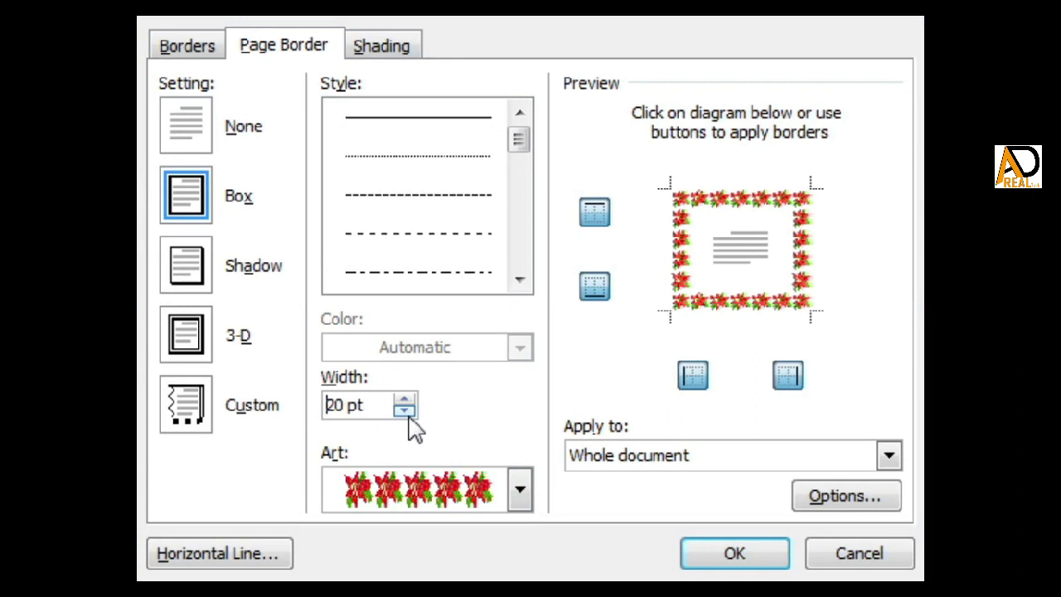
left_click(408, 417)
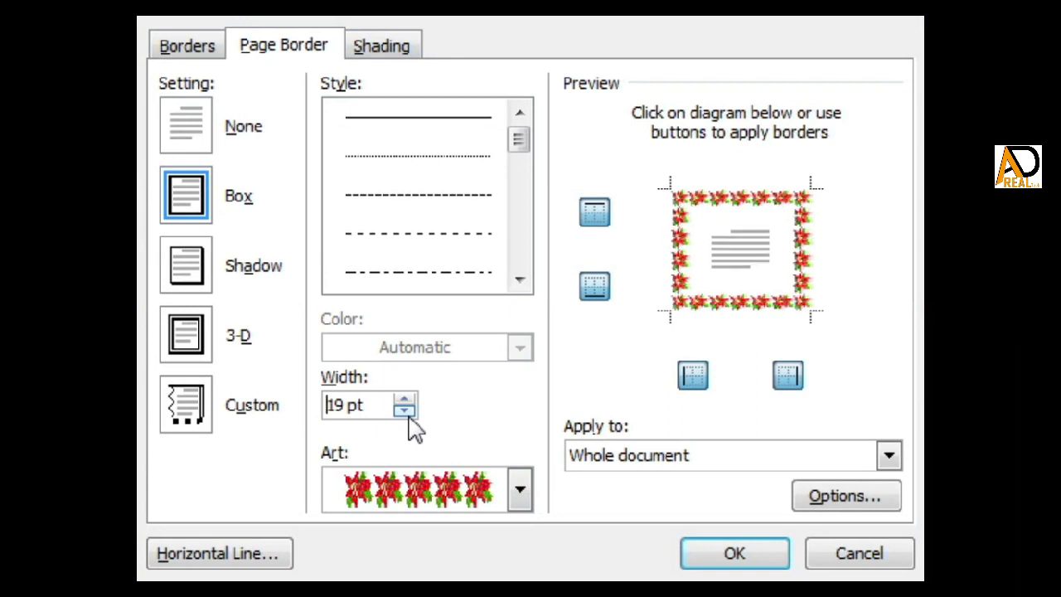
left_click(405, 400)
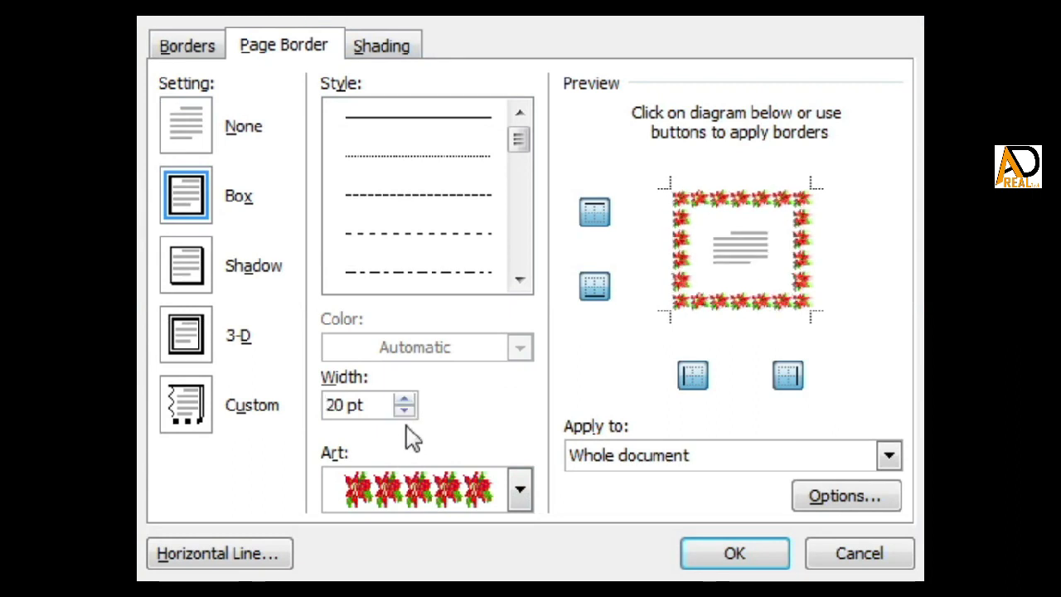
left_click(405, 412)
left_click(404, 412)
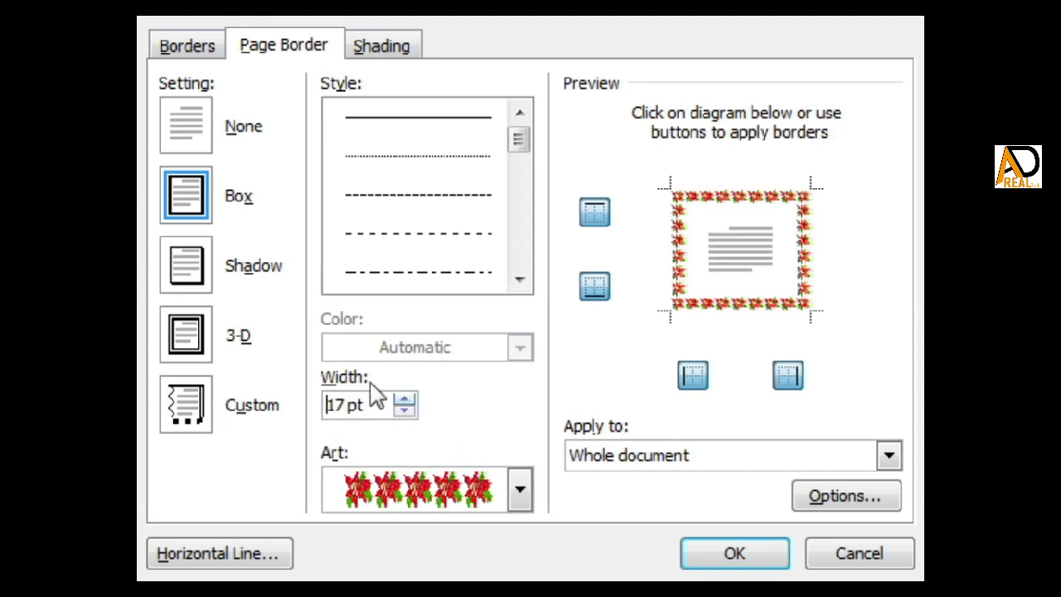
left_click(405, 400)
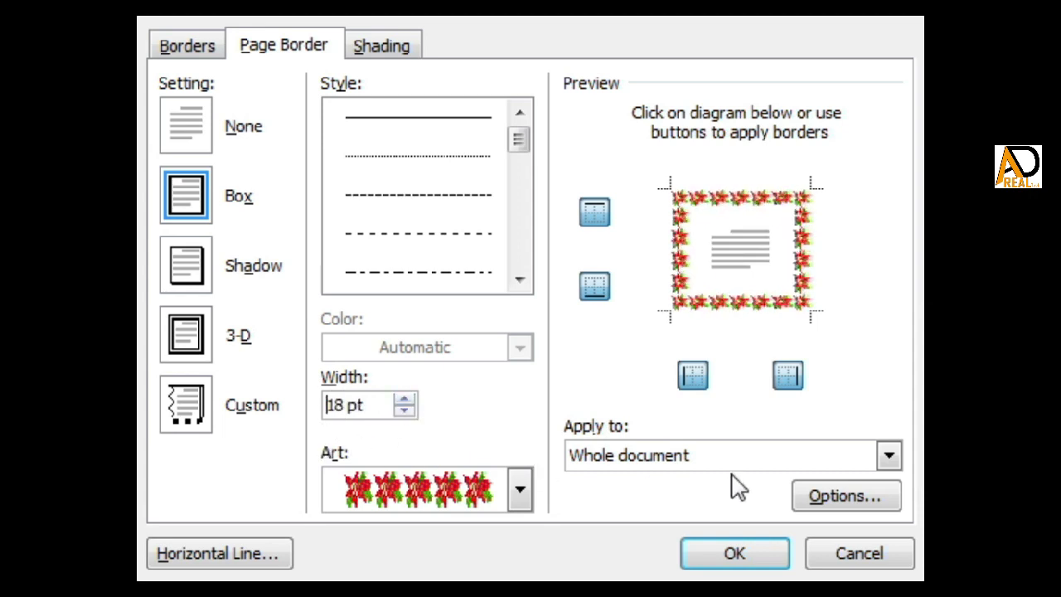
Step: Set the border margins to 15 pt from each page edge and apply it
left_click(845, 497)
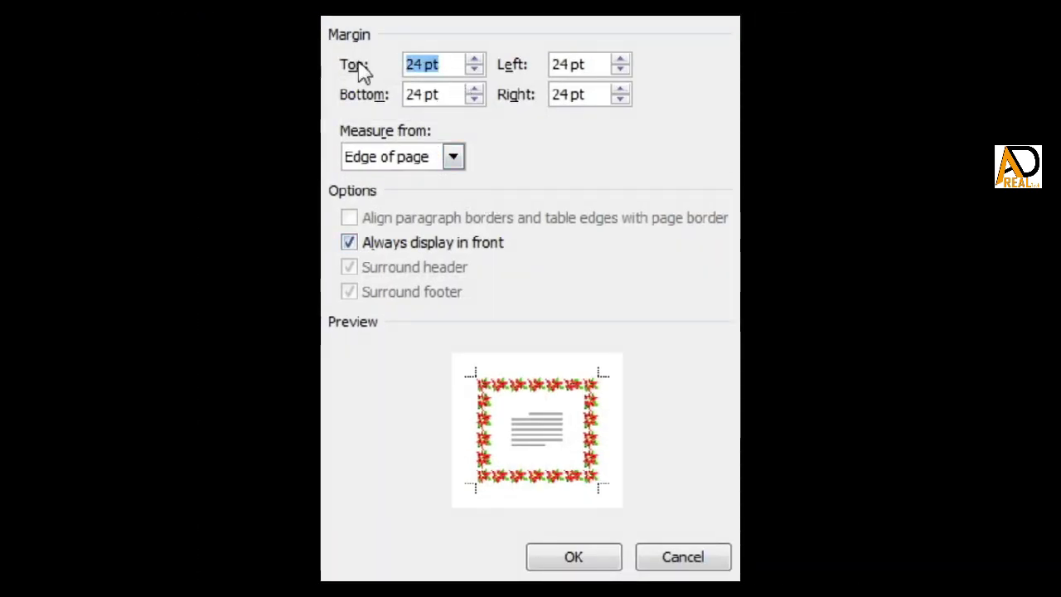
key("Tab")
type("1")
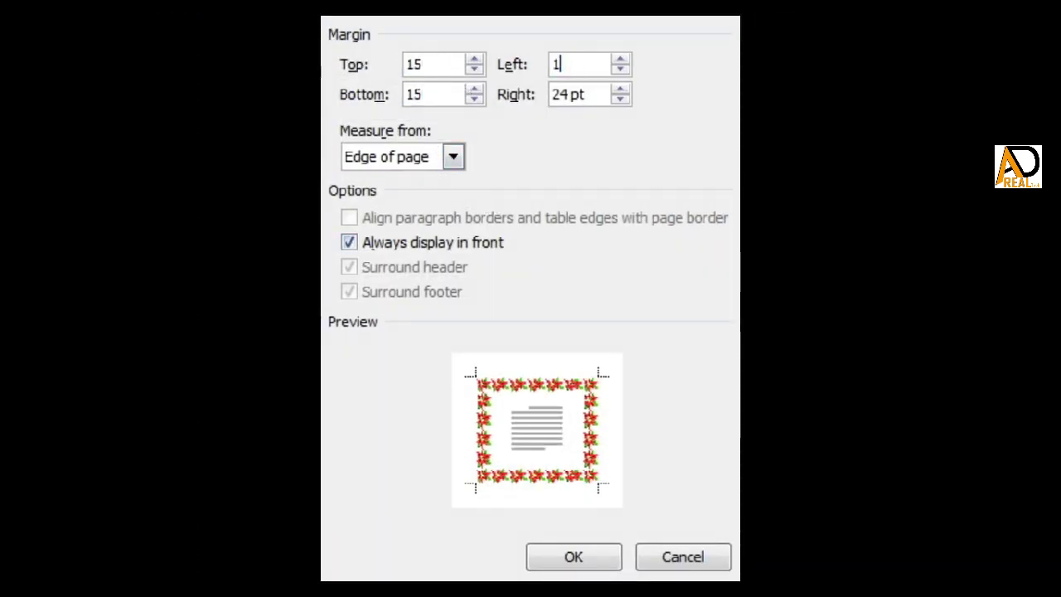
type("5")
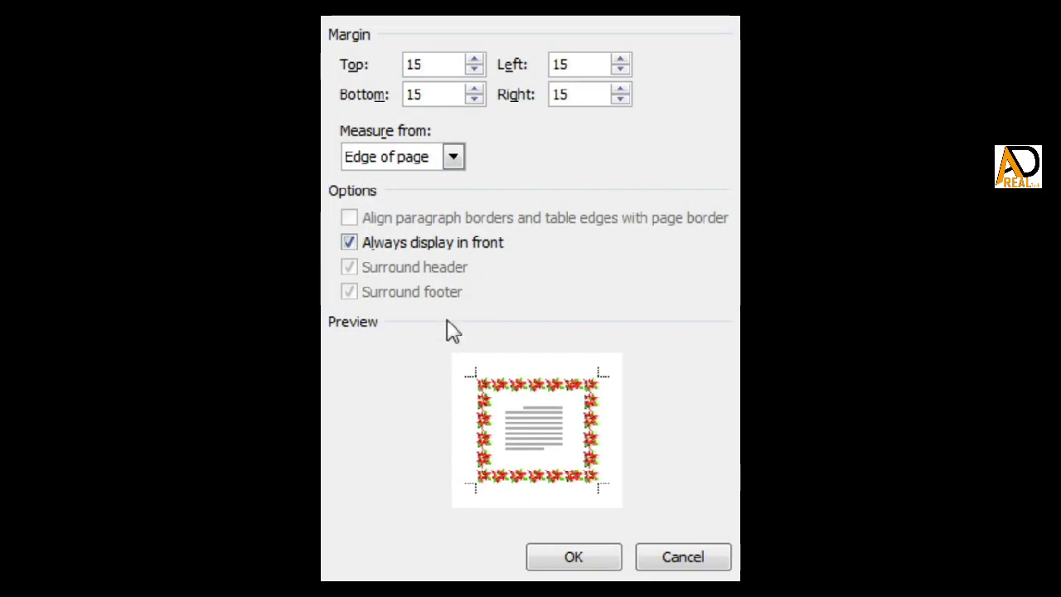
left_click(575, 557)
left_click(734, 551)
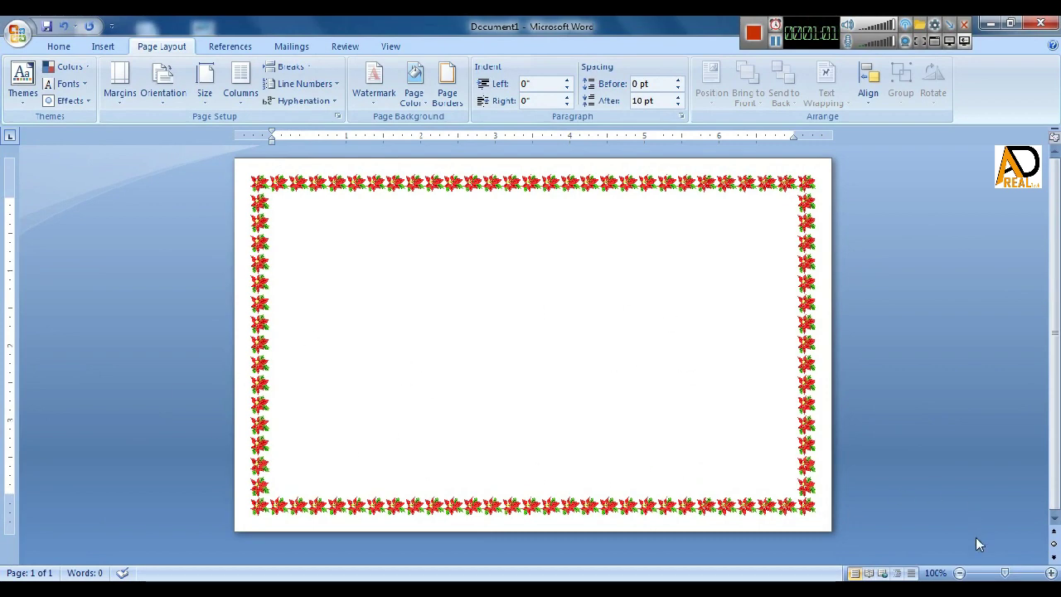
Step: Add 'logo global touch' from Local Disk (E:) as a washed-out picture watermark
left_click(414, 83)
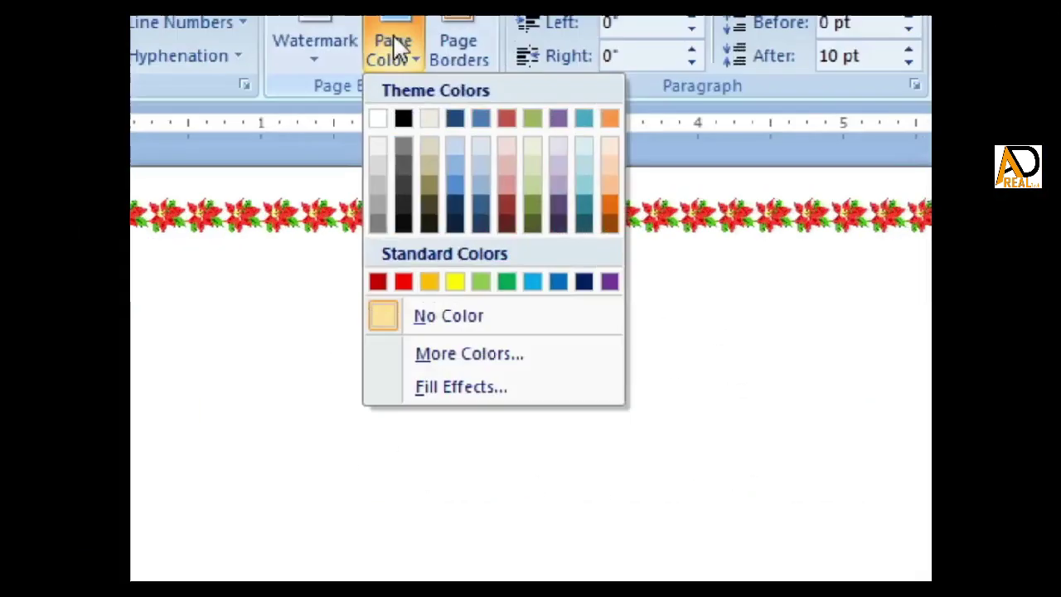
left_click(373, 82)
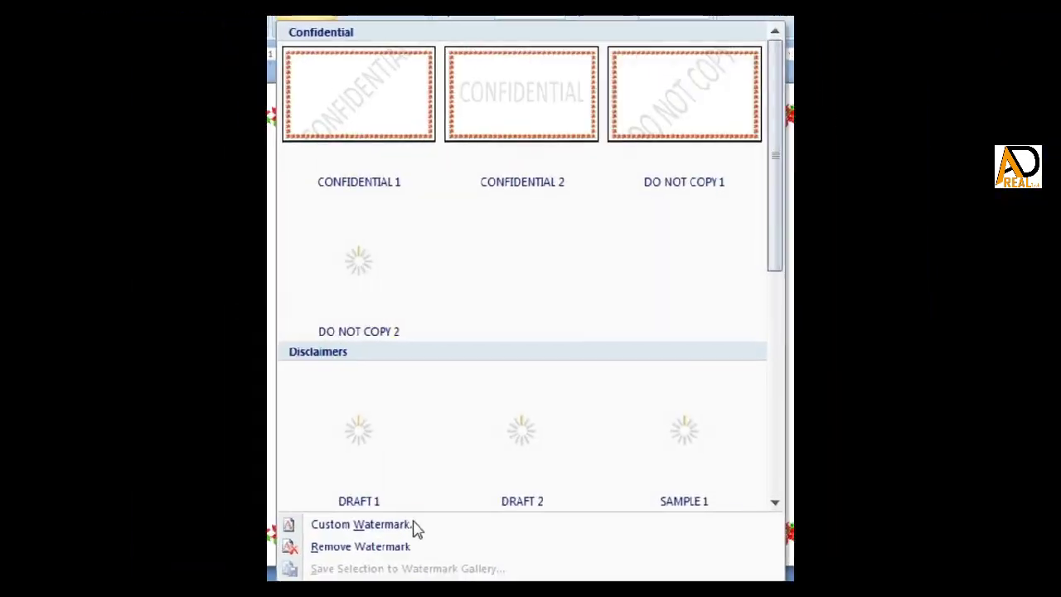
left_click(427, 500)
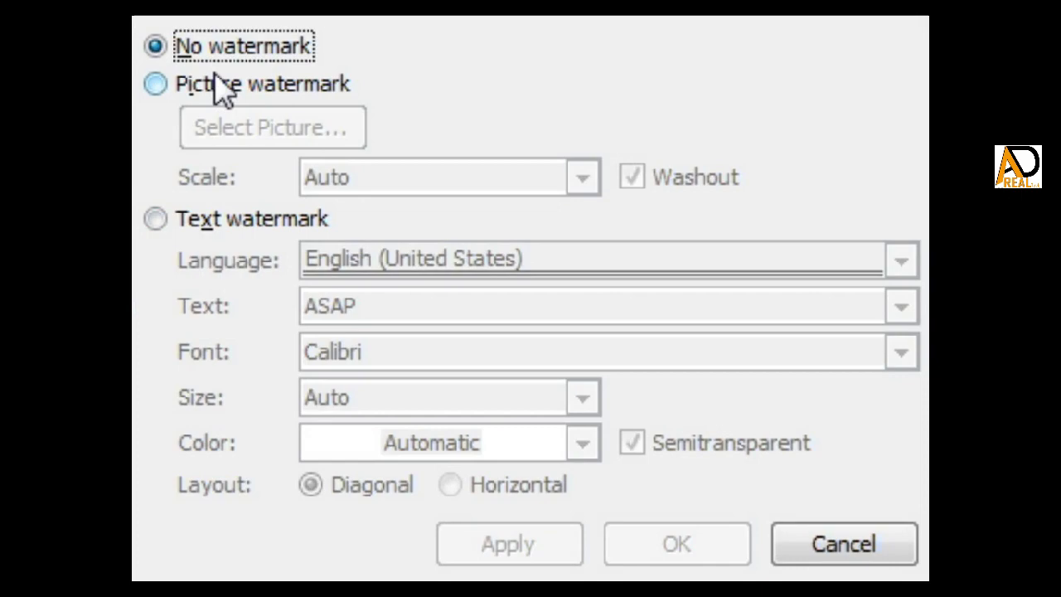
left_click(216, 83)
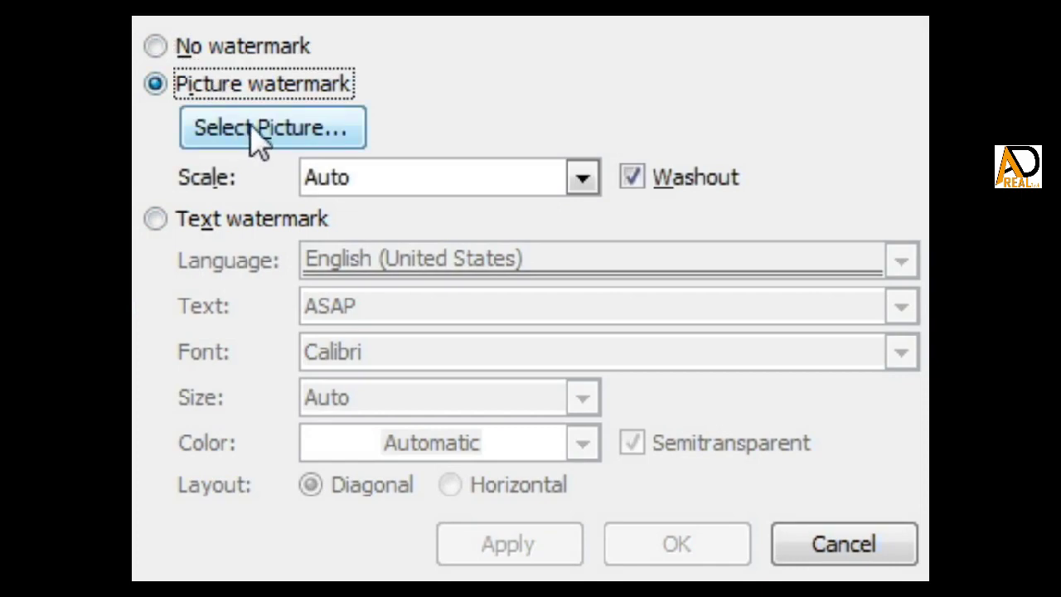
left_click(256, 130)
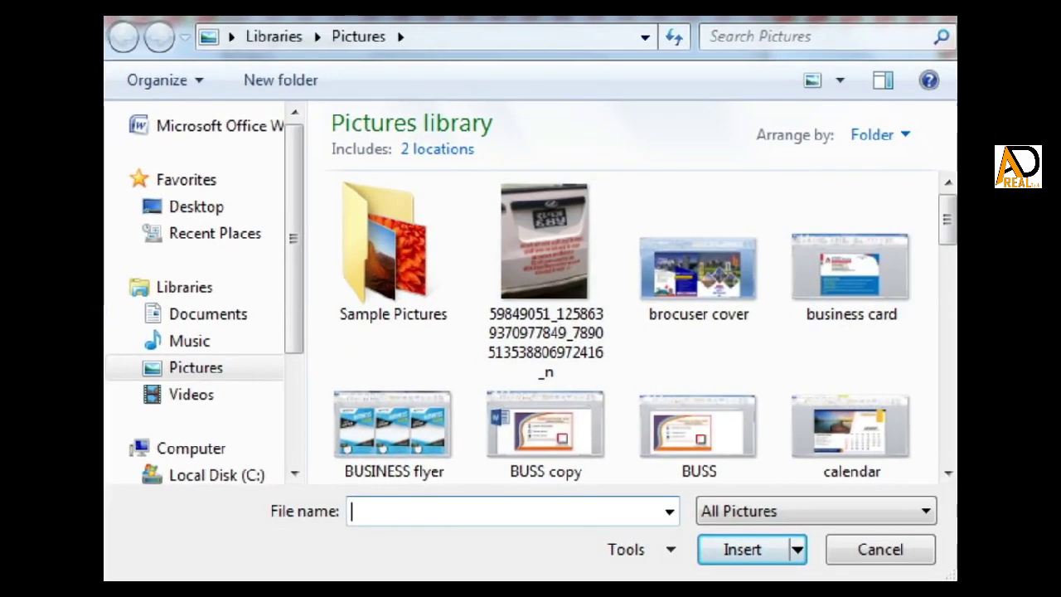
left_click_drag(947, 217, 941, 346)
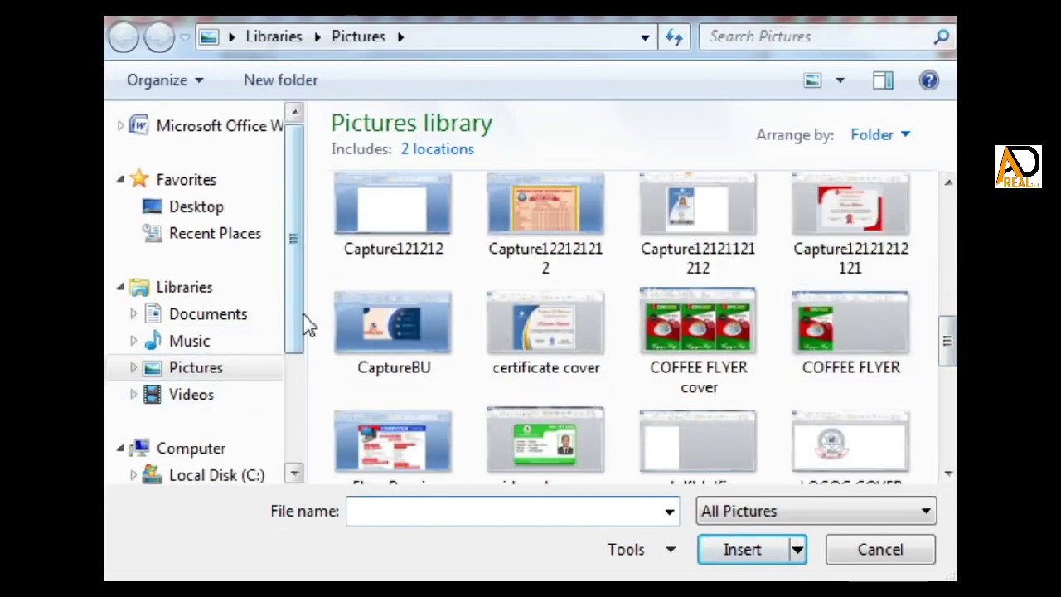
left_click_drag(304, 327, 287, 426)
left_click(237, 382)
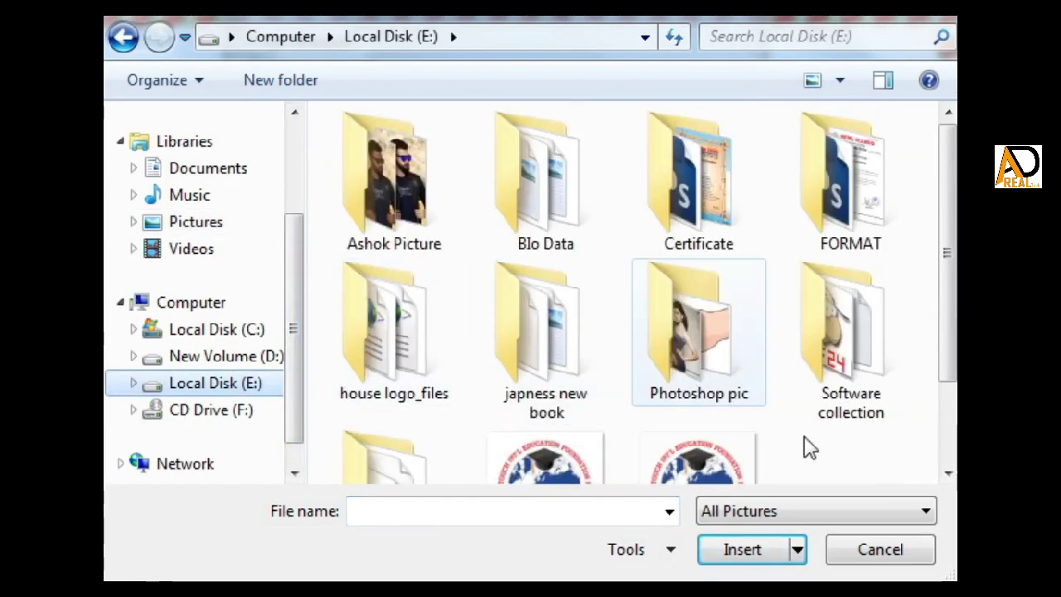
scroll(833, 456, "down", 2)
left_click(667, 383)
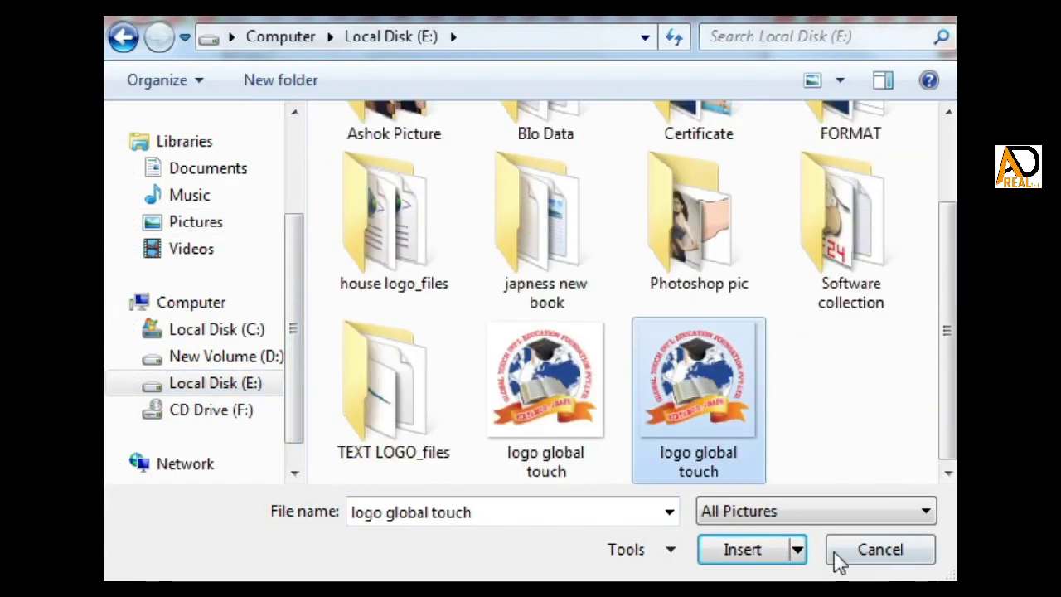
left_click(743, 553)
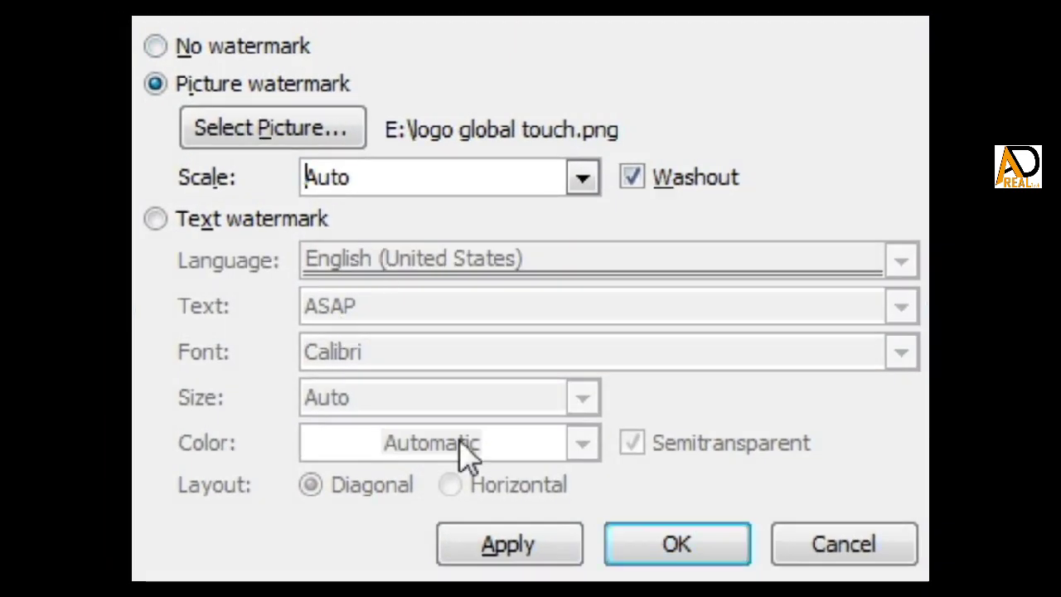
left_click(642, 549)
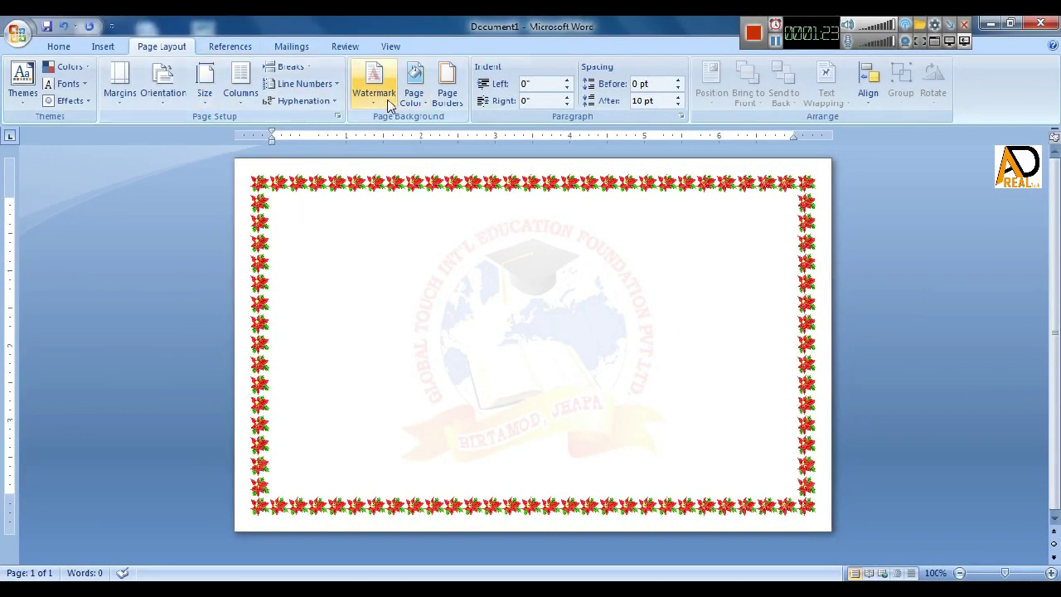
Step: Insert first-style WordArt reading 'GLOBAL TOUCH INT'L EDCUATION FOUNDATION'
left_click(103, 50)
left_click(694, 83)
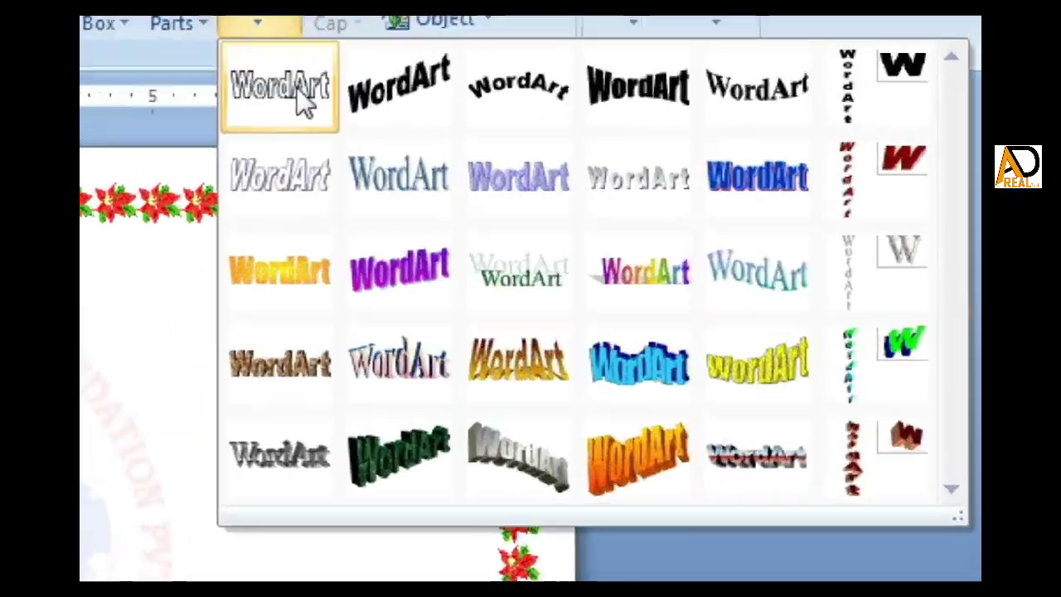
left_click(709, 132)
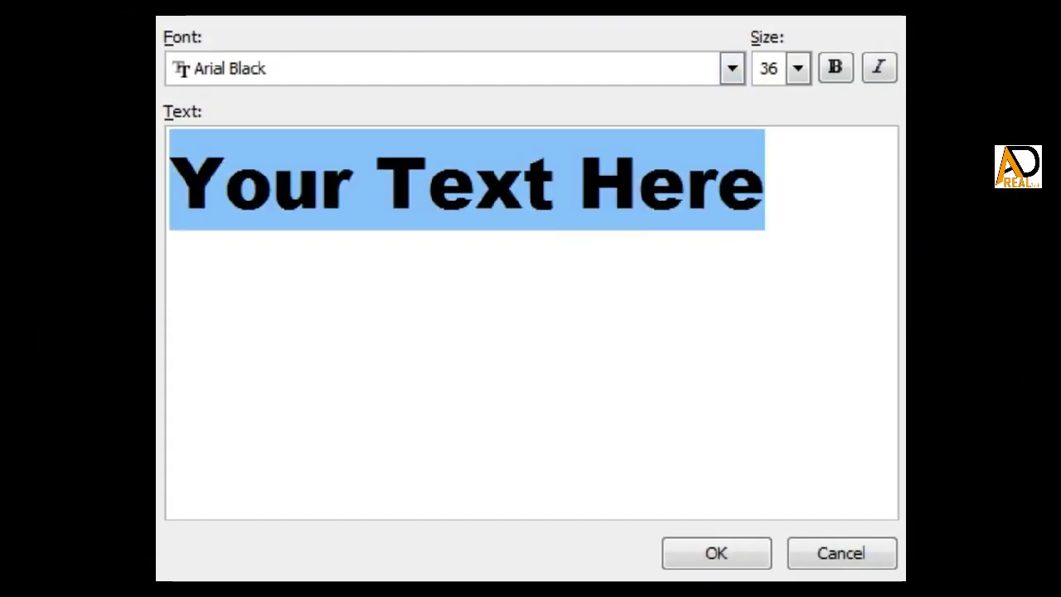
type("GLOBAL TOUCH INT")
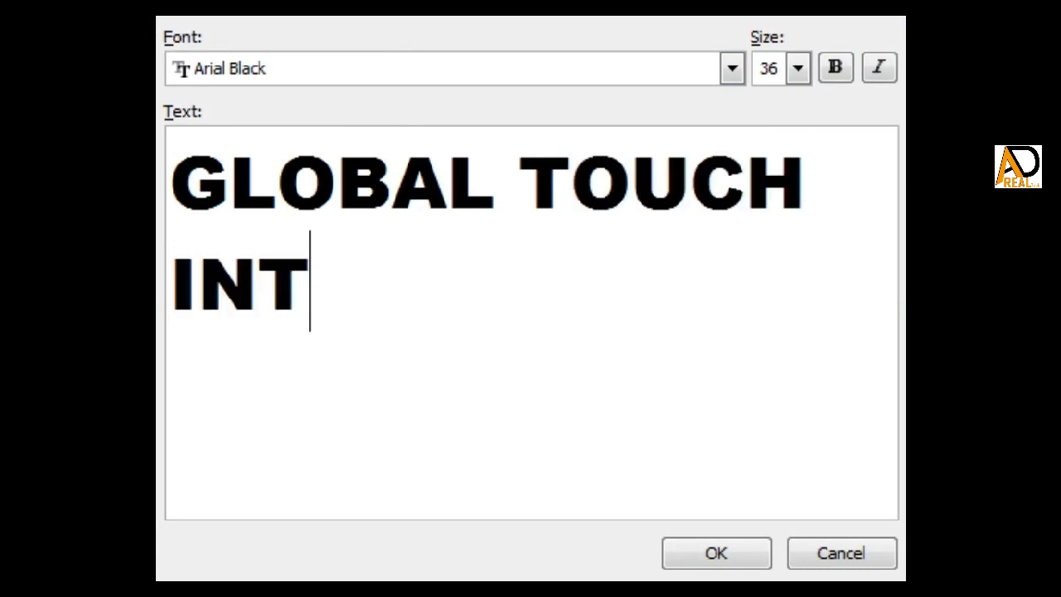
type("'L EDCUATION FOUNDA")
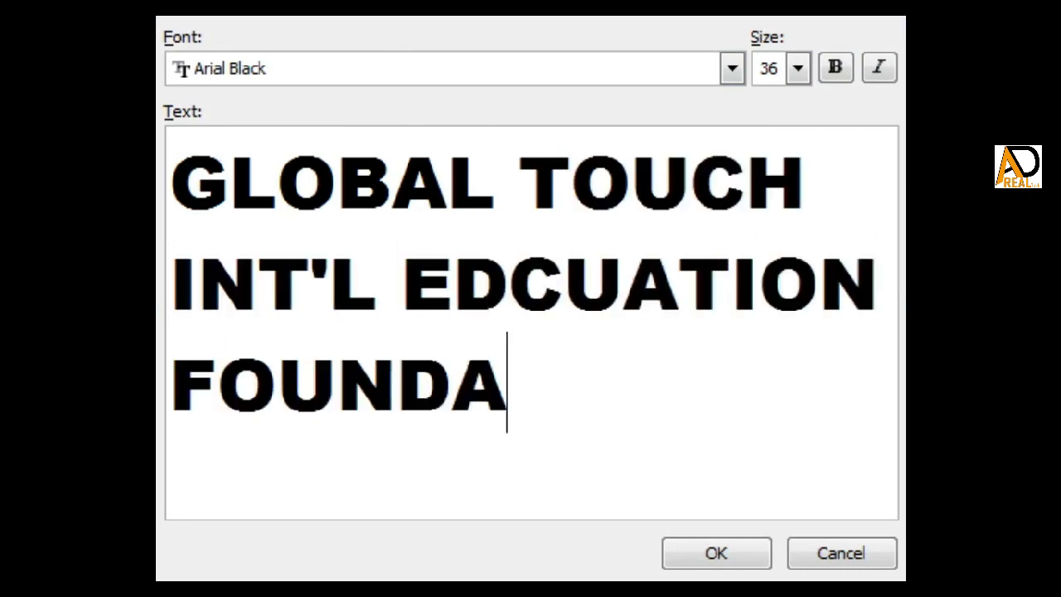
type("TION")
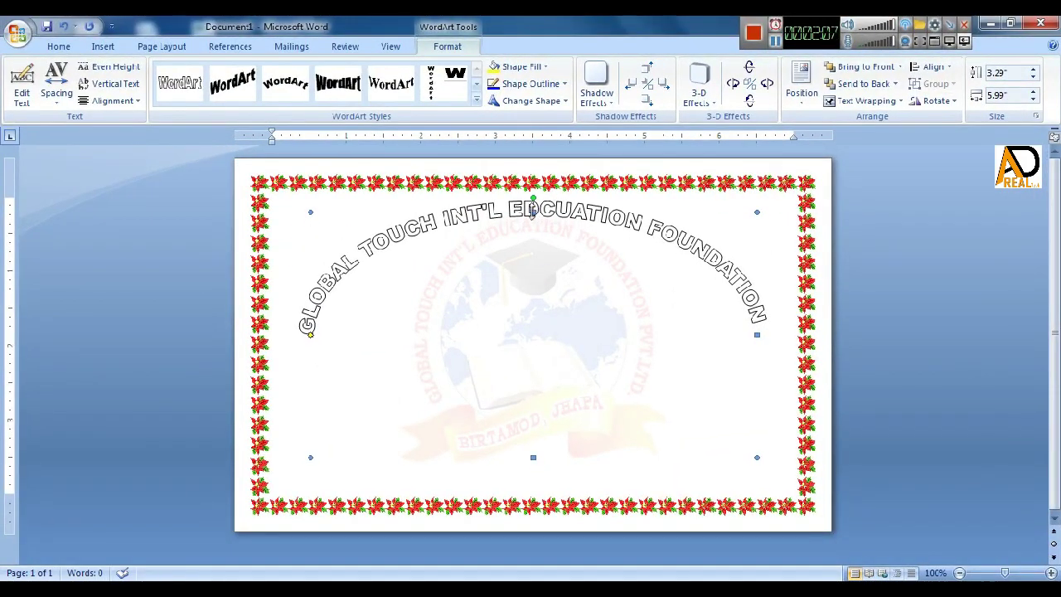
Step: Stretch the arched title taller and about 6.87 inches wide, lowering its ends
mouse_move(756, 457)
left_mouse_down()
mouse_move(786, 495)
mouse_move(776, 479)
left_mouse_up()
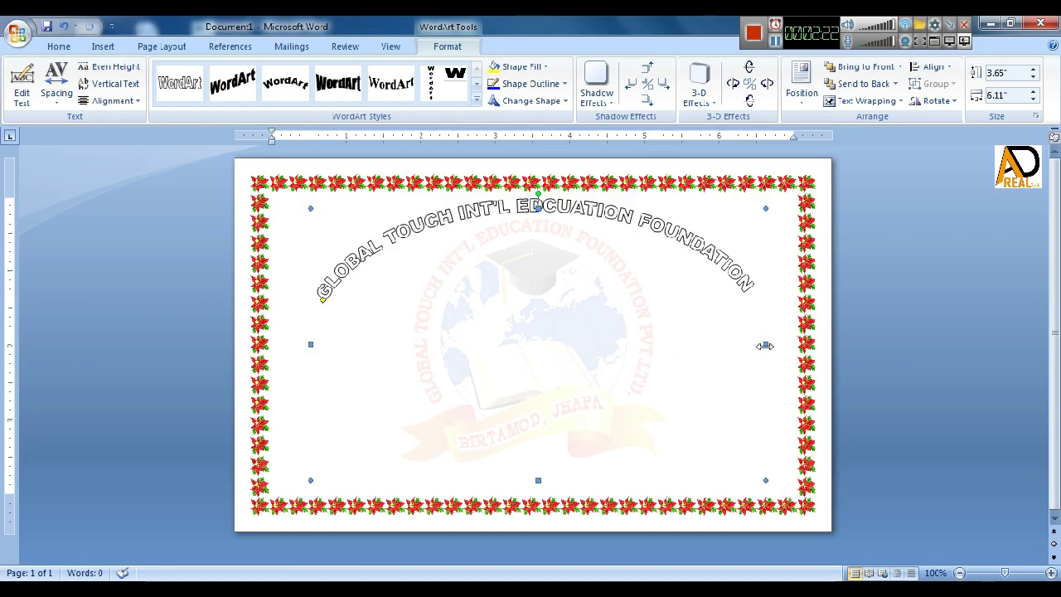
left_click_drag(765, 344, 789, 343)
left_click_drag(311, 344, 278, 344)
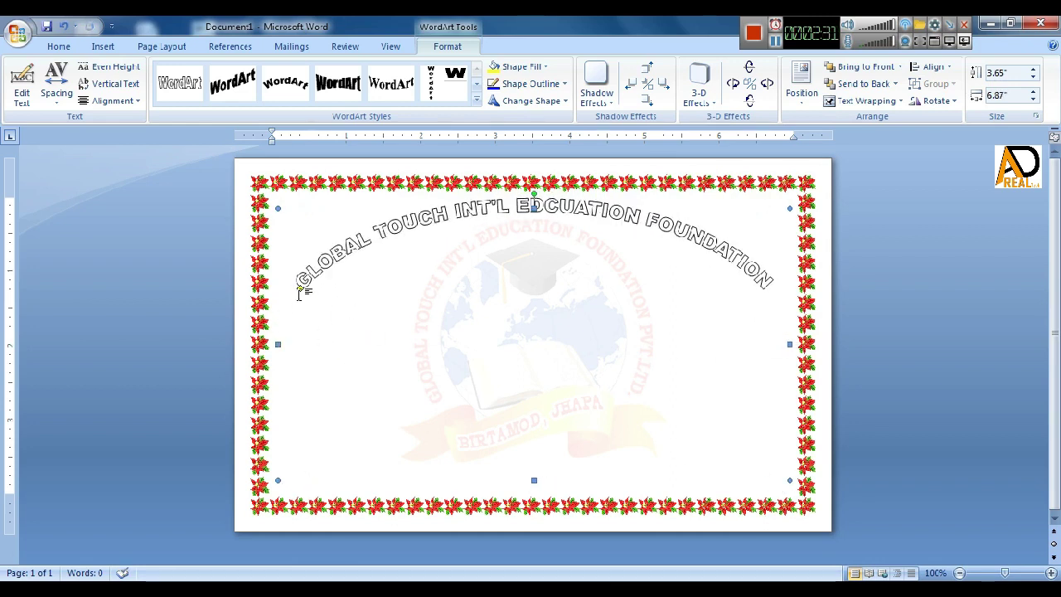
left_click_drag(291, 298, 285, 308)
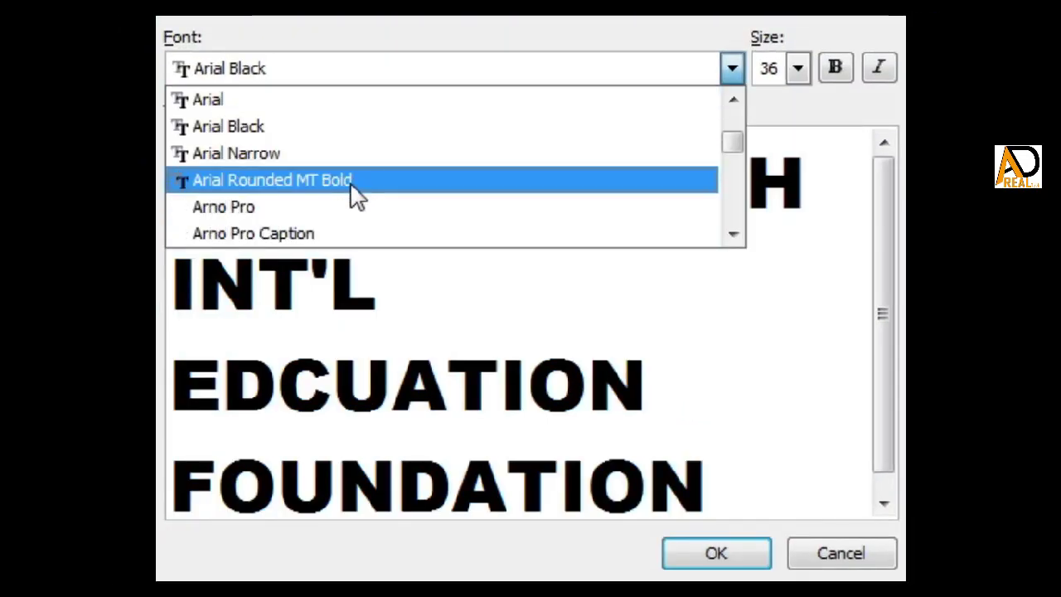
Step: Set the title text to bold Agency FB and adjust the arch curvature
scroll(350, 194, "down", 1)
scroll(350, 194, "down", 1)
scroll(352, 197, "down", 2)
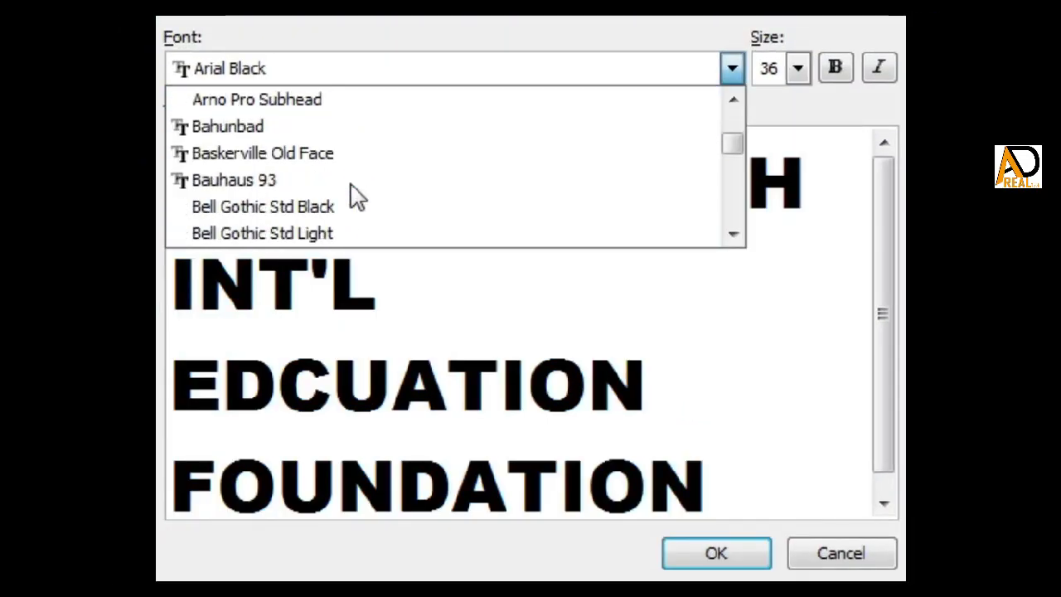
scroll(353, 195, "down", 1)
scroll(358, 195, "up", 3)
scroll(362, 193, "up", 2)
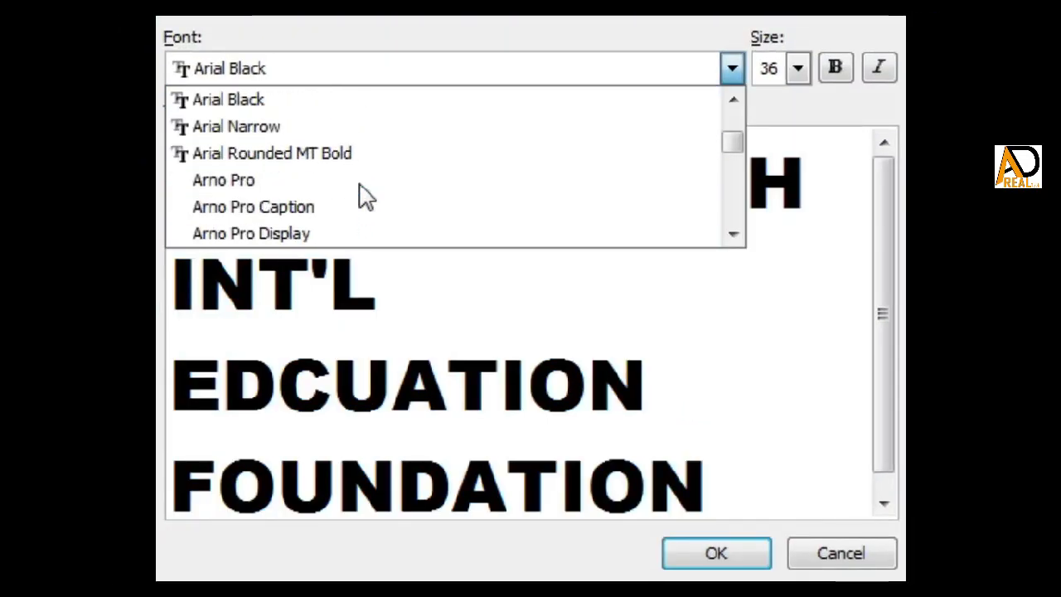
scroll(360, 196, "up", 2)
scroll(360, 185, "up", 2)
scroll(360, 186, "up", 2)
scroll(359, 186, "up", 2)
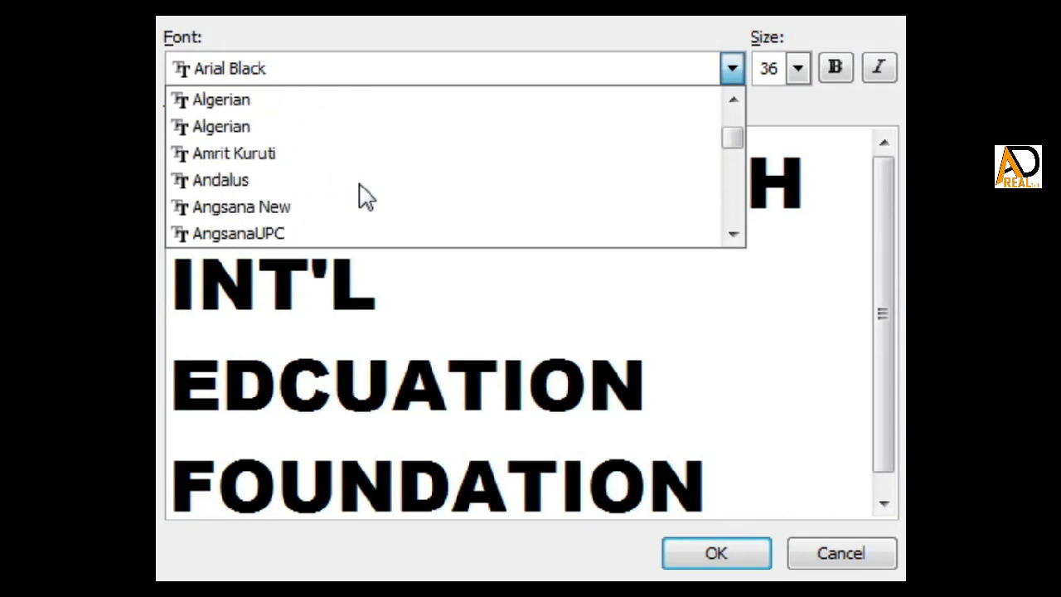
scroll(360, 185, "up", 2)
scroll(362, 194, "up", 2)
left_click(280, 208)
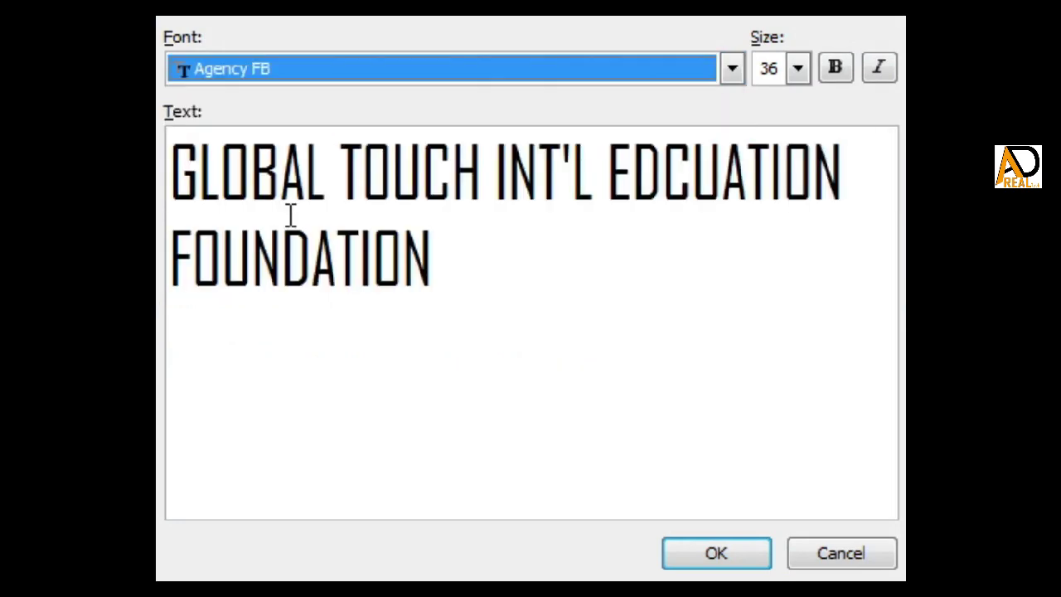
left_click(831, 74)
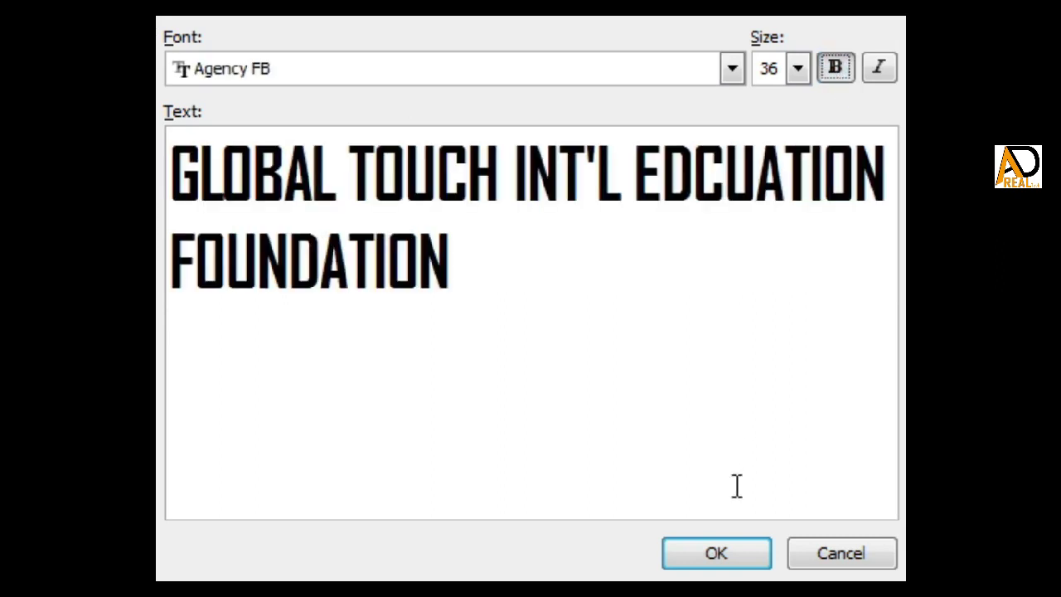
left_click(717, 556)
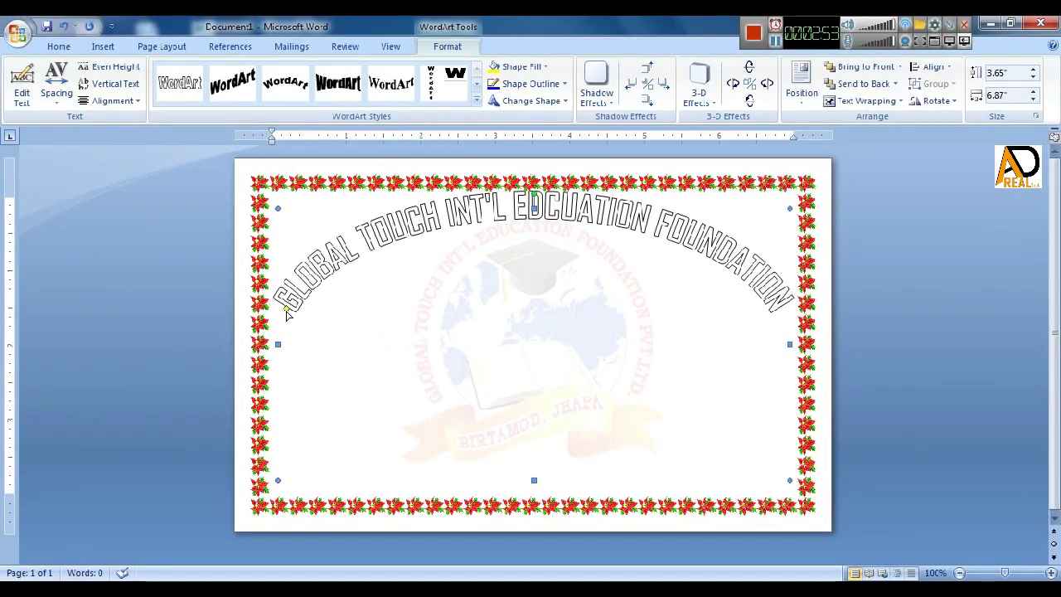
left_click_drag(284, 312, 285, 305)
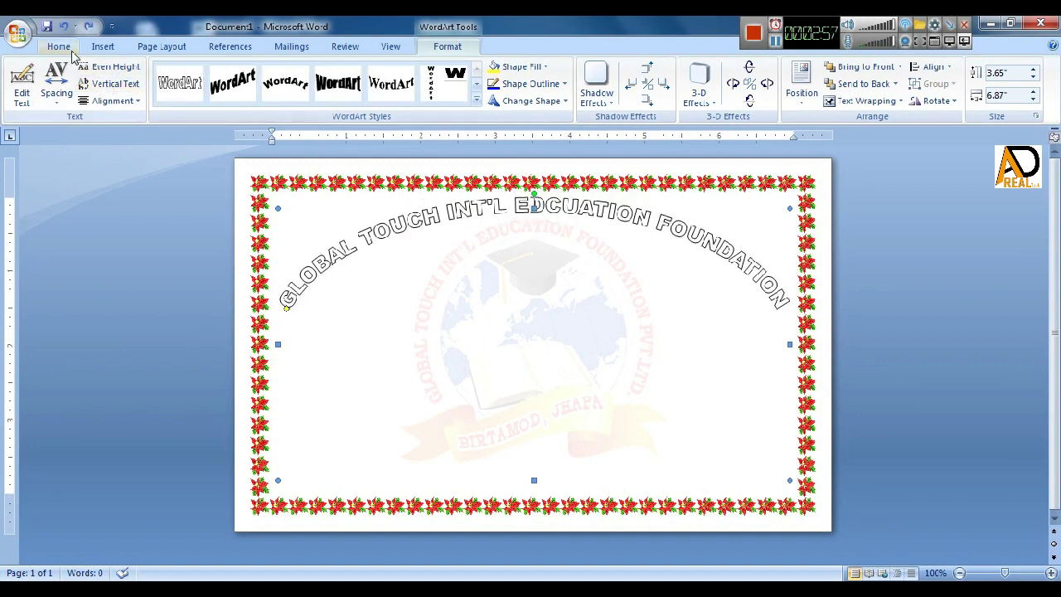
Step: Fill the title letters dark red with a dark gradient and no outline
left_click(67, 46)
left_click(447, 47)
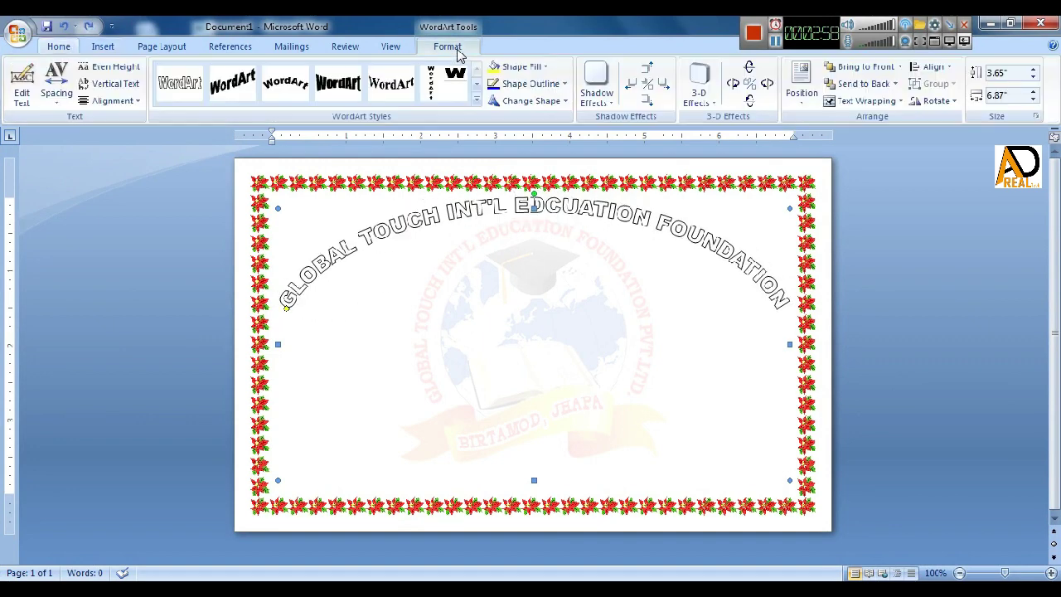
left_click(537, 69)
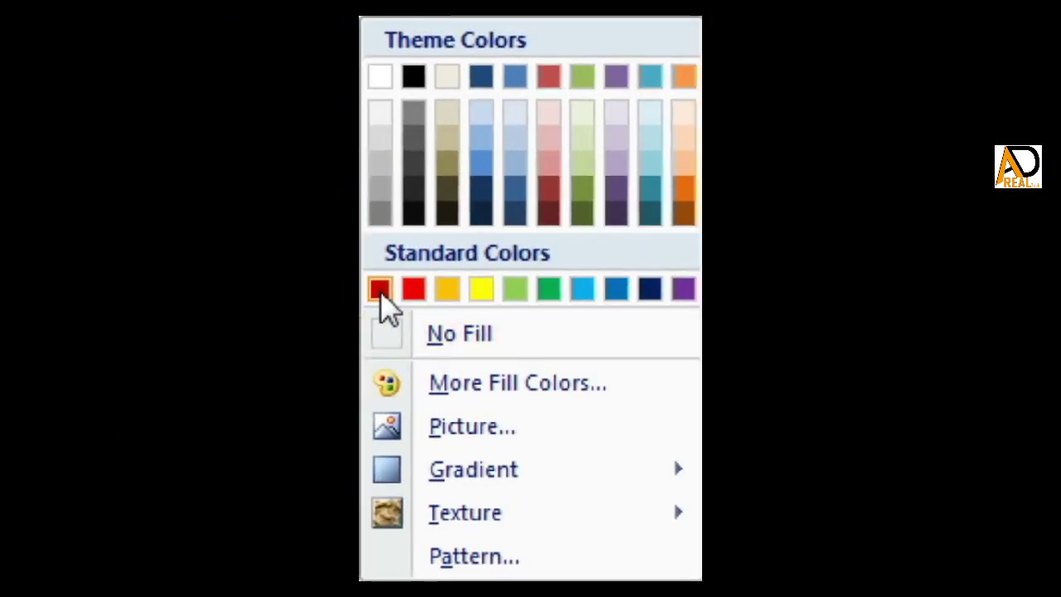
left_click(380, 290)
left_click(522, 75)
left_click(528, 227)
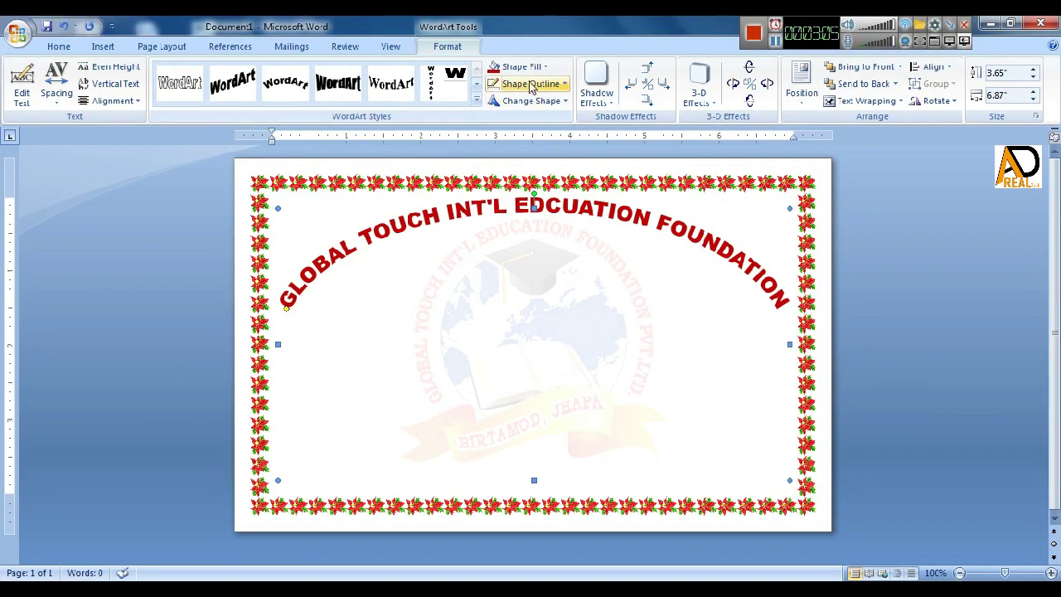
left_click(522, 67)
mouse_move(510, 254)
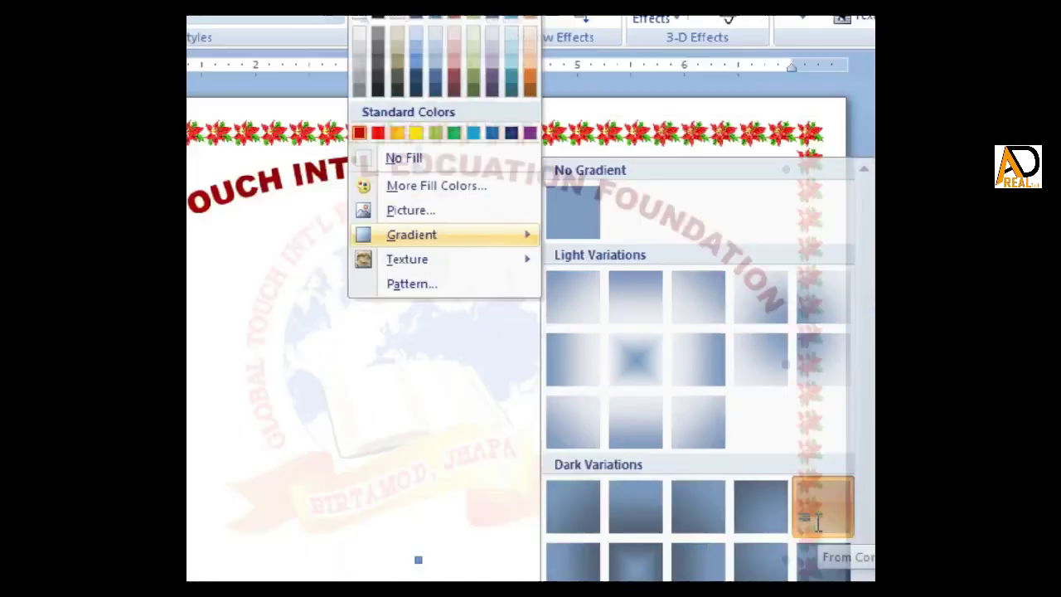
left_click(811, 483)
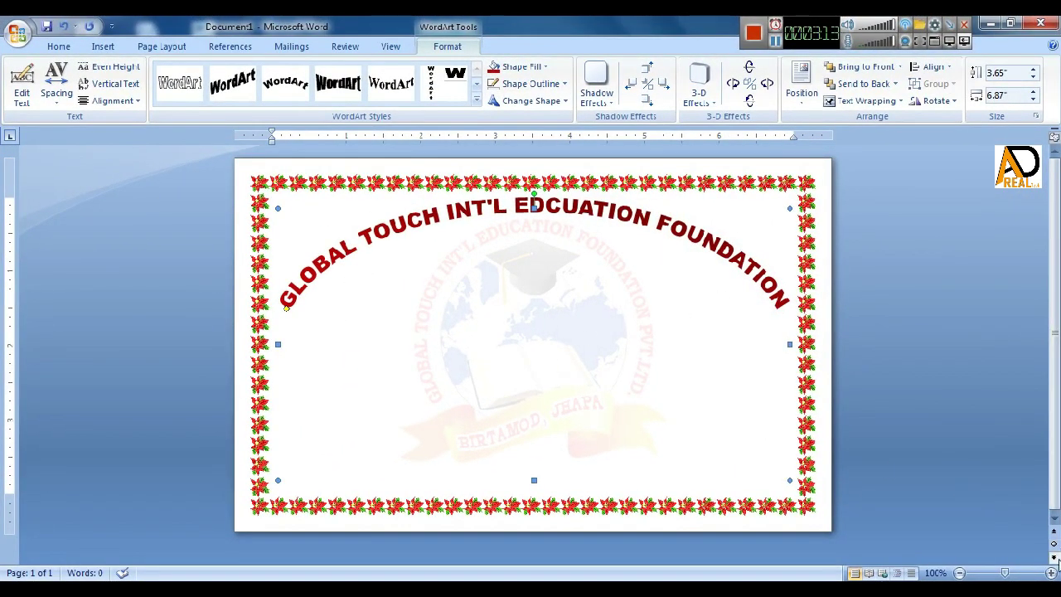
Step: Set 1.5 line spacing and type the centred address 'Bhadrapur Road Birtamode Jhapa' under the title
scroll(499, 308, "up", 2, "ctrl")
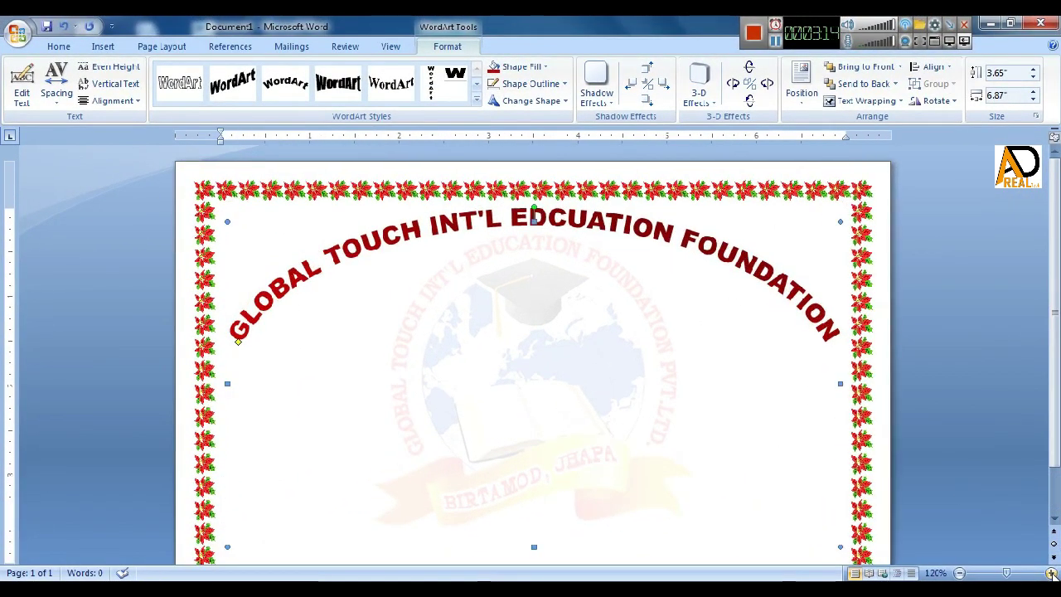
left_click(383, 309)
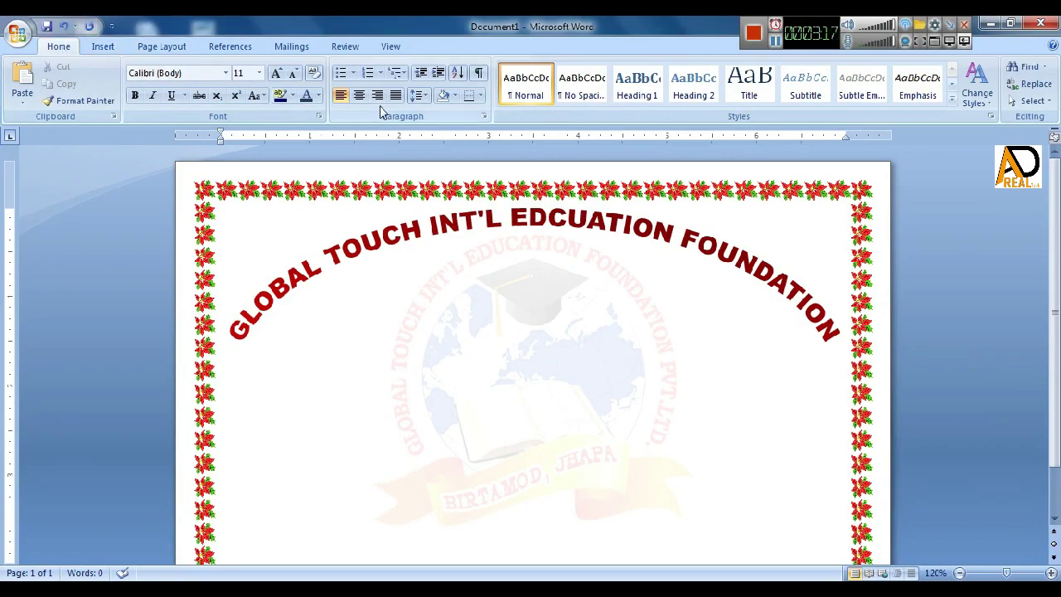
left_click(420, 101)
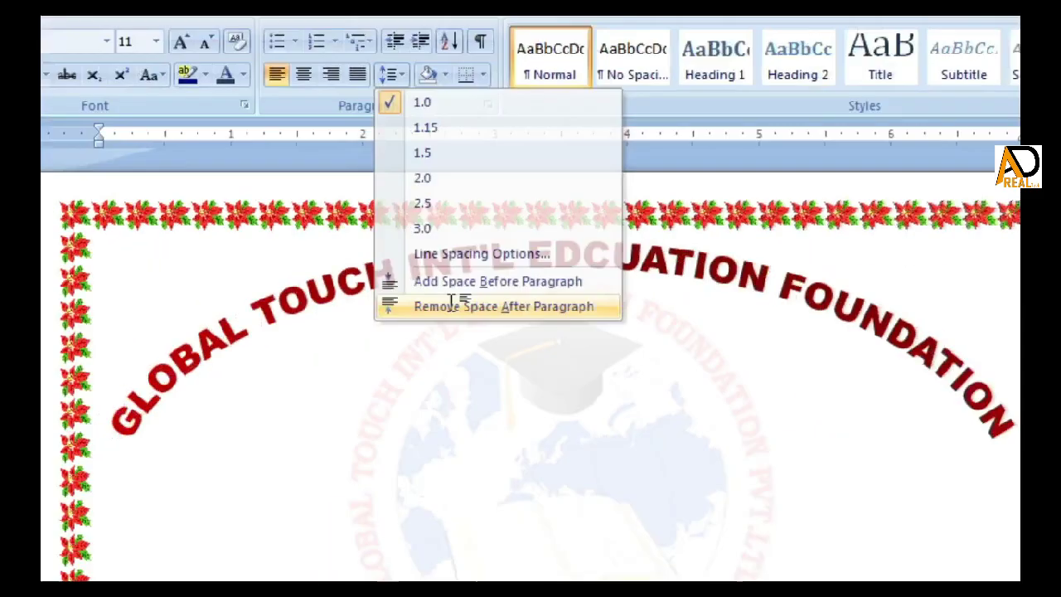
left_click(254, 228)
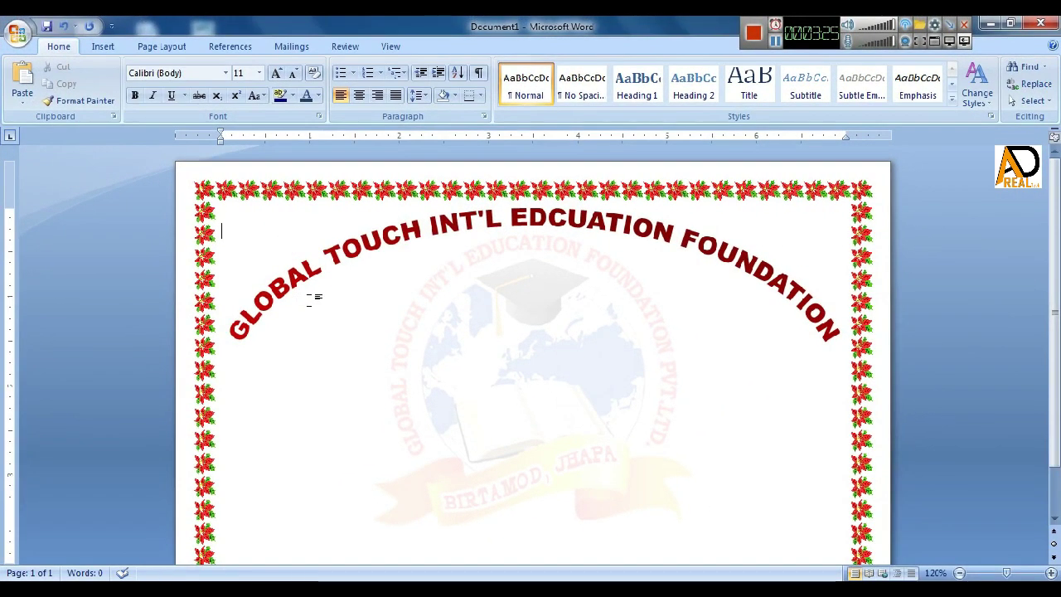
left_click(490, 240)
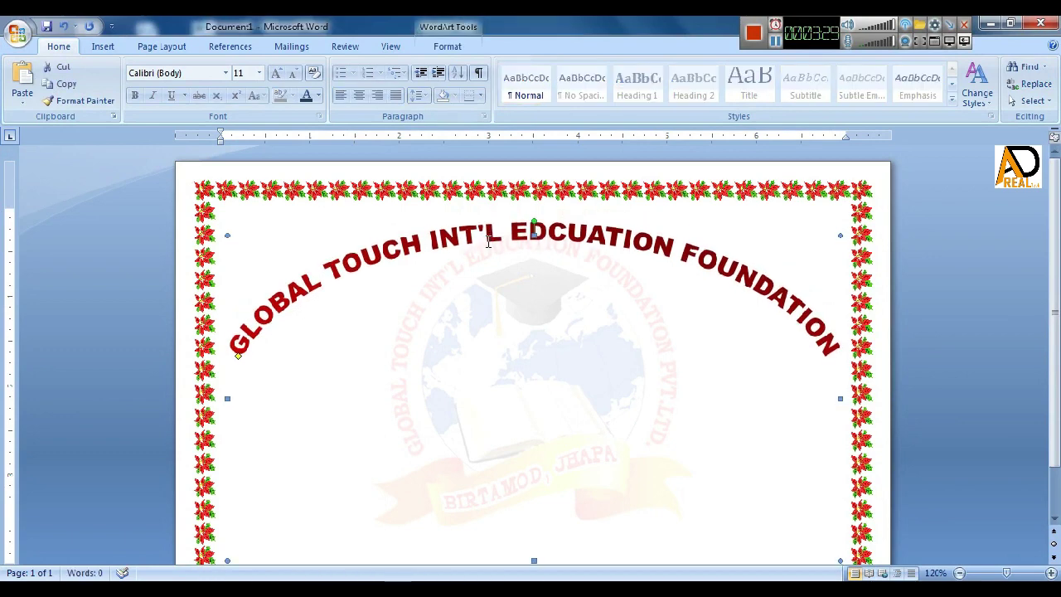
left_click(557, 257)
type("Bhadrapur Road Birta")
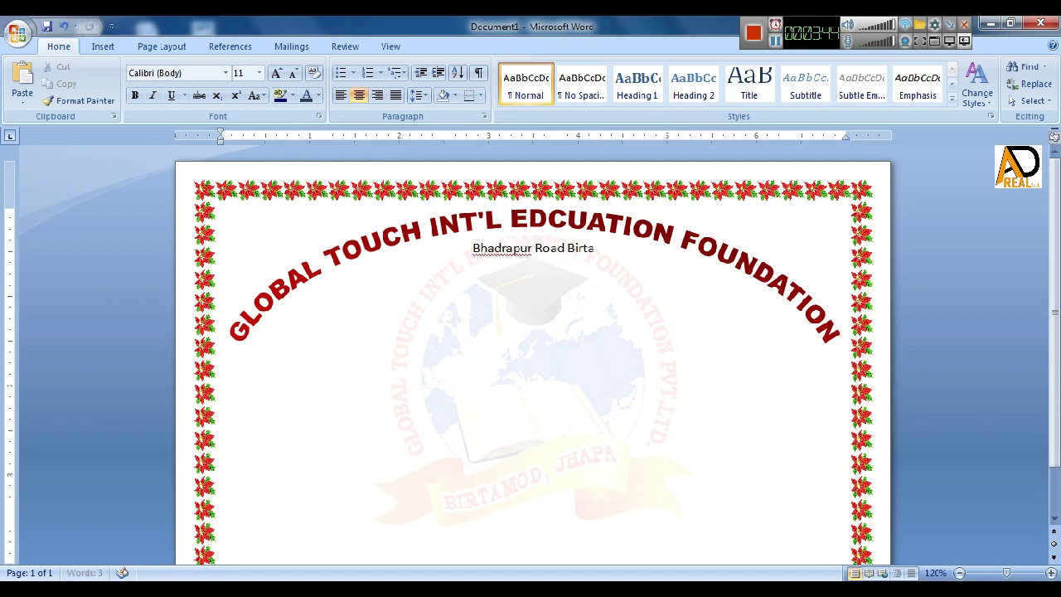
type("mod")
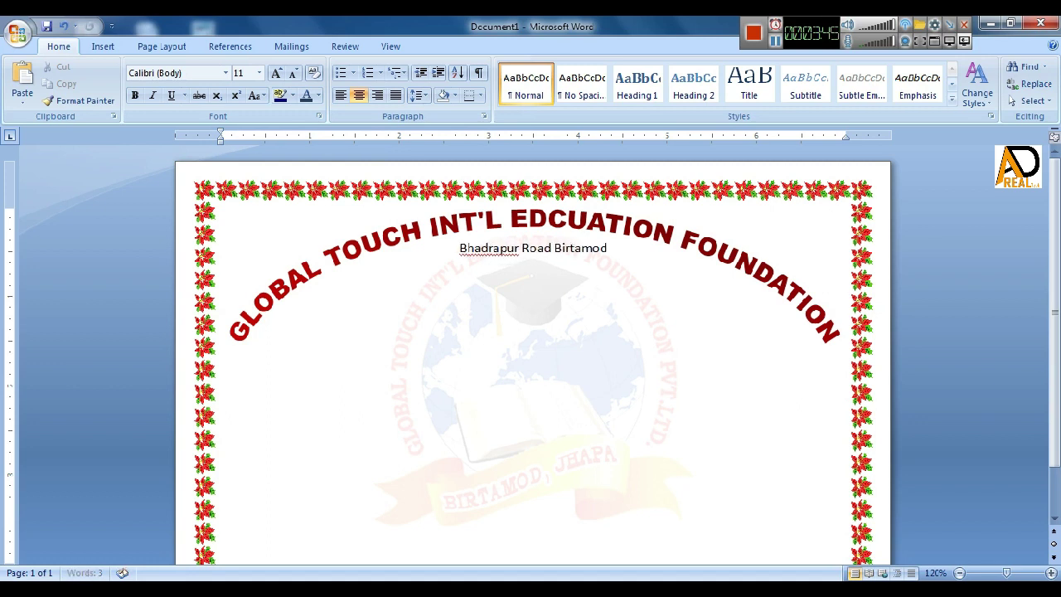
type("e Jhapa")
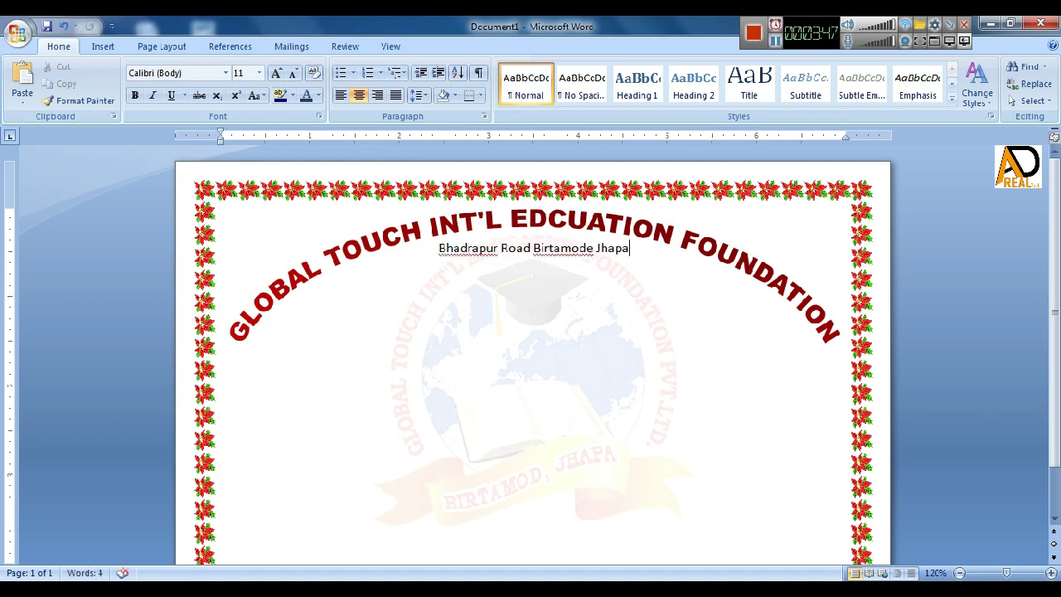
Step: Format the whole address line as bold dark-blue Arial Black
triple_click(505, 250)
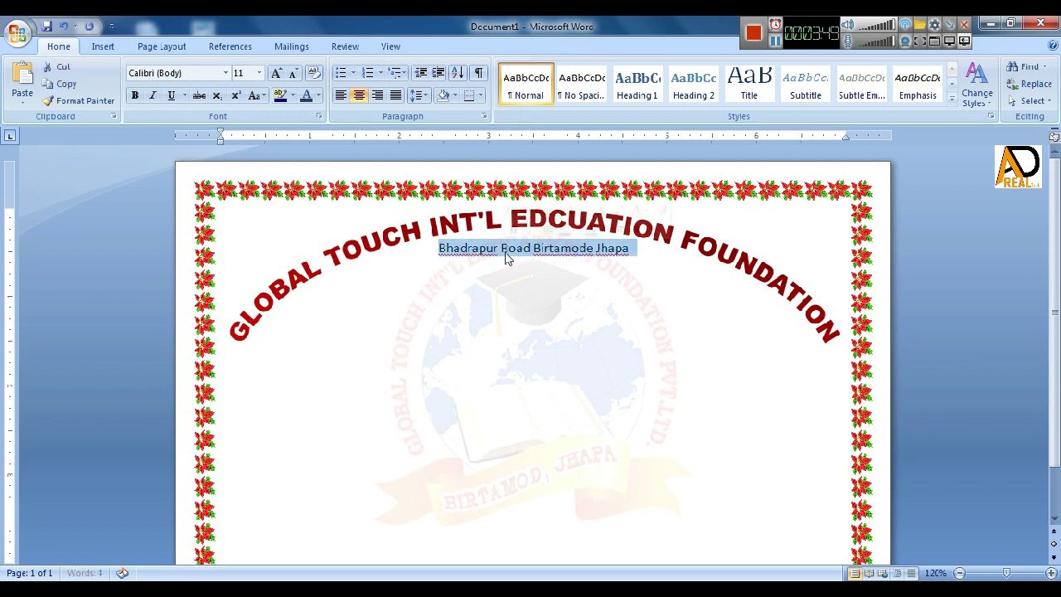
left_click(134, 95)
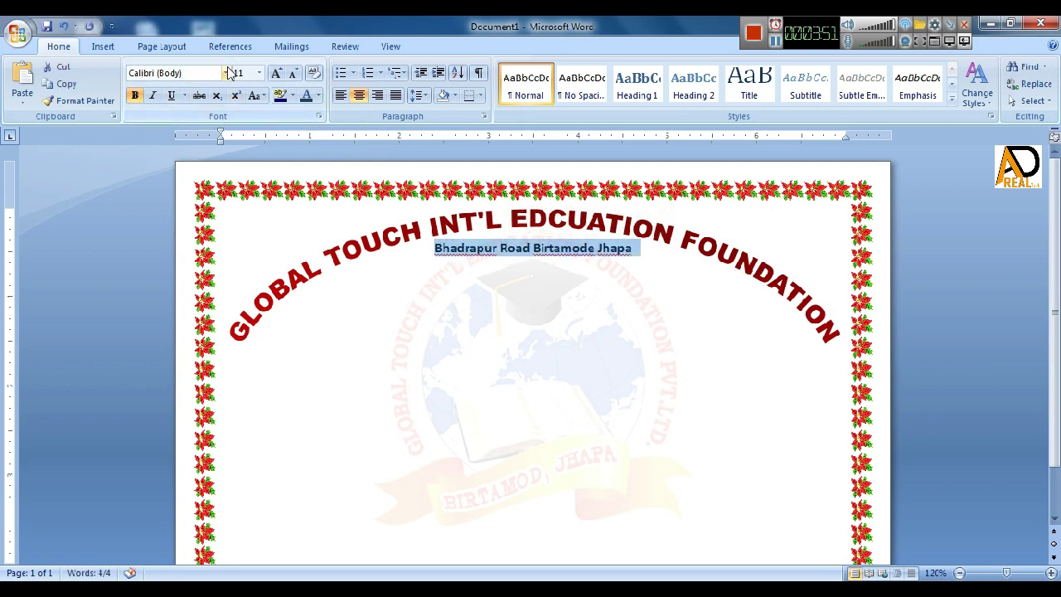
left_click(225, 73)
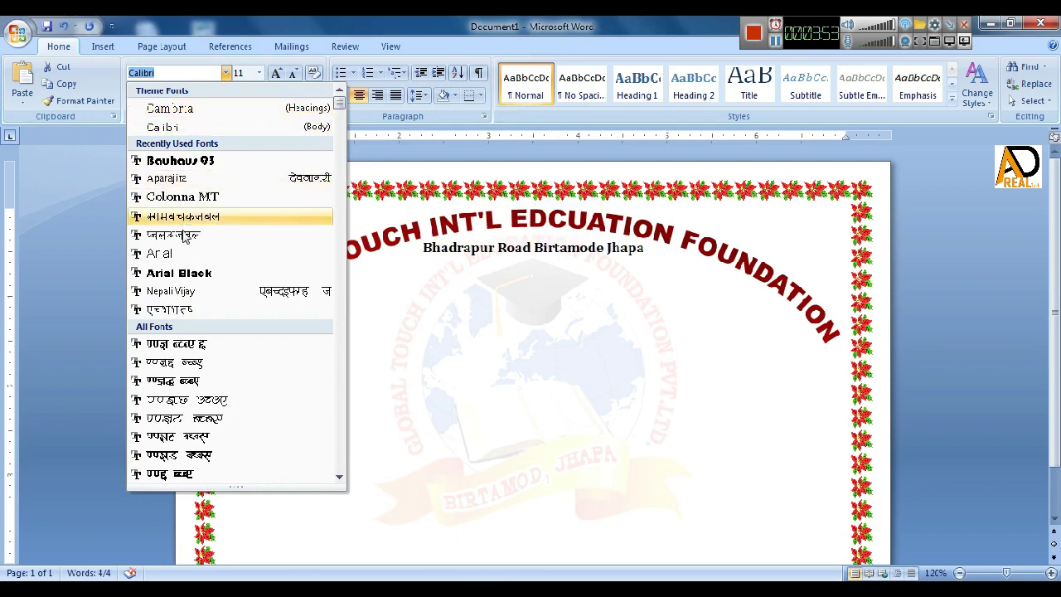
left_click(195, 273)
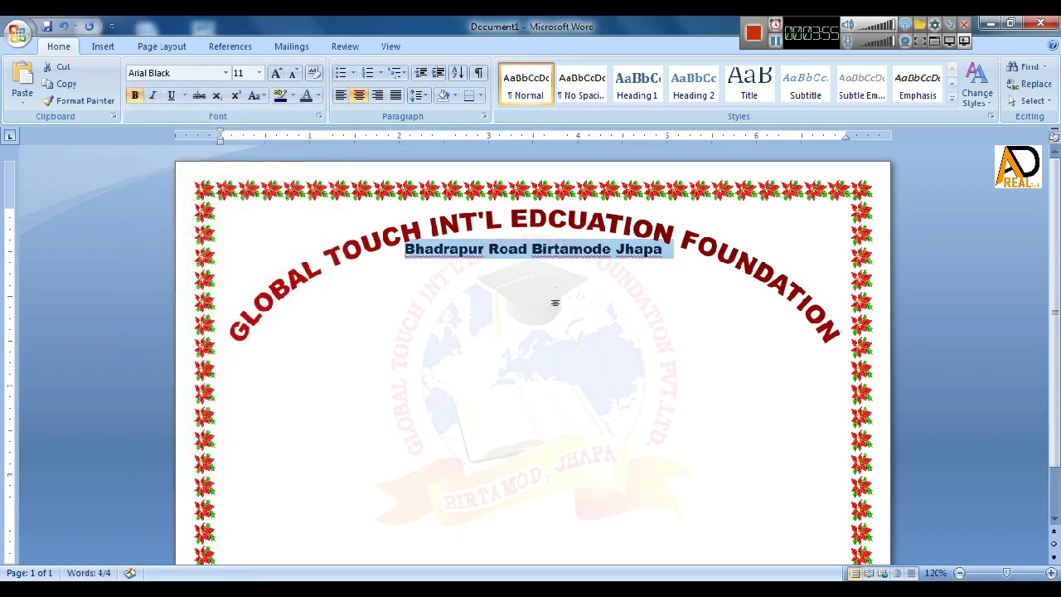
left_click(318, 96)
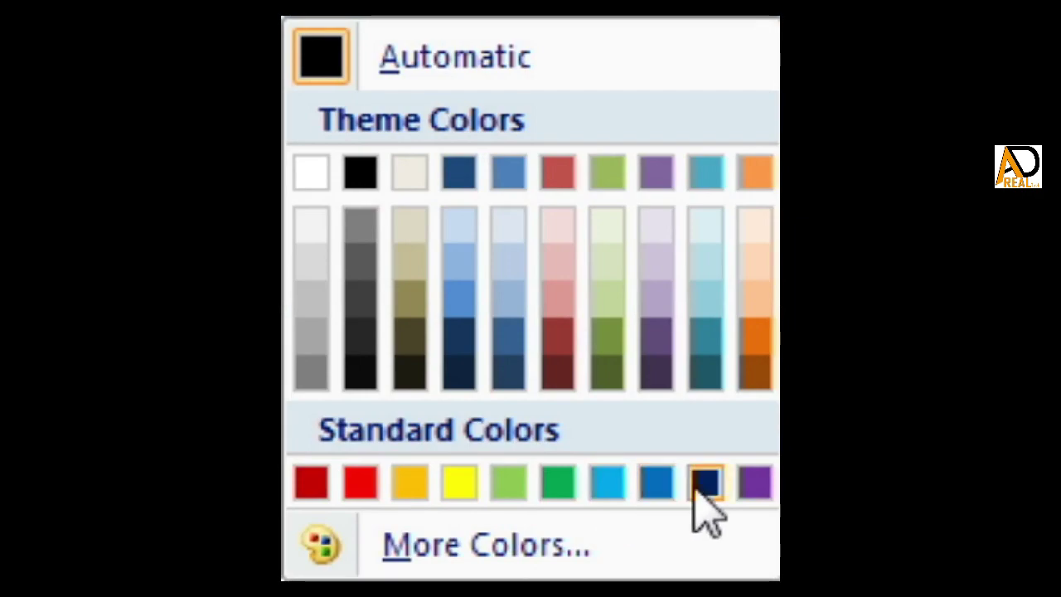
left_click(696, 487)
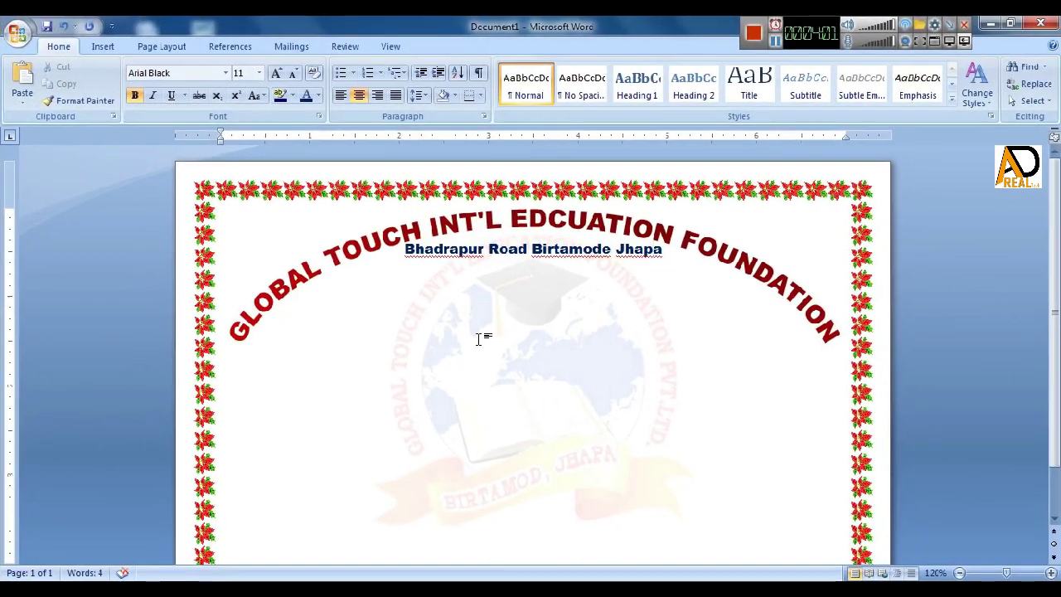
left_click(554, 229)
left_click(659, 319)
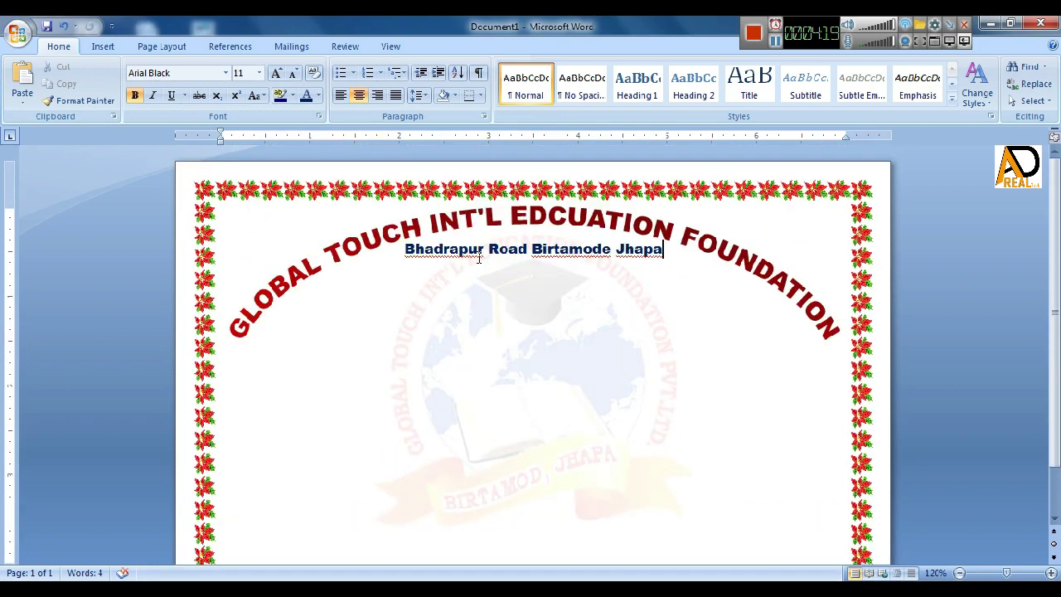
scroll(523, 267, "down", 1)
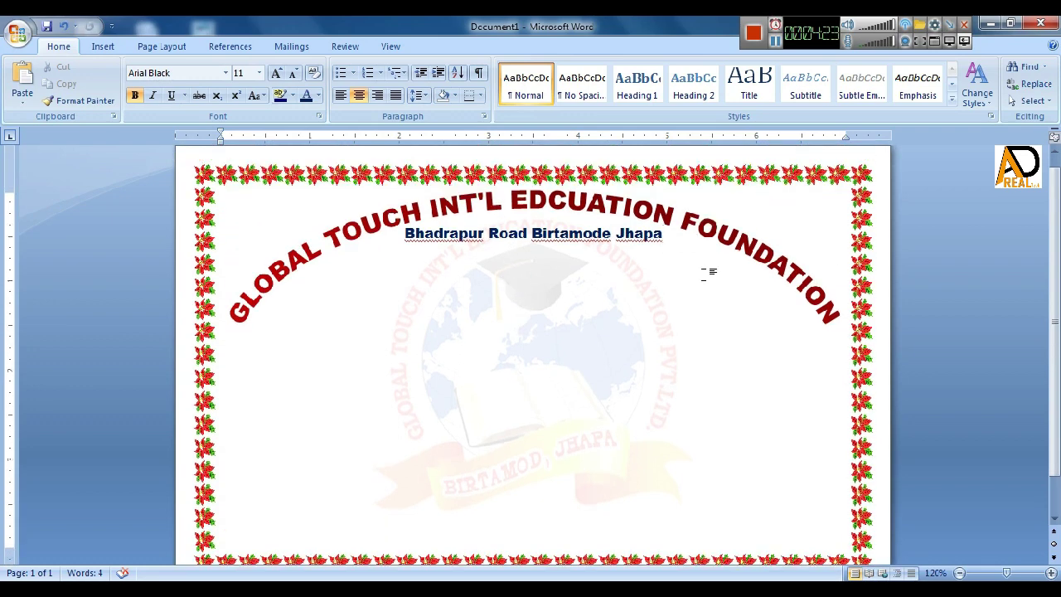
Step: Draw a 0.66 by 3.45 inch Up Ribbon banner under the address, widening its centre panel
left_click(103, 45)
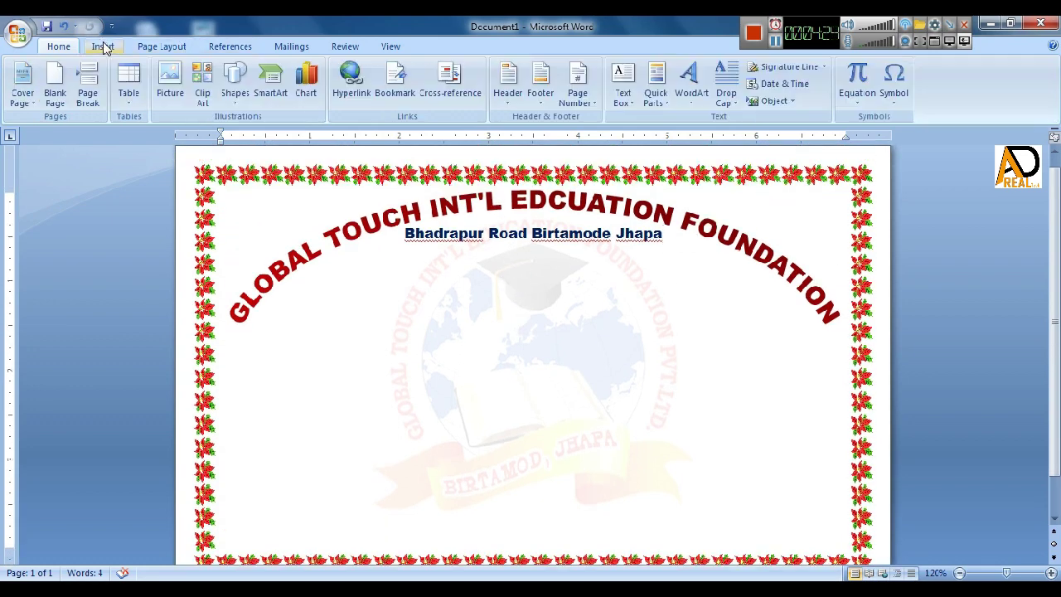
left_click(233, 87)
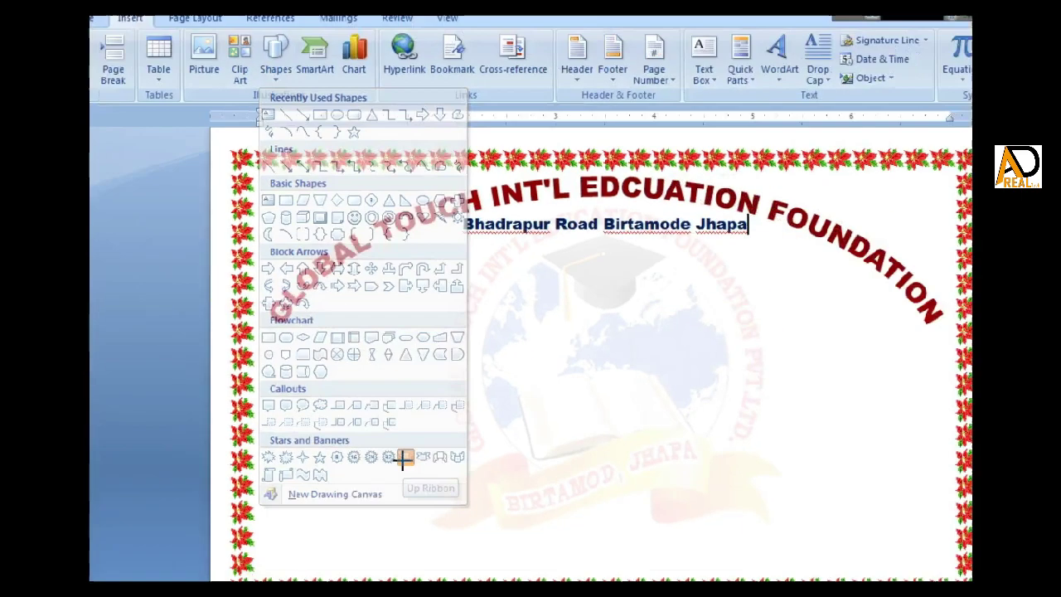
left_click(585, 522)
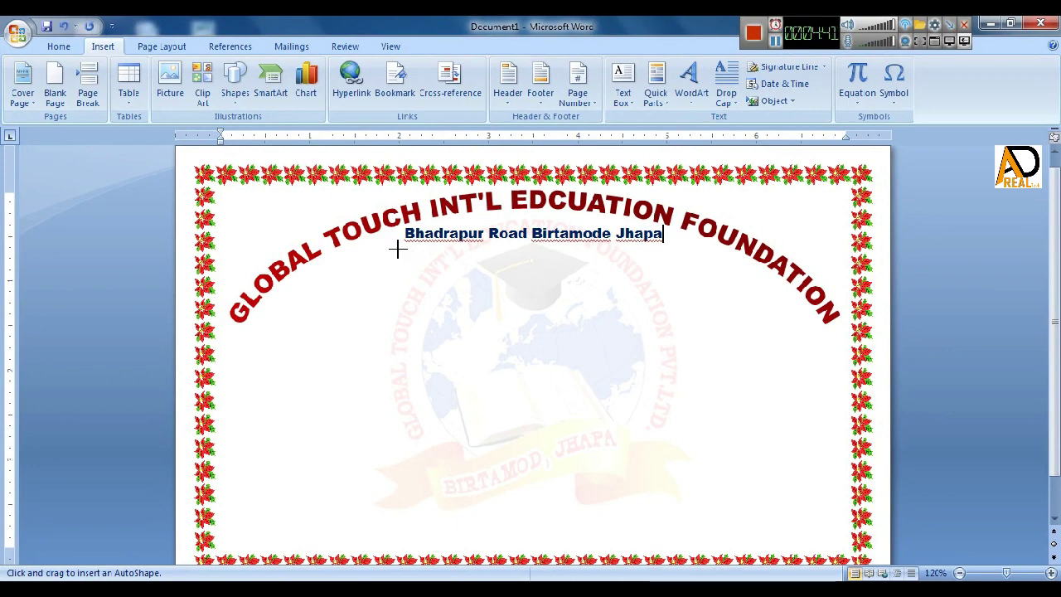
left_click_drag(398, 250, 701, 303)
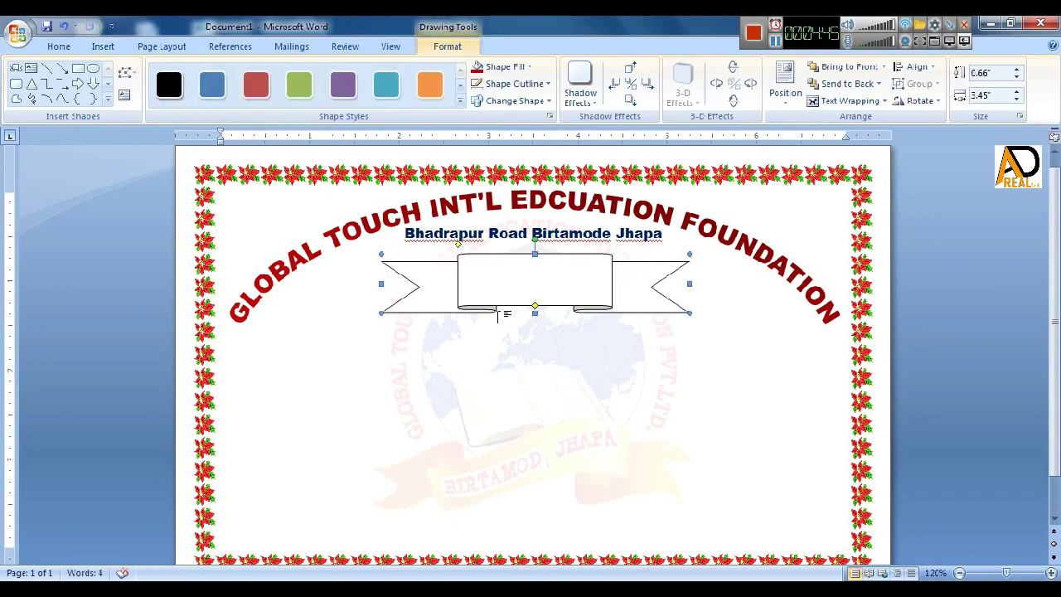
left_click_drag(532, 291, 520, 279)
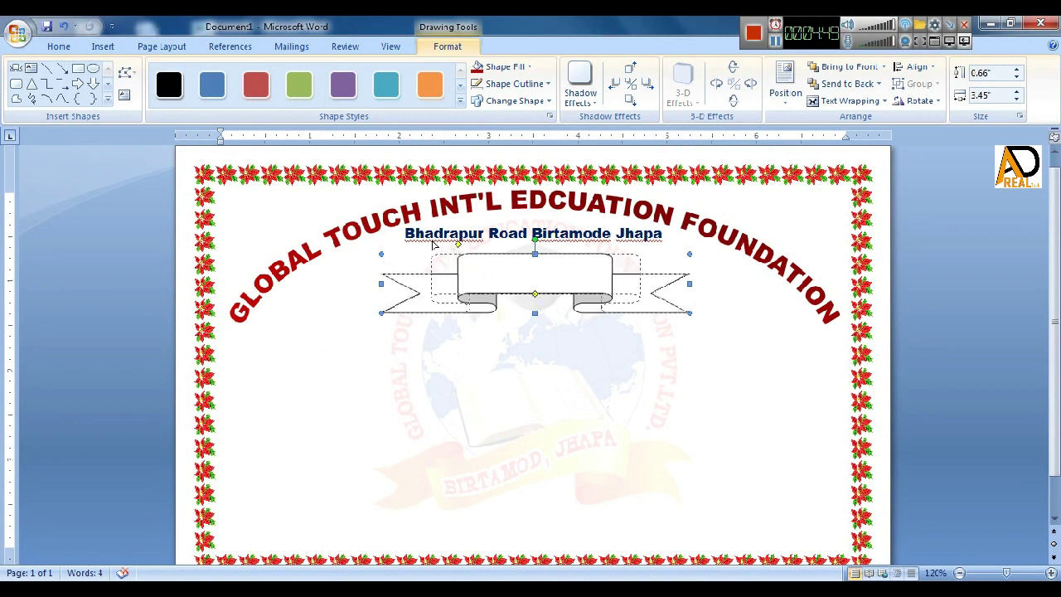
left_click_drag(432, 243, 471, 269)
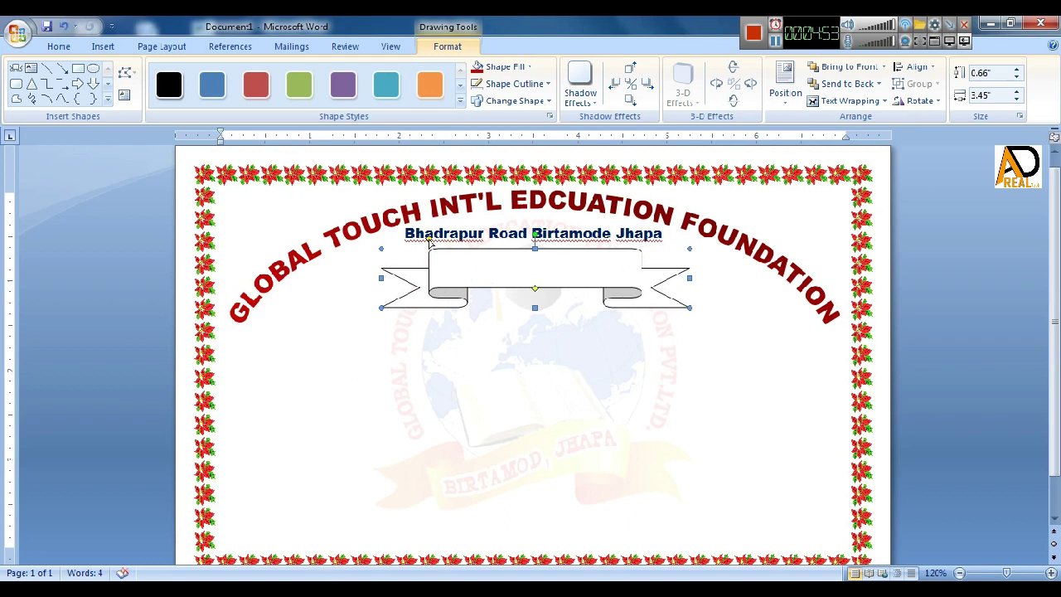
left_click_drag(427, 239, 425, 238)
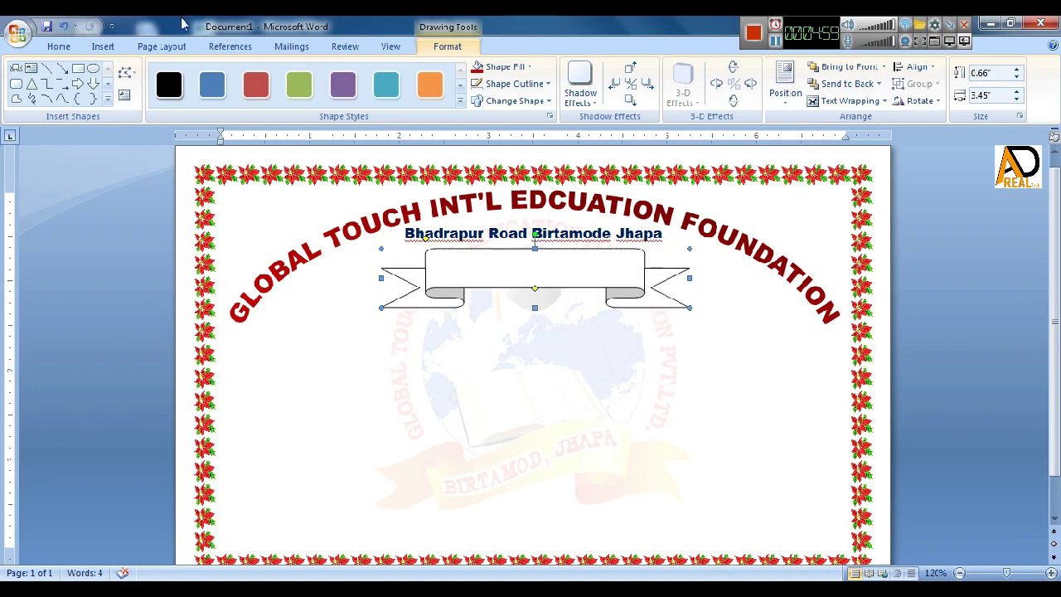
Step: Fill the banner dark red with a dark gradient variation
left_click(505, 66)
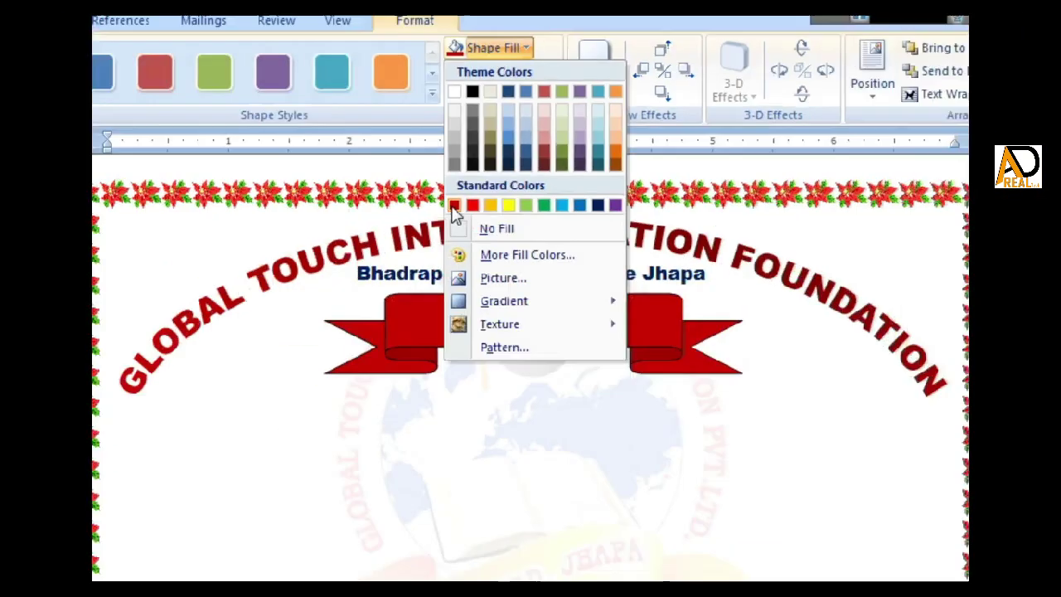
left_click(389, 290)
left_click(507, 85)
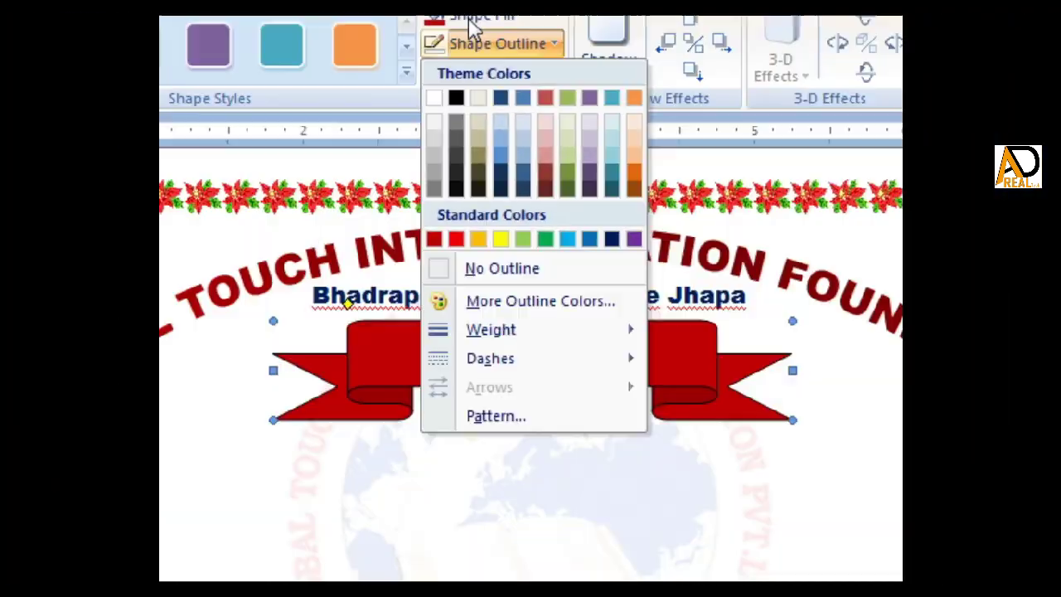
left_click(455, 4)
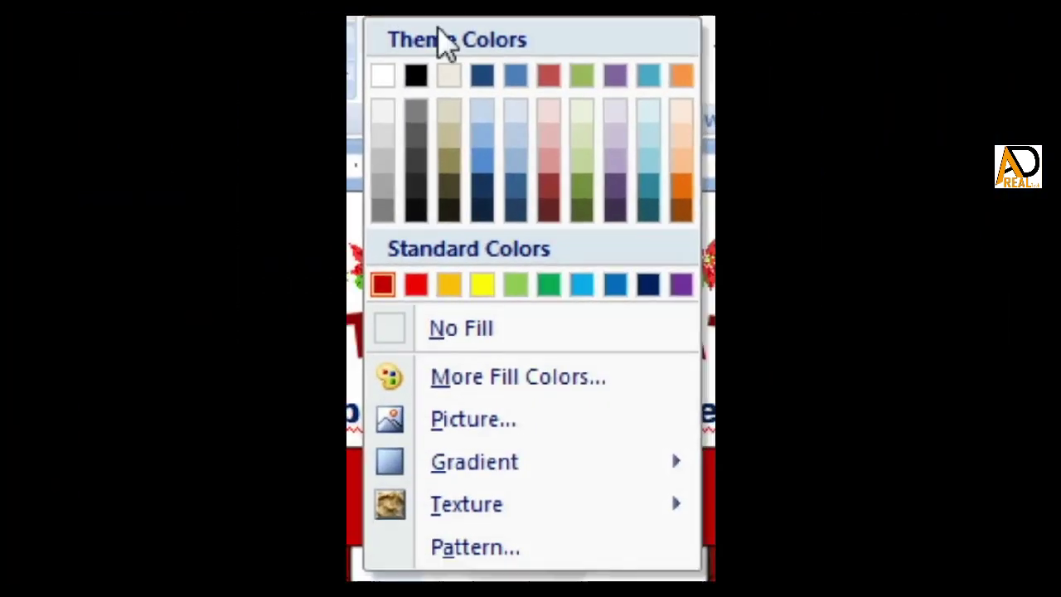
mouse_move(468, 468)
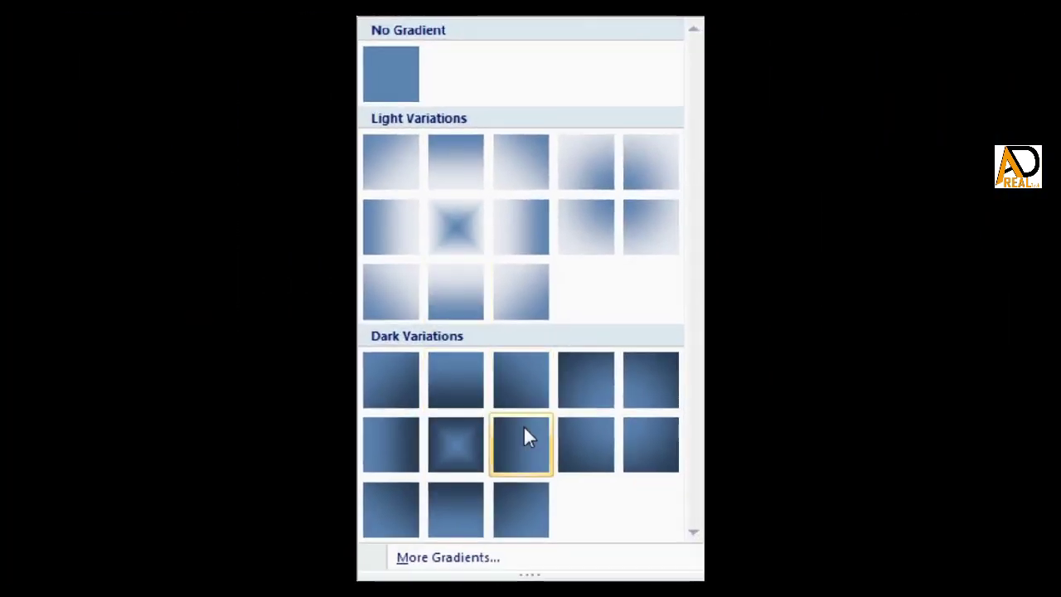
left_click(642, 453)
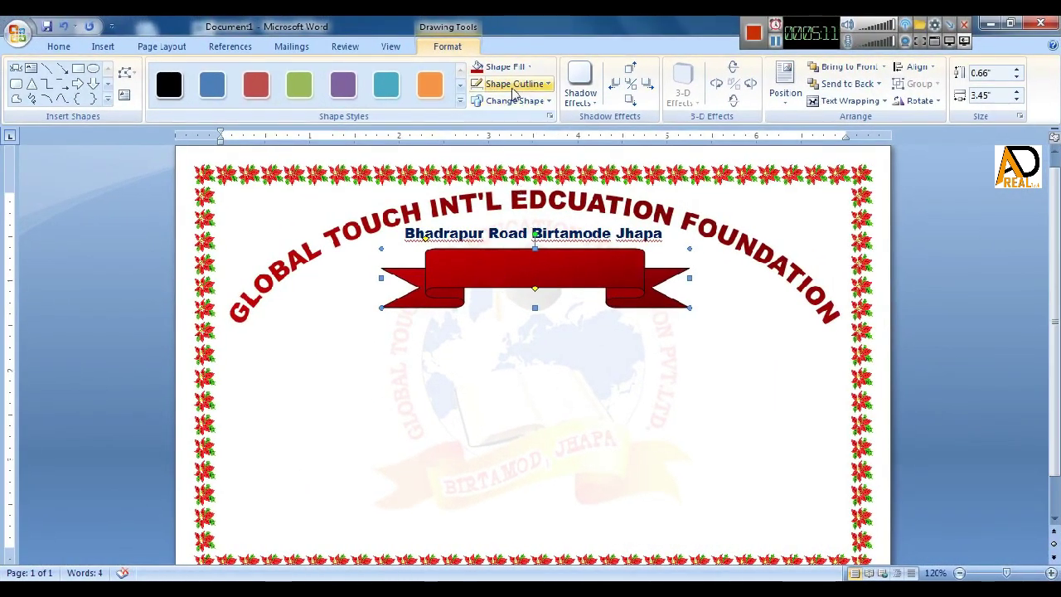
Step: Change the banner's outline colour to white
left_click(512, 90)
mouse_move(522, 286)
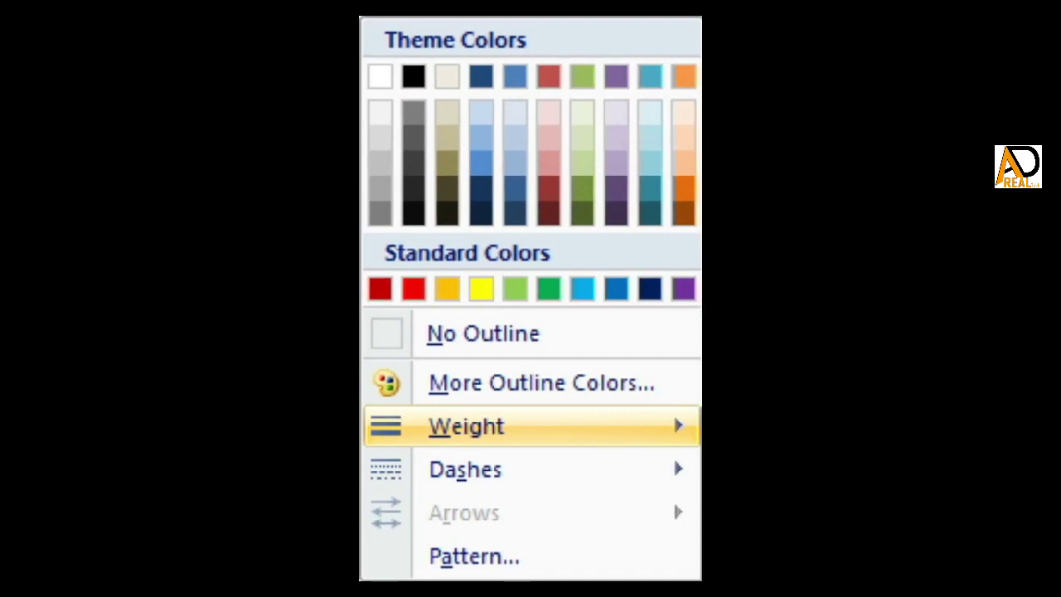
key("Escape")
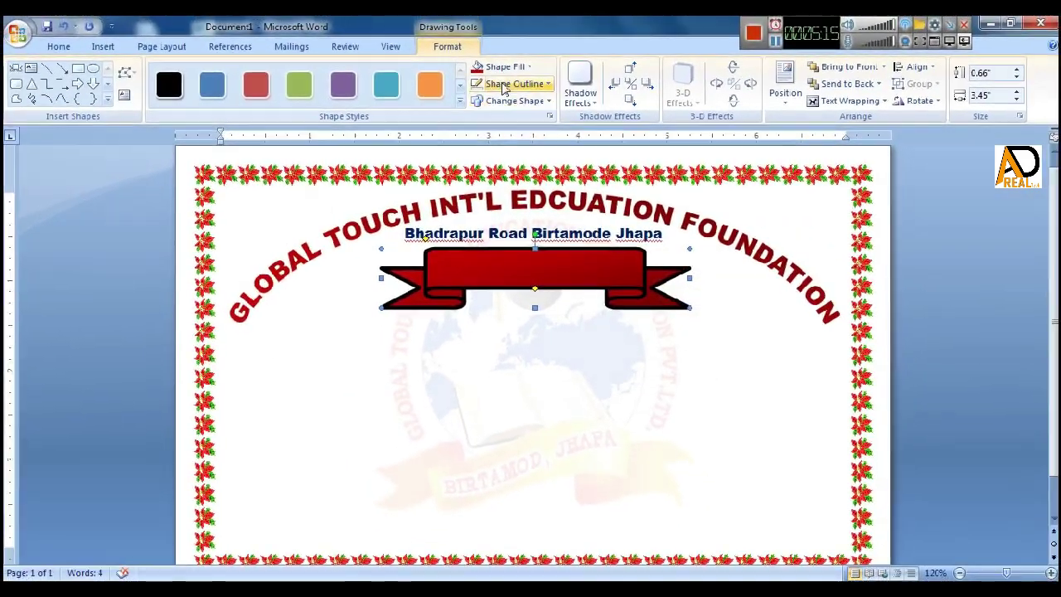
left_click(514, 84)
left_click(395, 83)
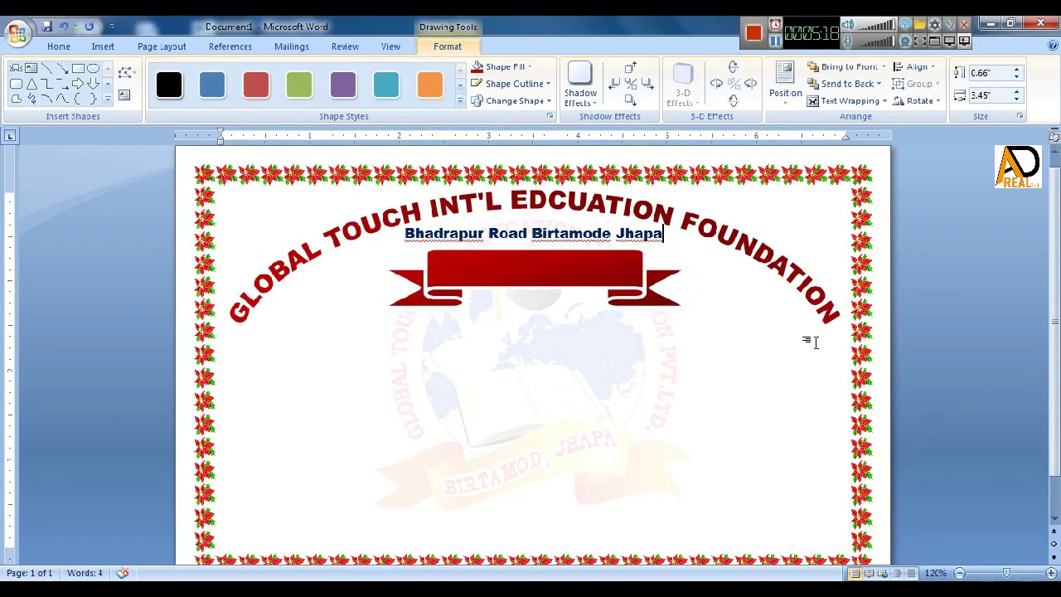
left_click(815, 342)
Step: Insert a first-style WordArt reading 'CERTIFICATE'
scroll(556, 379, "up", 1)
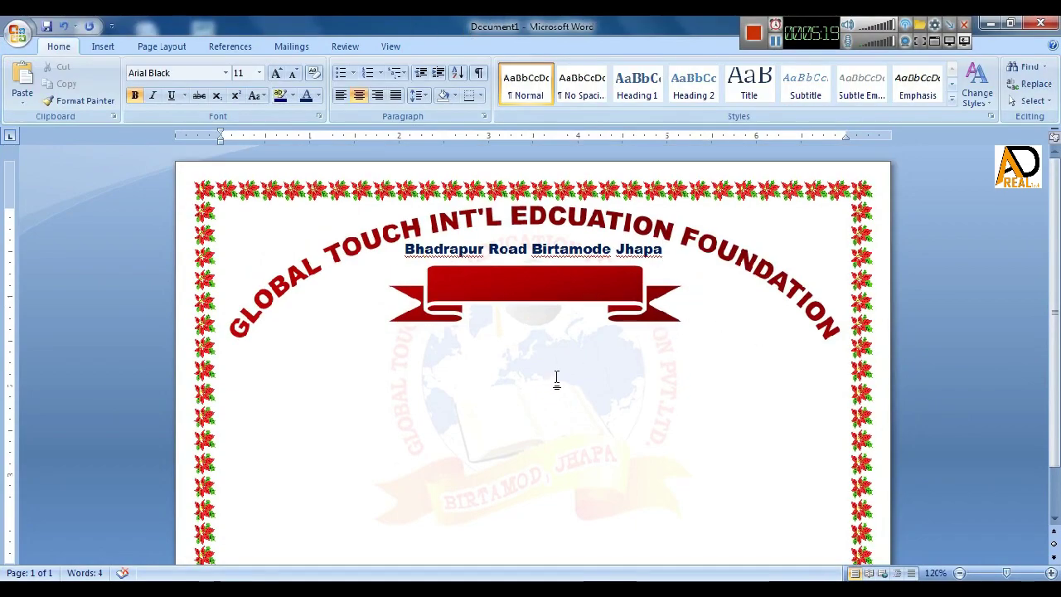
left_click(103, 46)
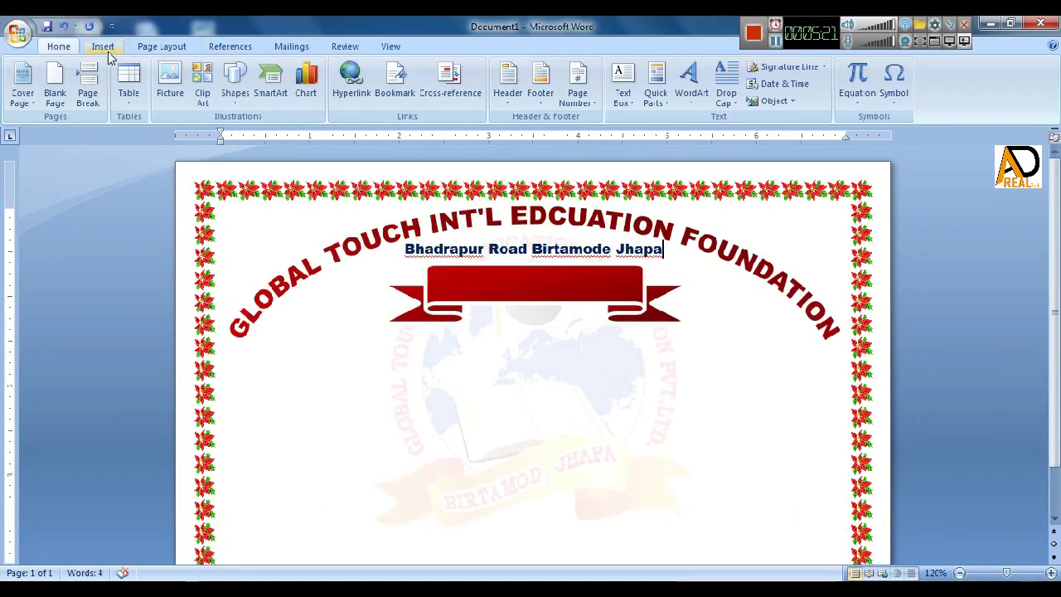
left_click(691, 91)
left_click(522, 122)
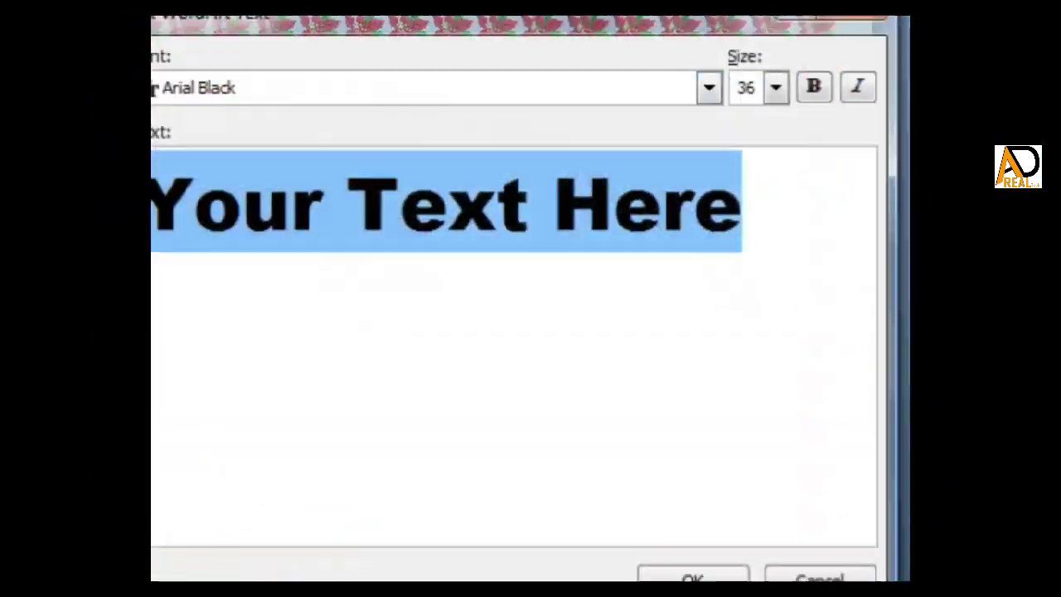
mouse_move(745, 229)
left_mouse_down()
mouse_move(284, 182)
mouse_move(169, 182)
left_mouse_up()
key("Delete")
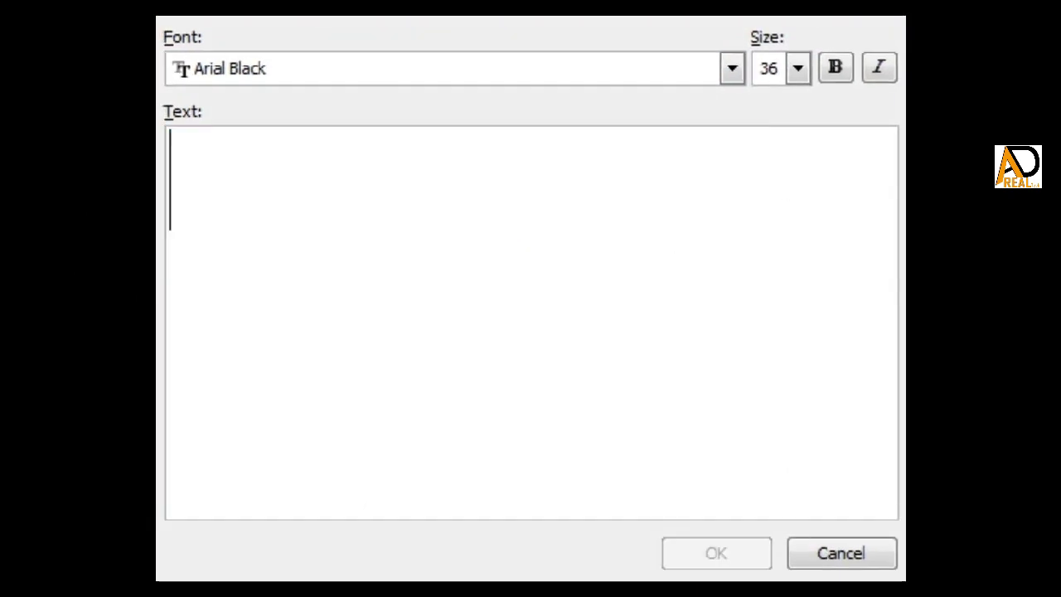
type("CER")
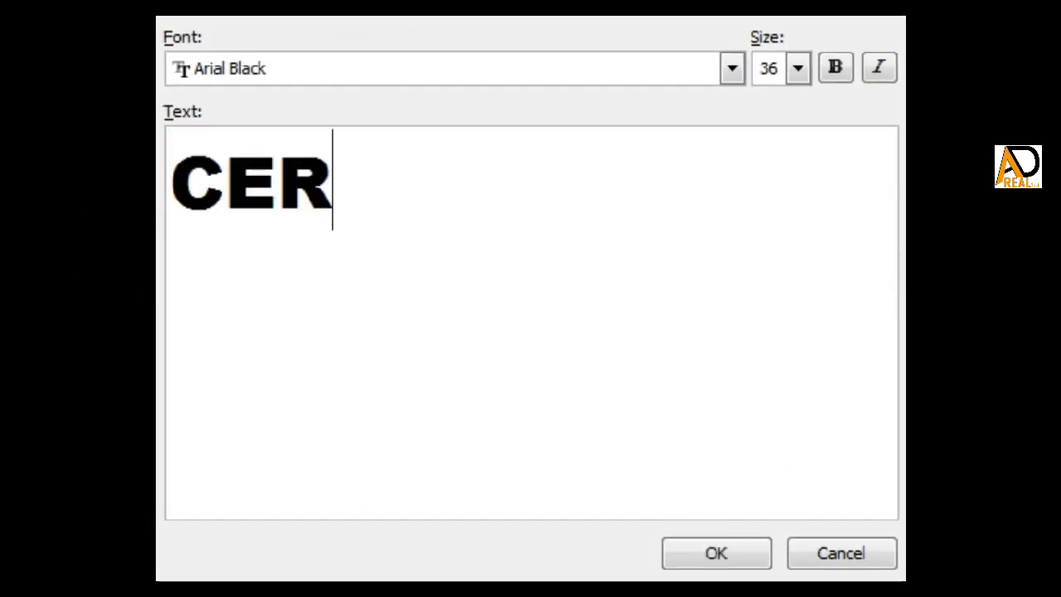
type("TIFICATE")
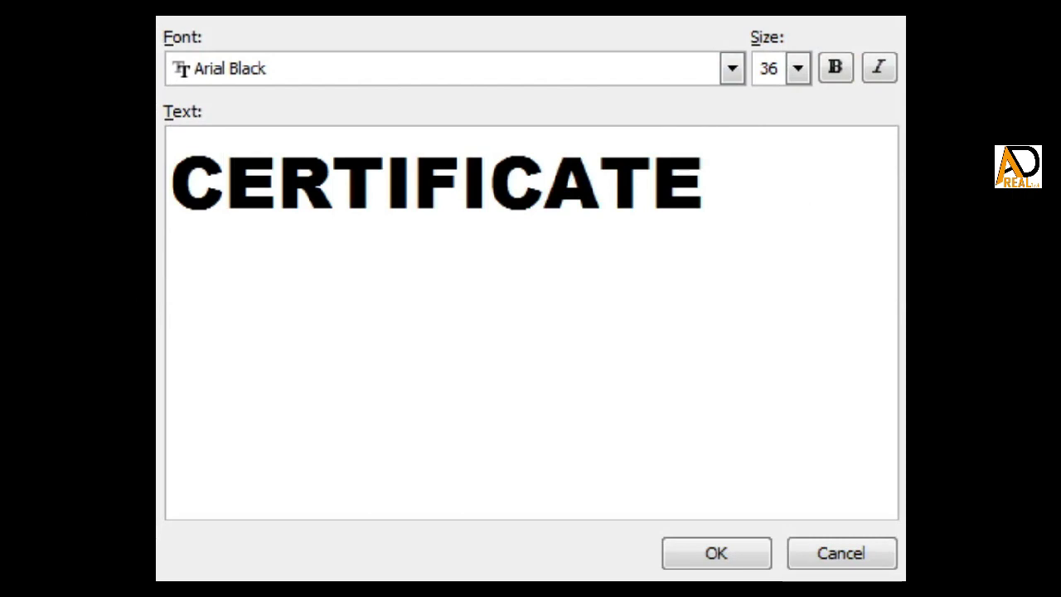
left_click(689, 567)
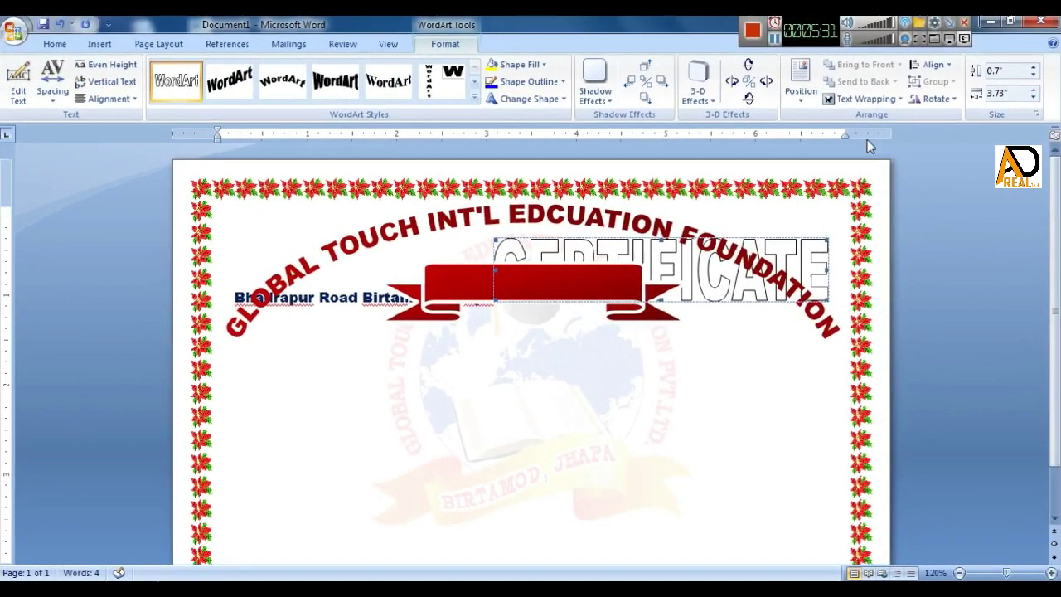
Step: Float the CERTIFICATE WordArt in front of text, shrink it and set it on the red ribbon banner
left_click(682, 76)
left_click(528, 306)
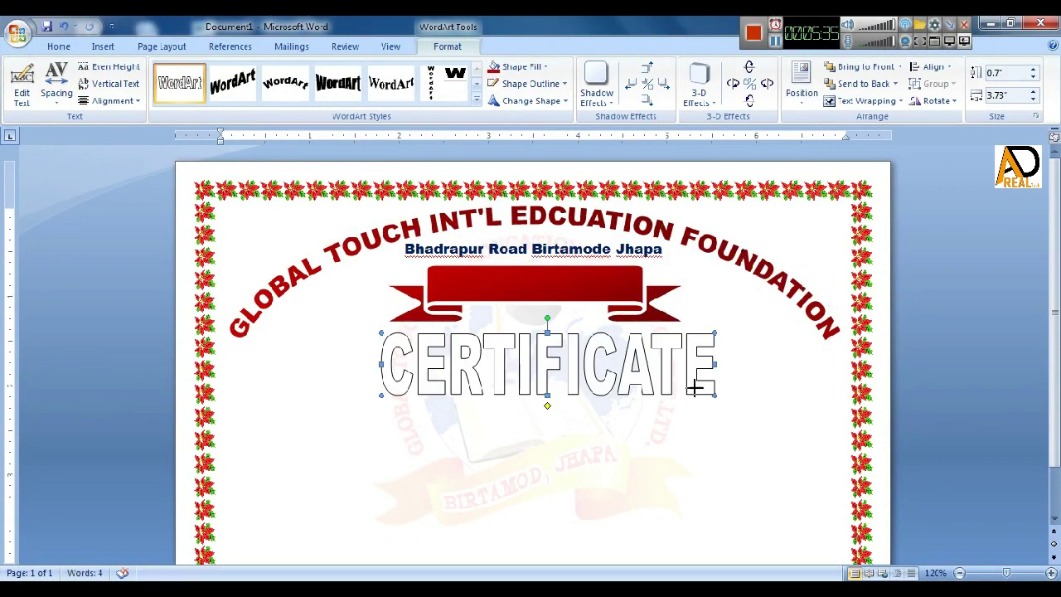
left_click_drag(610, 373, 589, 369)
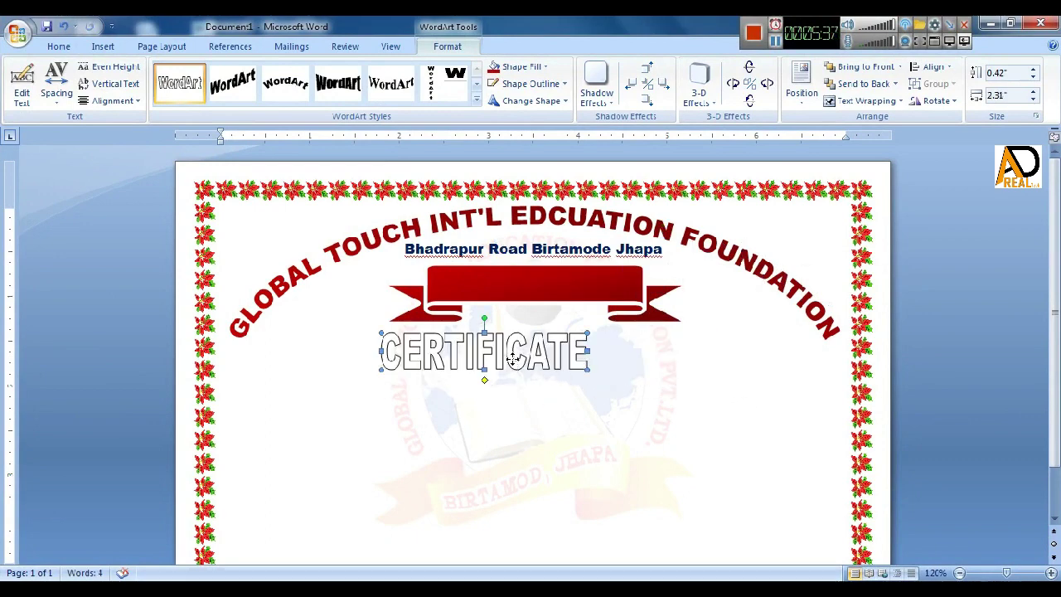
left_click_drag(566, 287, 535, 297)
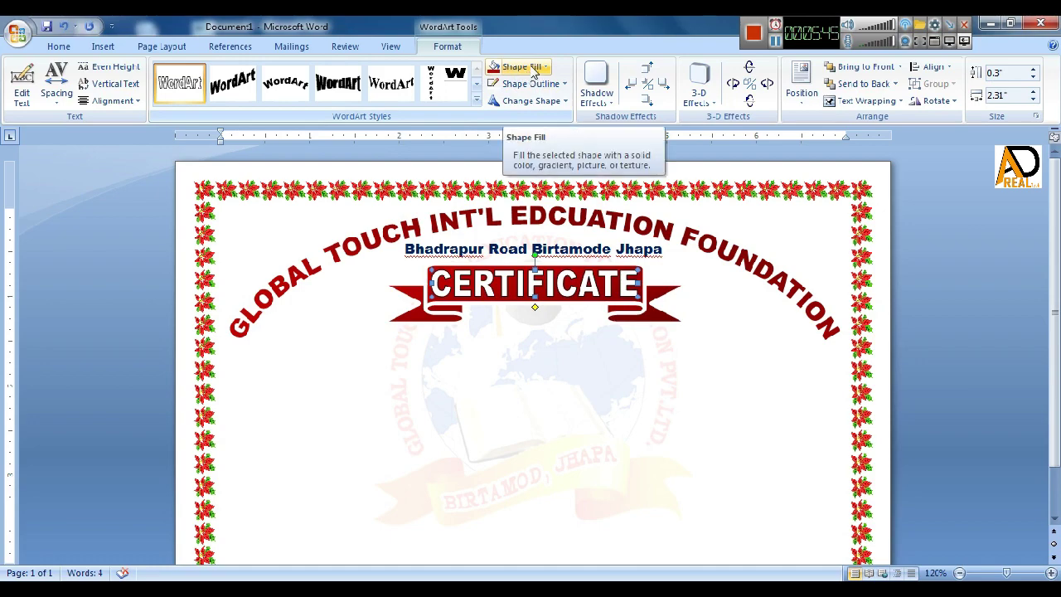
Step: Give the CERTIFICATE lettering No Outline, leaving its fill unchanged
left_click(516, 68)
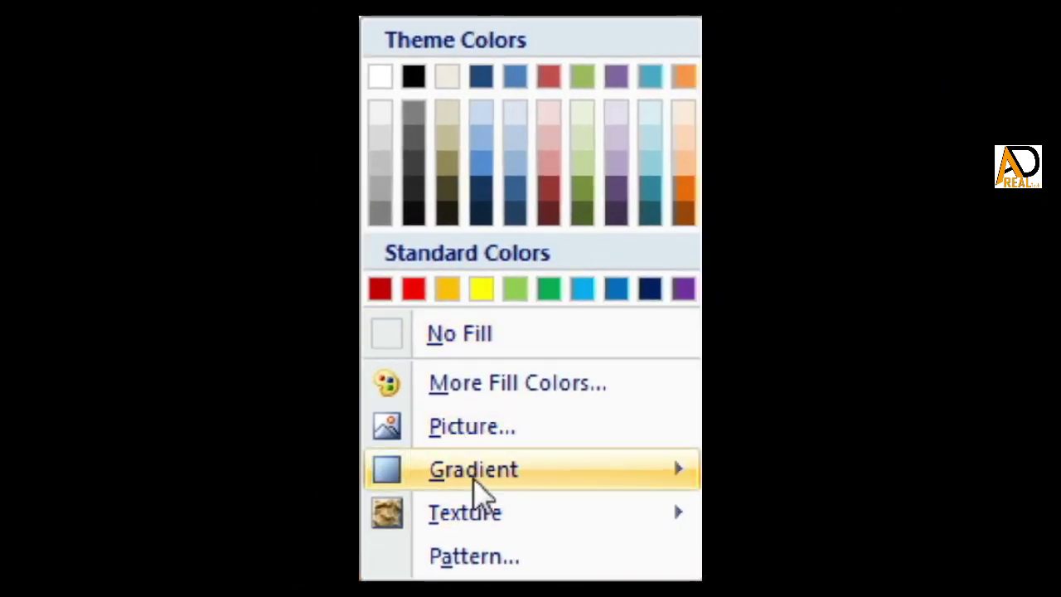
mouse_move(473, 479)
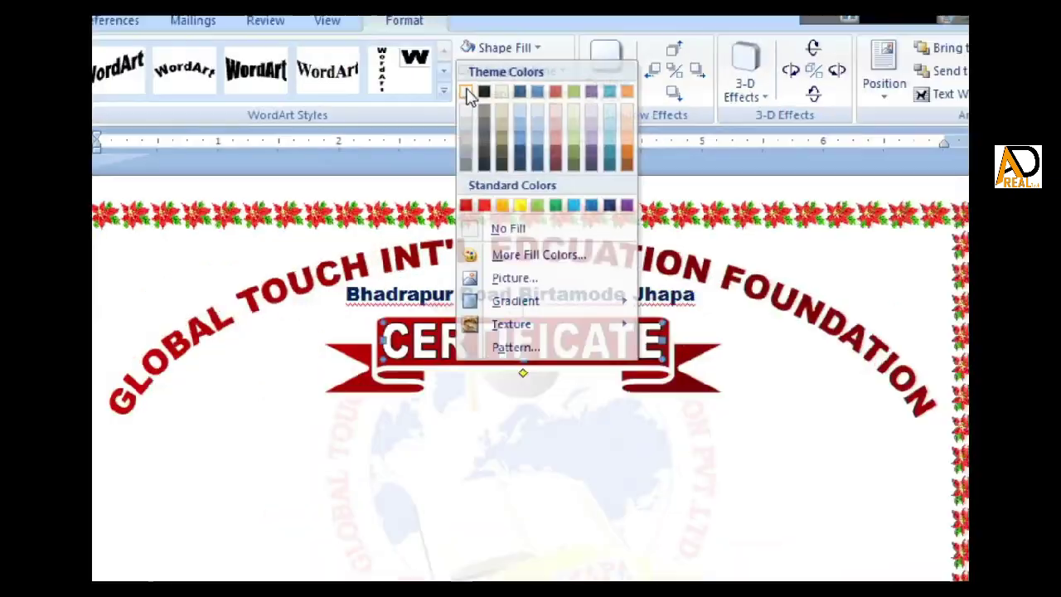
key("Escape")
left_click(530, 84)
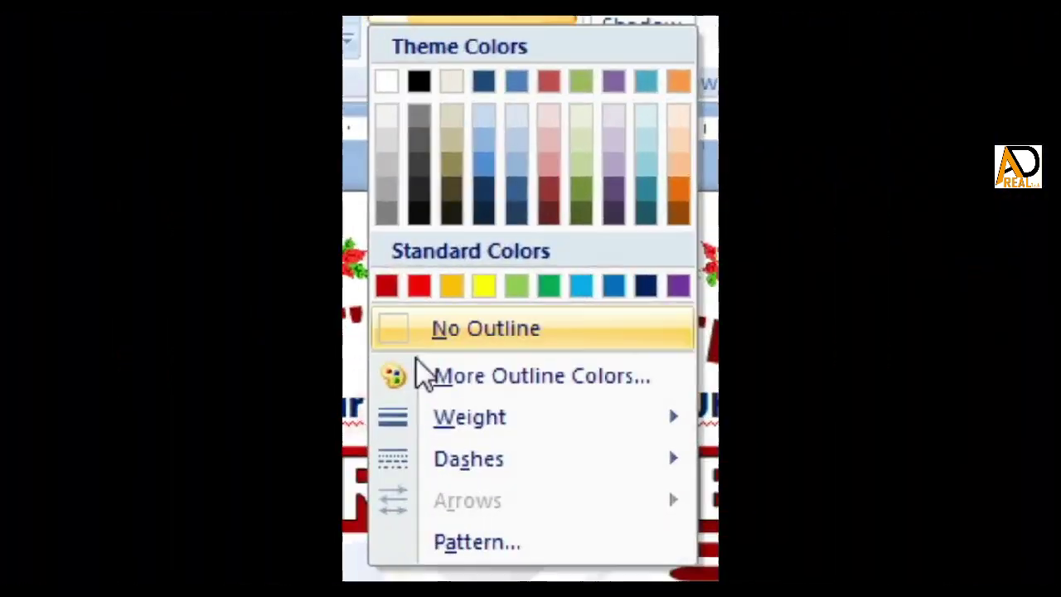
left_click(520, 222)
left_click(801, 426)
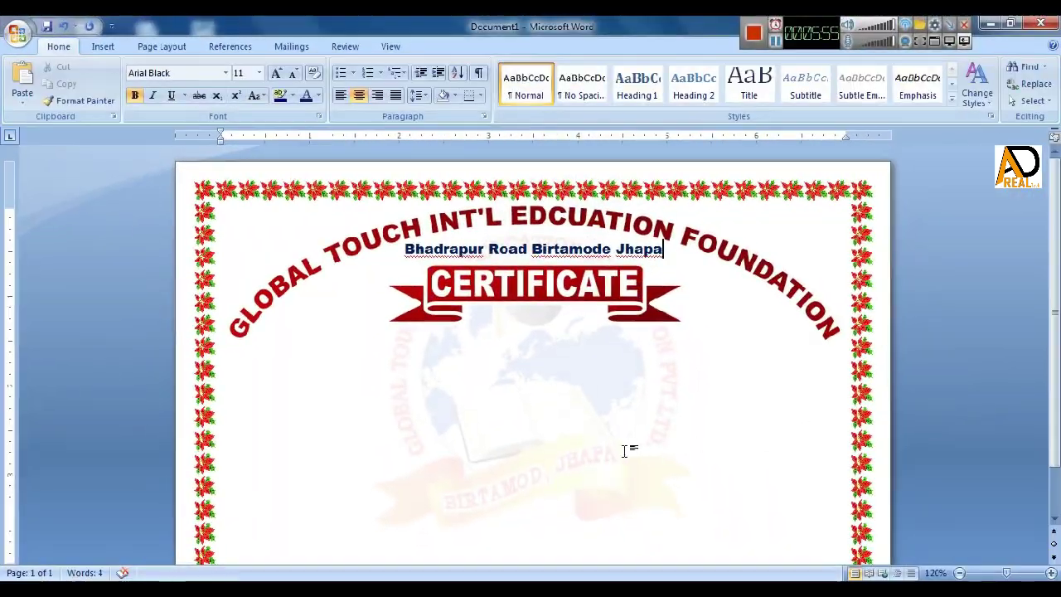
left_click(537, 307)
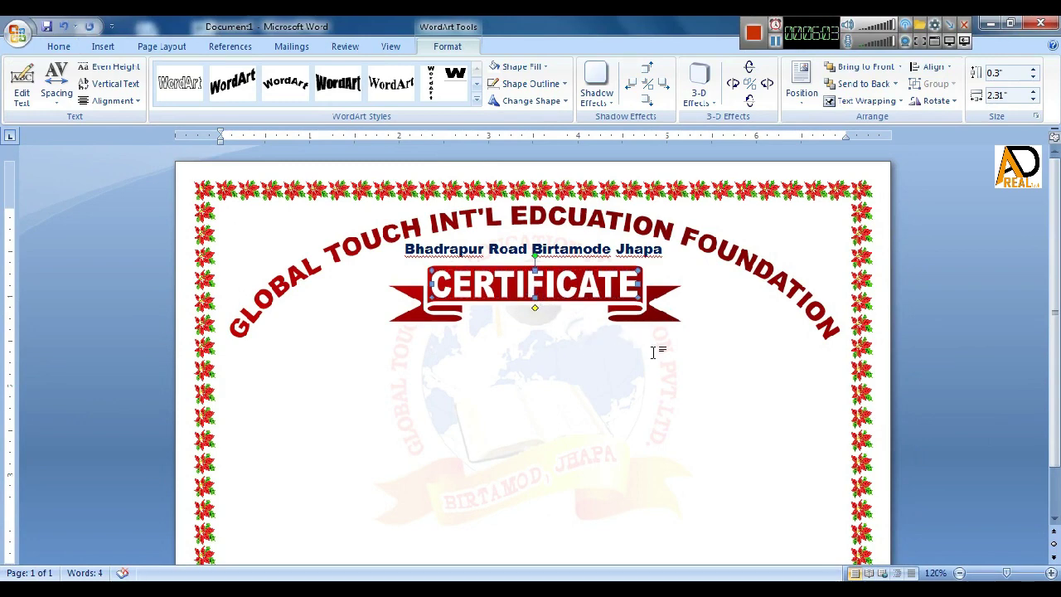
Step: Justify the paragraph below the address line with Ctrl+J
left_click(717, 365)
scroll(522, 427, "down", 2)
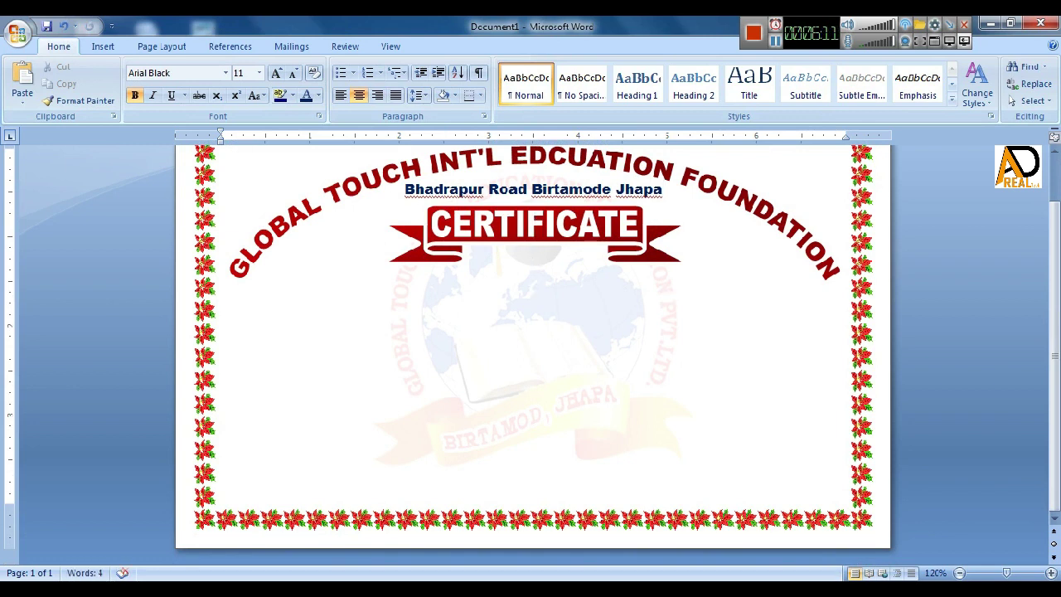
key("ctrl+j")
scroll(510, 361, "up", 1)
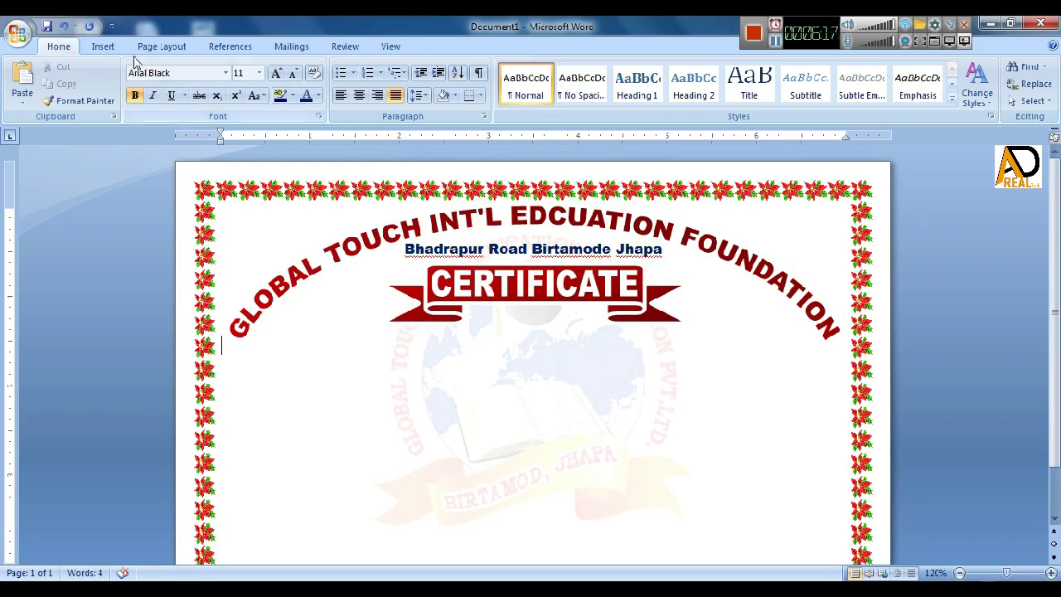
Step: Insert the foundation logo, shrink it to about 0.71 inches, float it and place it top-left
left_click(104, 48)
left_click(170, 83)
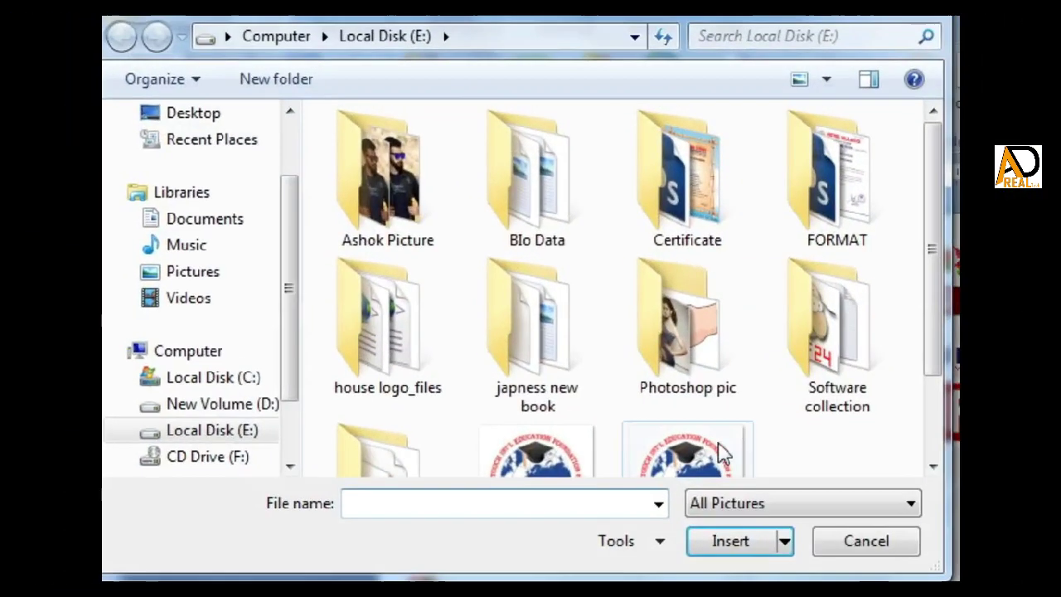
left_click(720, 451)
left_click(754, 546)
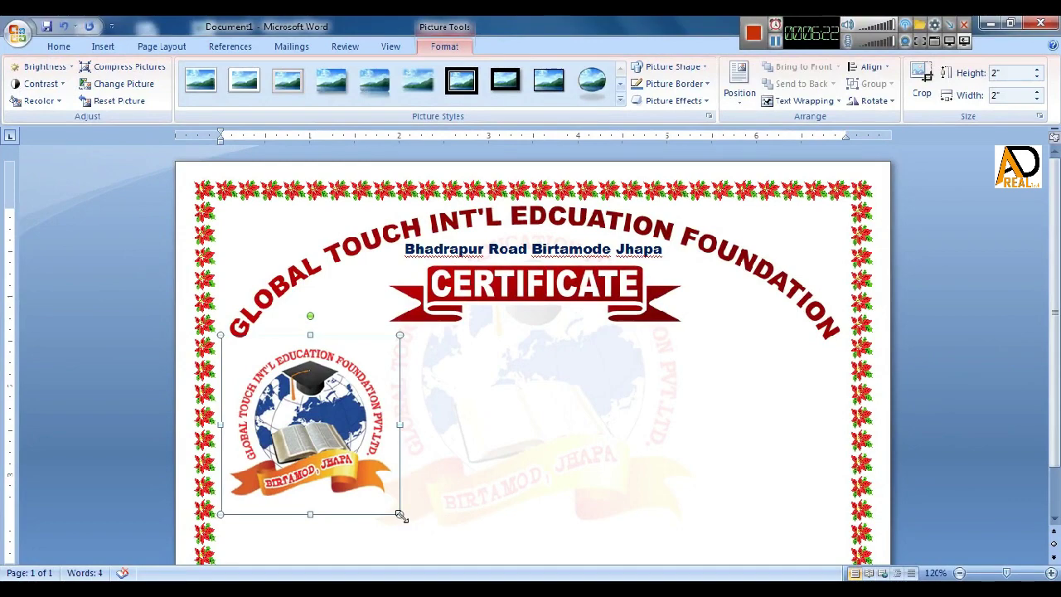
left_click_drag(400, 515, 288, 399)
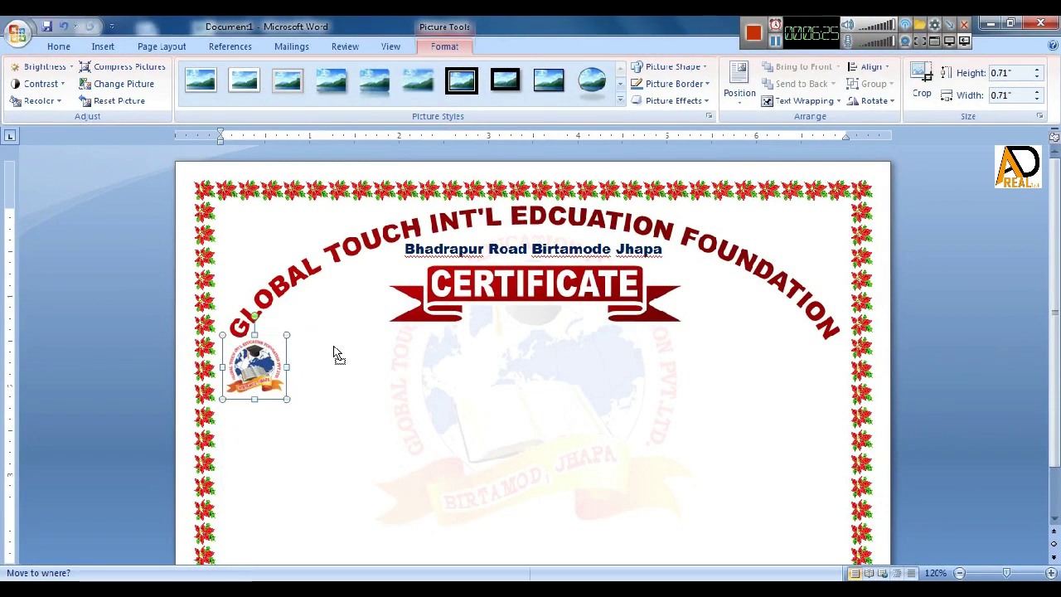
mouse_move(270, 380)
left_mouse_down()
mouse_move(550, 361)
mouse_move(415, 356)
mouse_move(328, 311)
mouse_move(376, 343)
mouse_move(368, 304)
mouse_move(286, 273)
left_mouse_up()
left_click(793, 106)
left_click(802, 194)
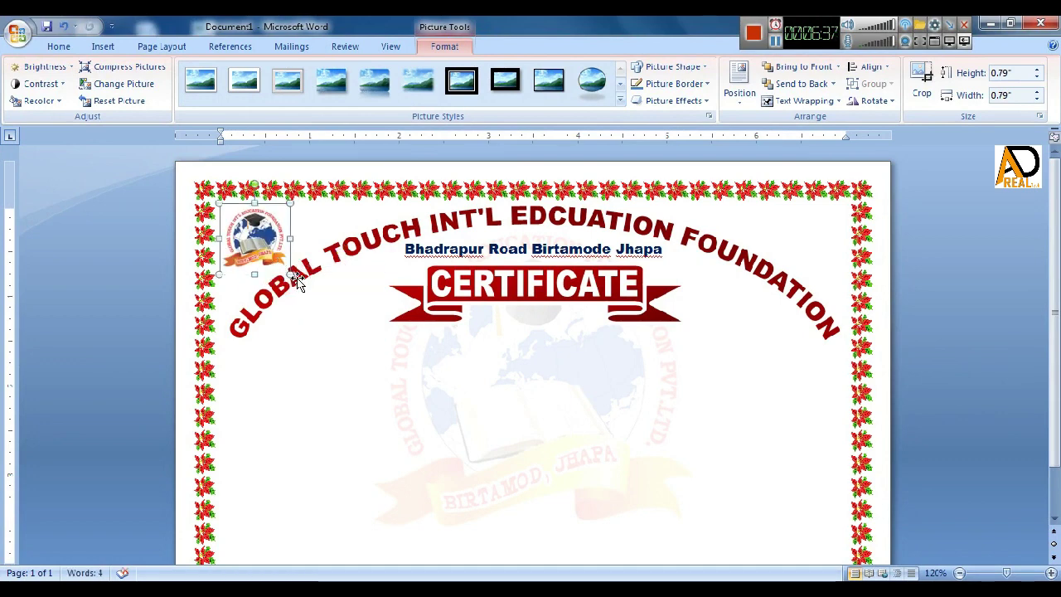
left_click(368, 329)
scroll(375, 396, "down", 1)
Step: Draw a rectangle right of the banner, sized 1.2 inches tall by 1 inch wide
scroll(368, 415, "up", 1)
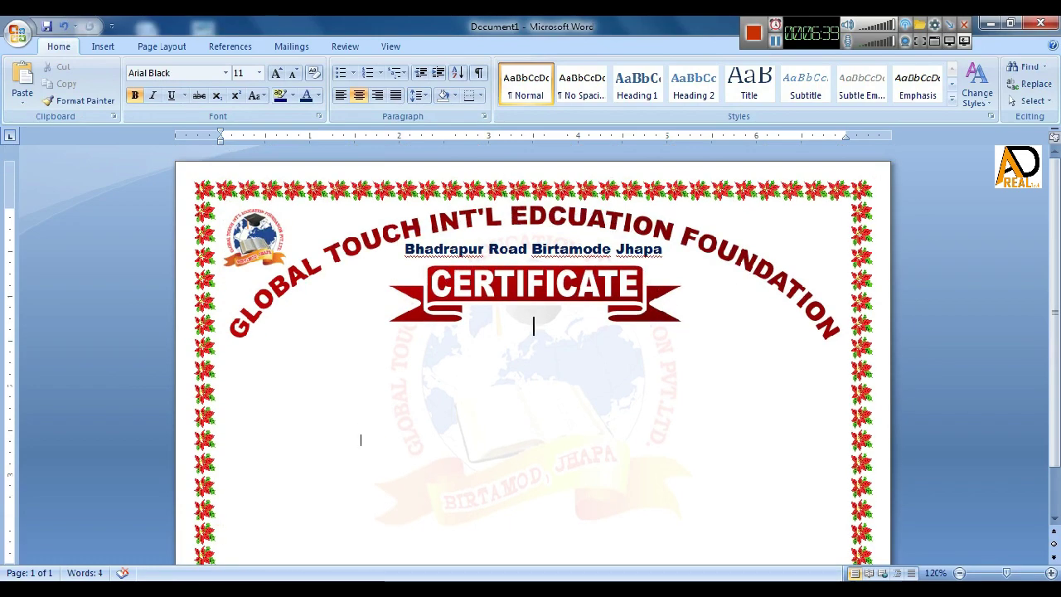
scroll(378, 372, "down", 1)
scroll(379, 368, "up", 1)
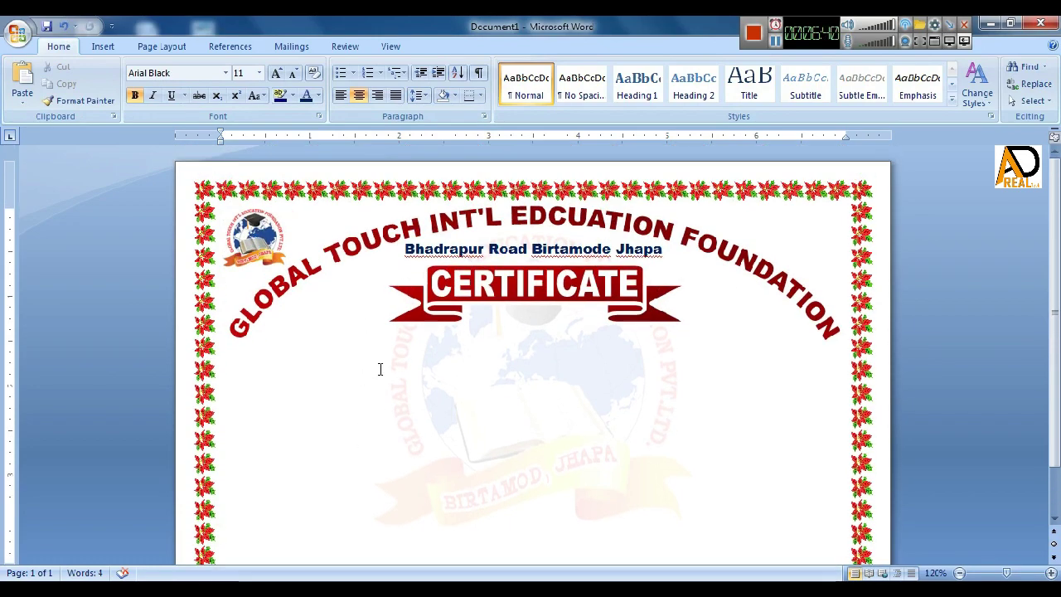
left_click(103, 46)
left_click(232, 78)
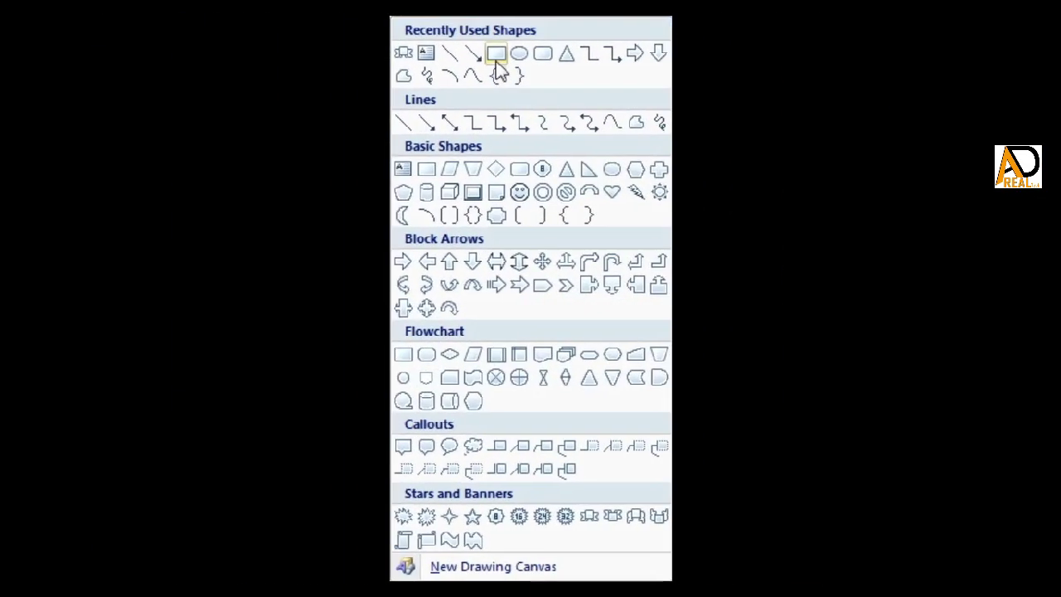
left_click(479, 62)
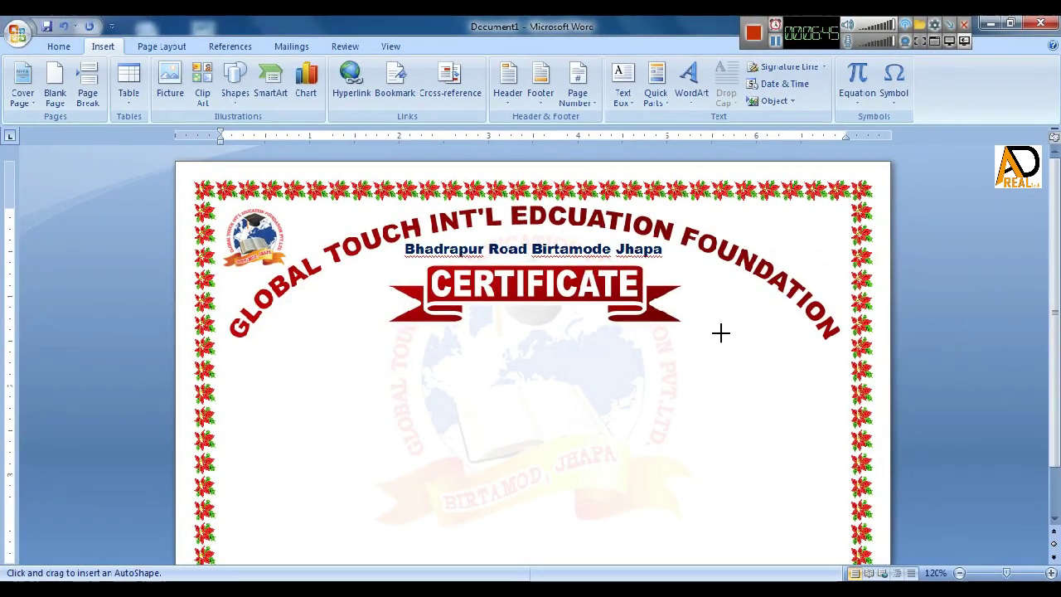
left_click_drag(721, 329, 800, 418)
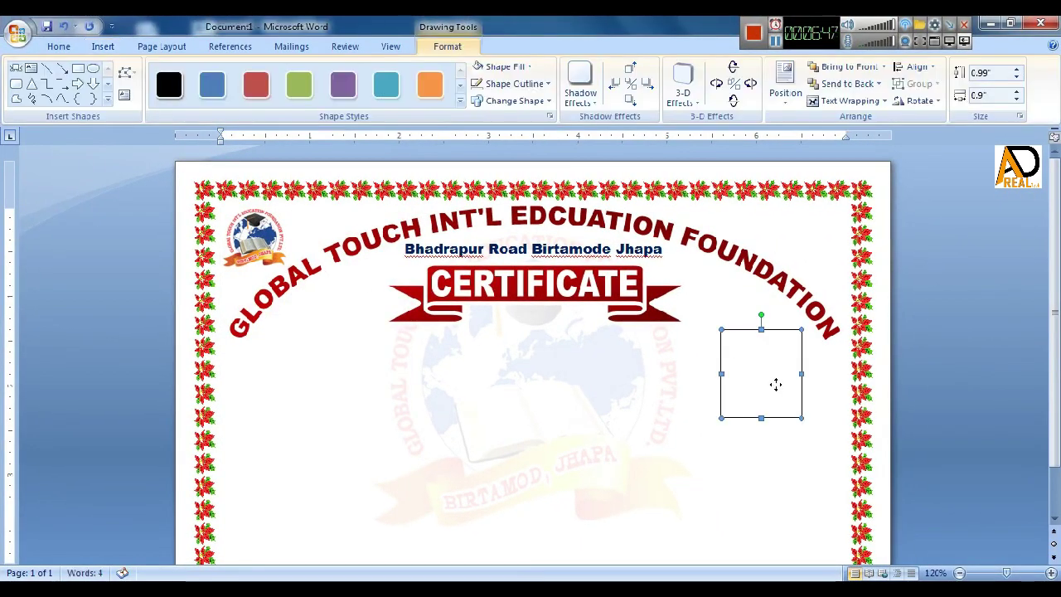
mouse_move(769, 367)
left_mouse_down()
mouse_move(756, 356)
mouse_move(768, 369)
left_mouse_up()
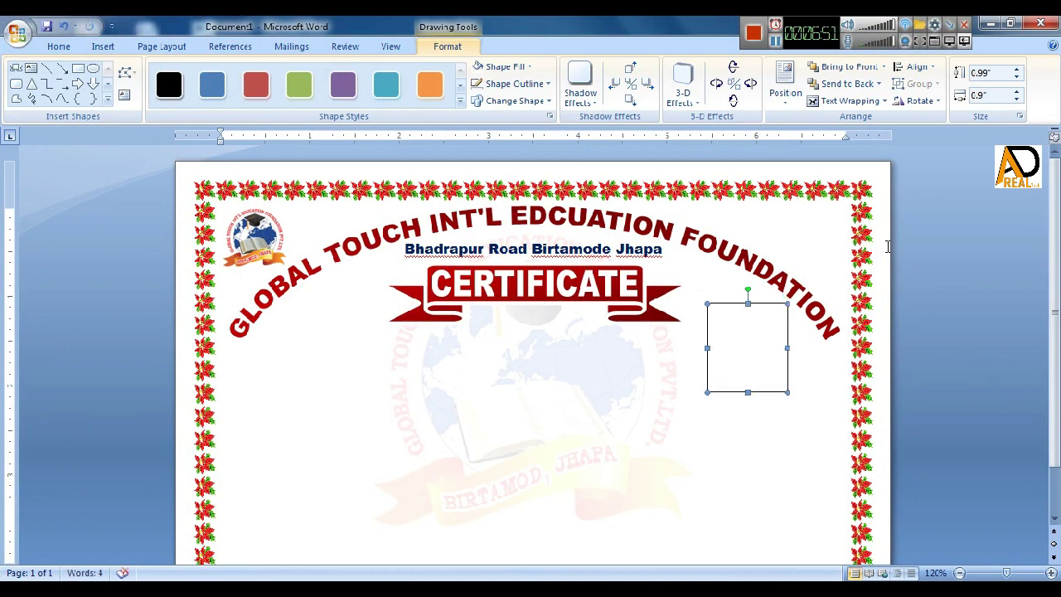
left_click(1017, 73)
left_click(1017, 73)
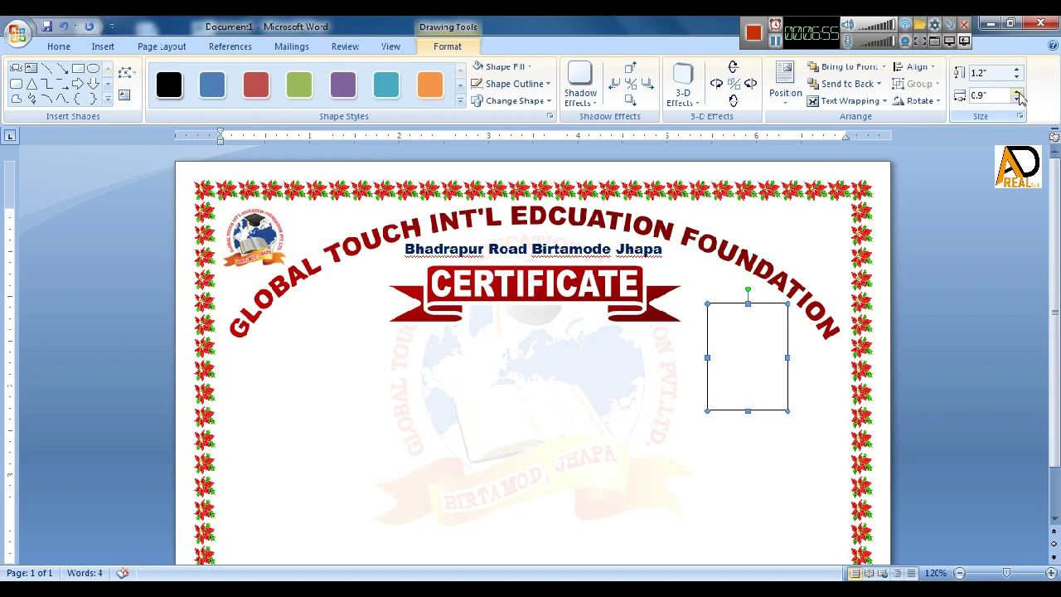
left_click(1017, 93)
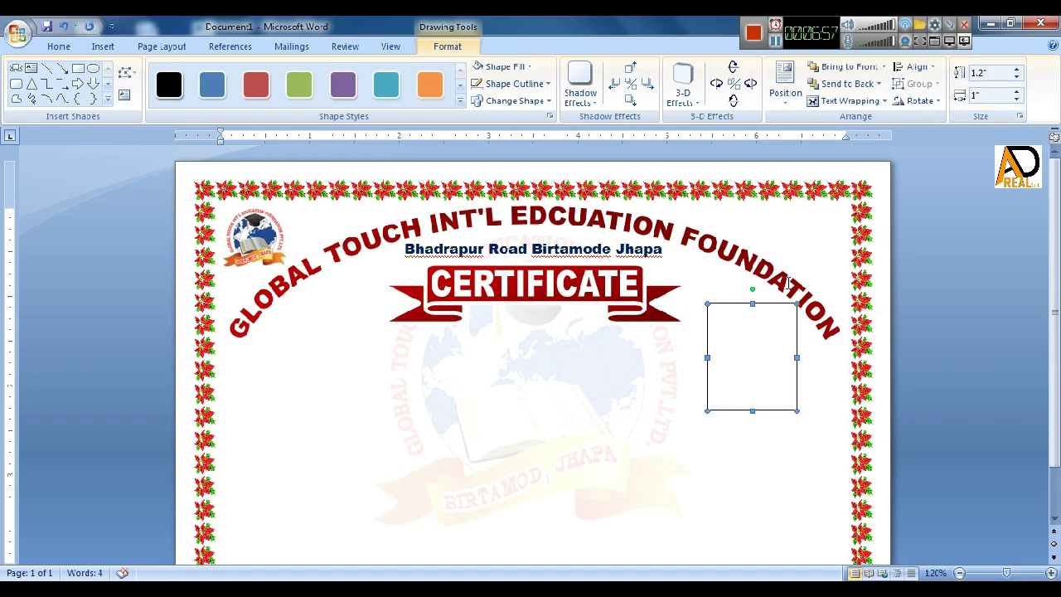
left_click_drag(735, 329, 734, 329)
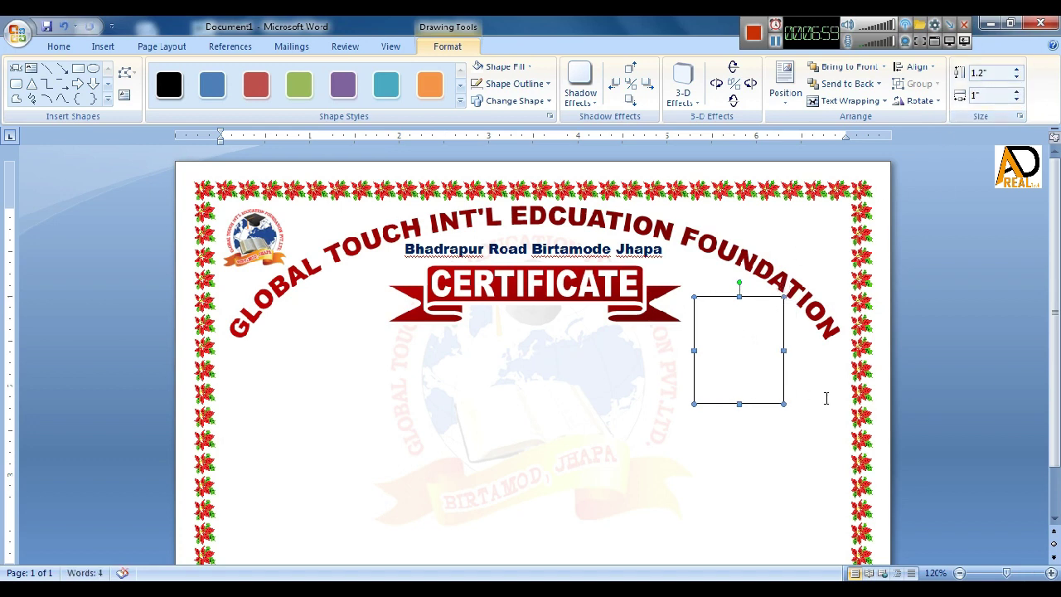
left_click(817, 407)
Step: Resize and nudge the rectangle into the top-right corner inside the flower border
scroll(796, 394, "down", 1)
left_click(752, 362)
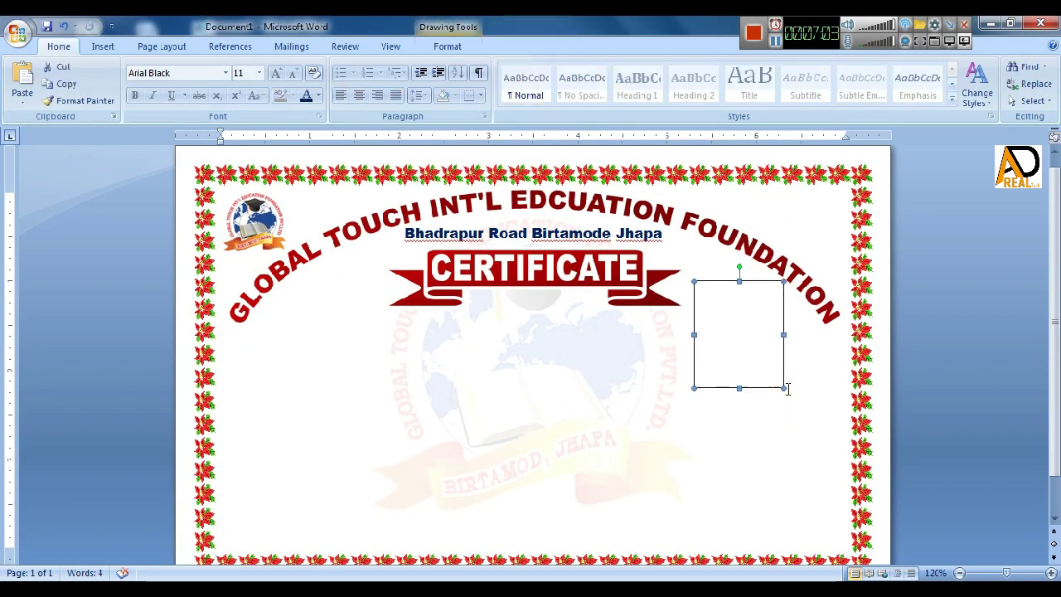
left_click_drag(776, 378, 763, 358)
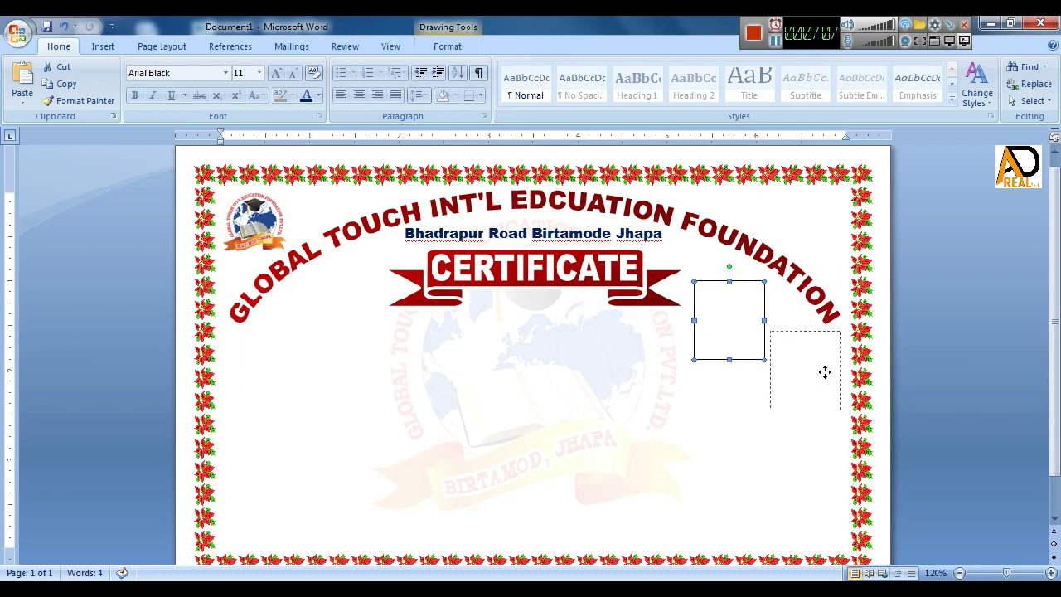
left_click_drag(831, 232, 831, 232)
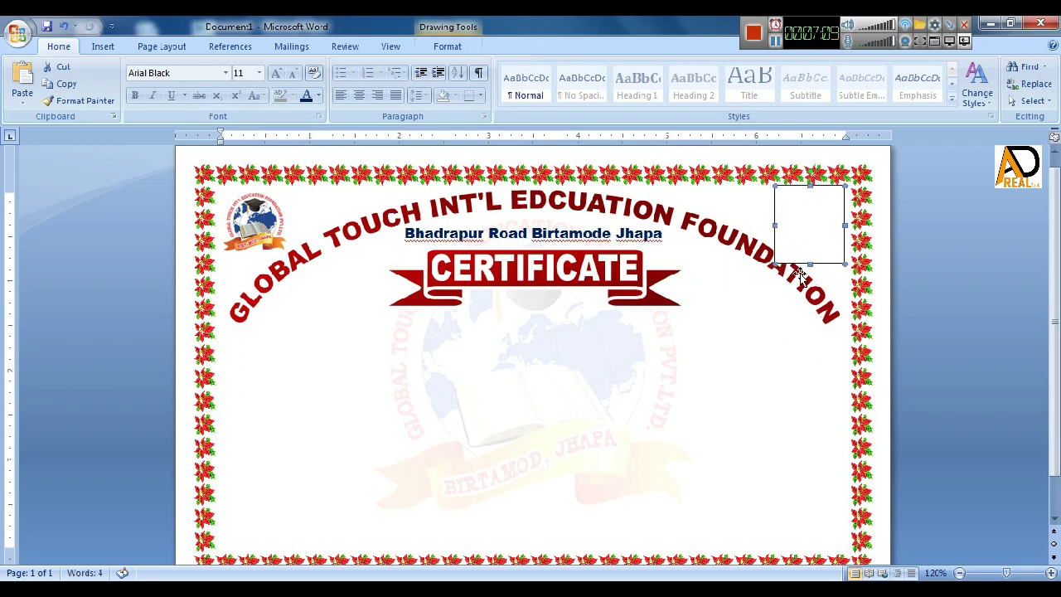
left_click_drag(776, 262, 783, 258)
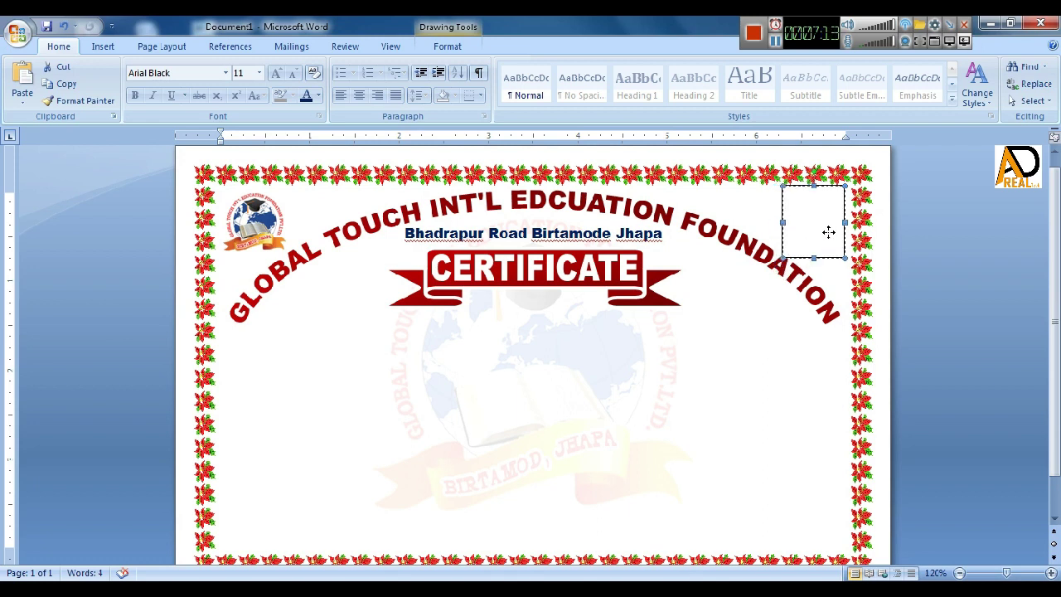
left_click_drag(828, 239, 840, 260)
key("Up")
key("Right")
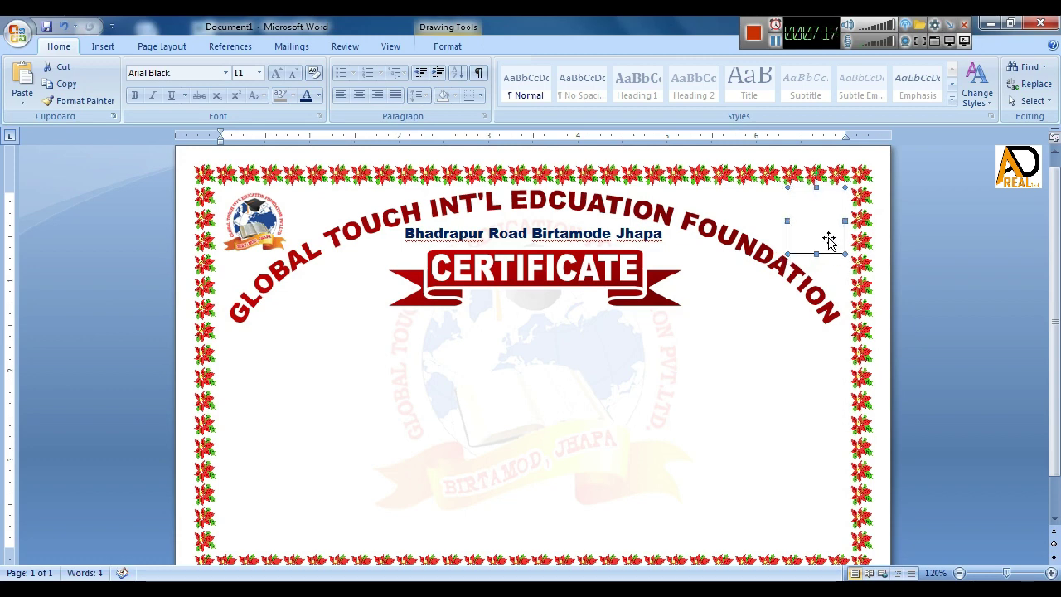
left_click(831, 282)
scroll(811, 378, "up", 1)
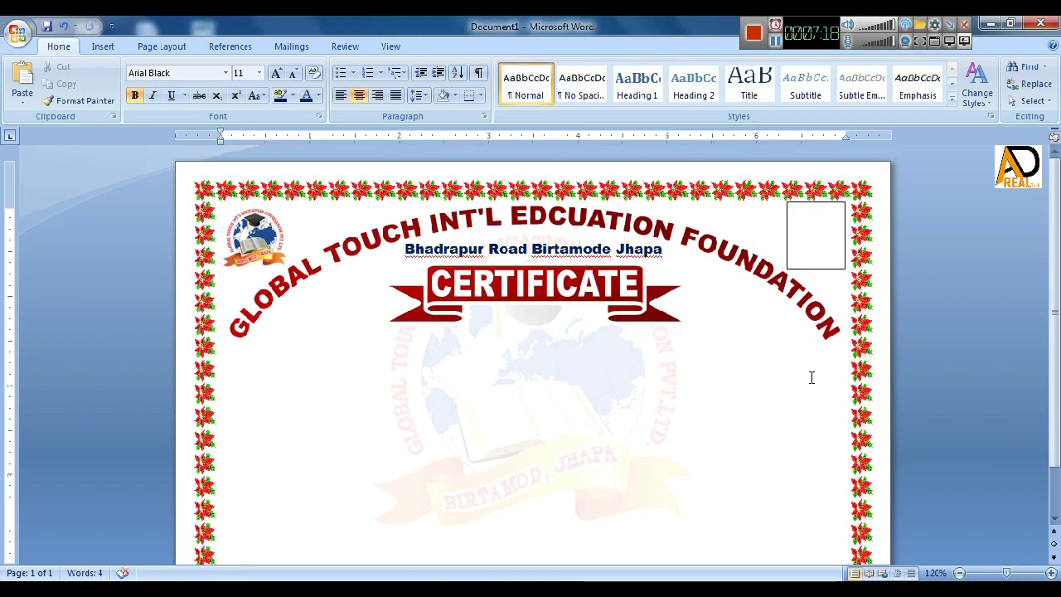
Step: Move the logo beside the left end of the CERTIFICATE banner
left_click(810, 250)
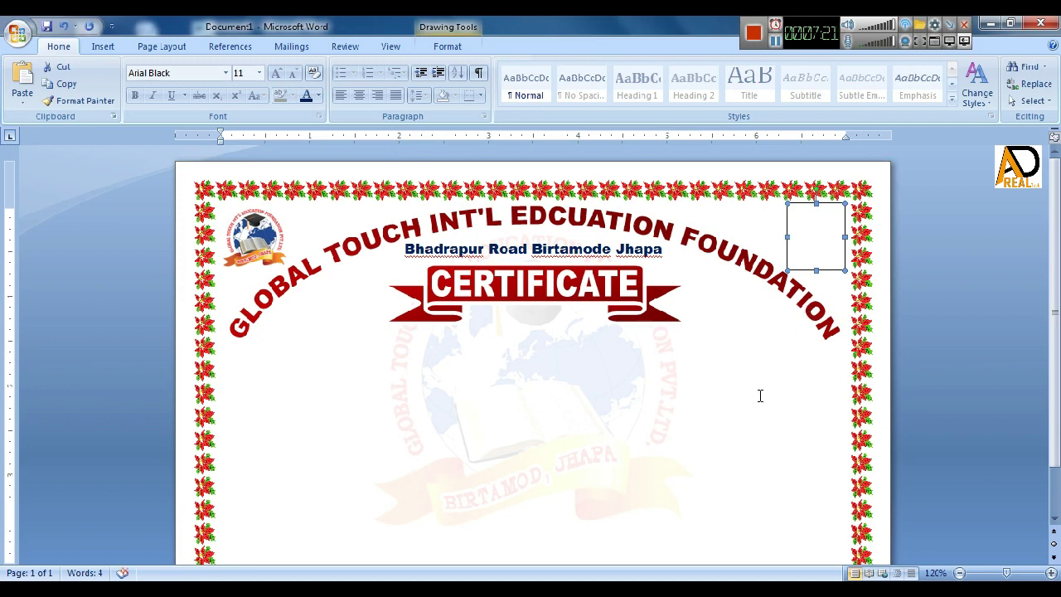
left_click(759, 399)
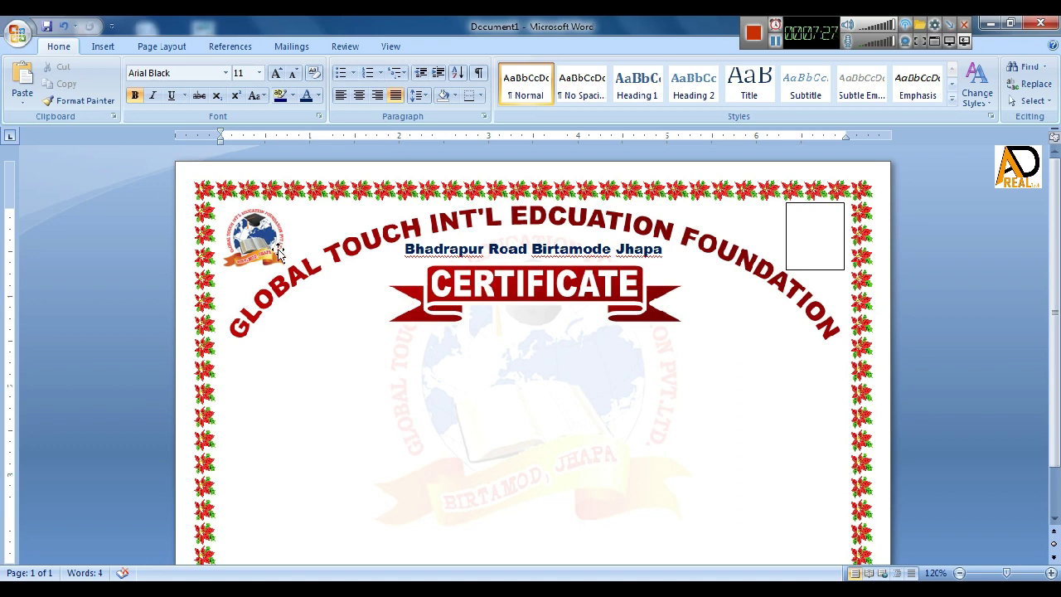
left_click_drag(258, 234, 350, 296)
Step: Settle the photo box beside the banner's right end, nudging it with arrow keys
mouse_move(802, 245)
left_mouse_down()
mouse_move(739, 317)
mouse_move(714, 323)
left_mouse_up()
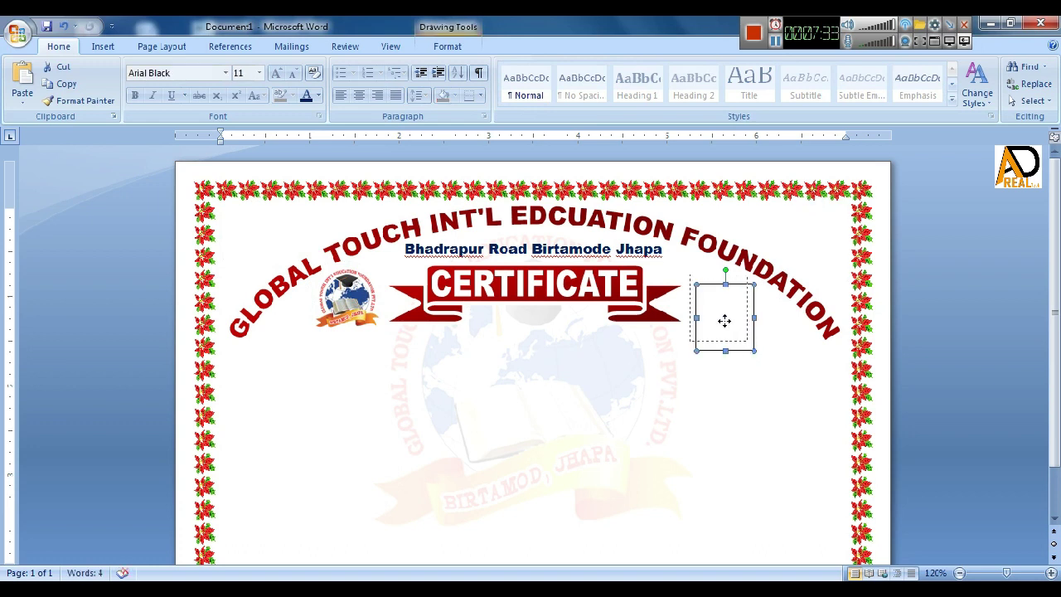
key("Up")
key("Left")
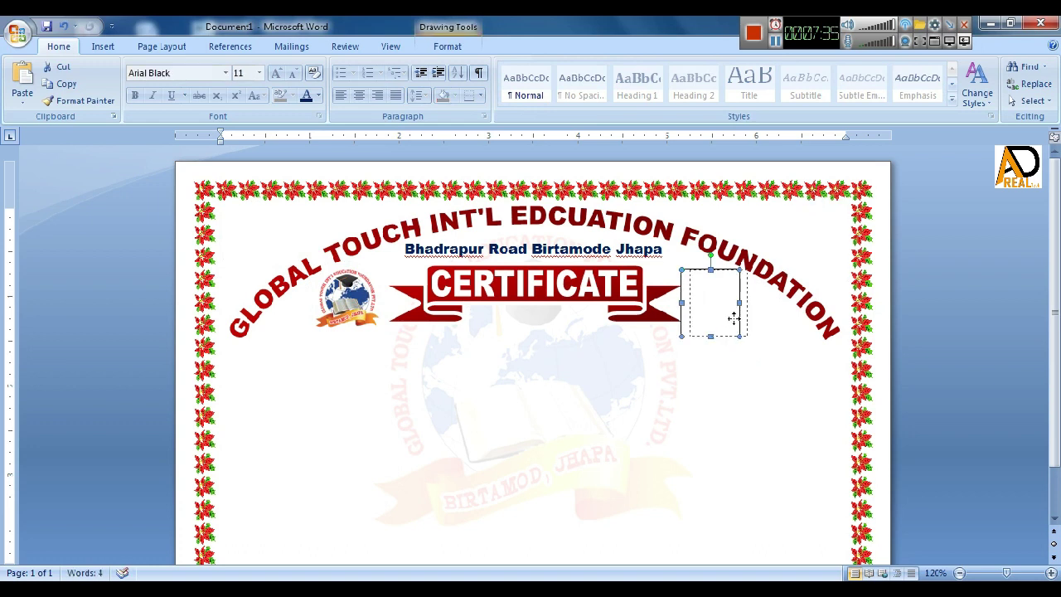
mouse_move(734, 318)
left_mouse_down()
mouse_move(756, 344)
mouse_move(746, 349)
left_mouse_up()
left_click(773, 384)
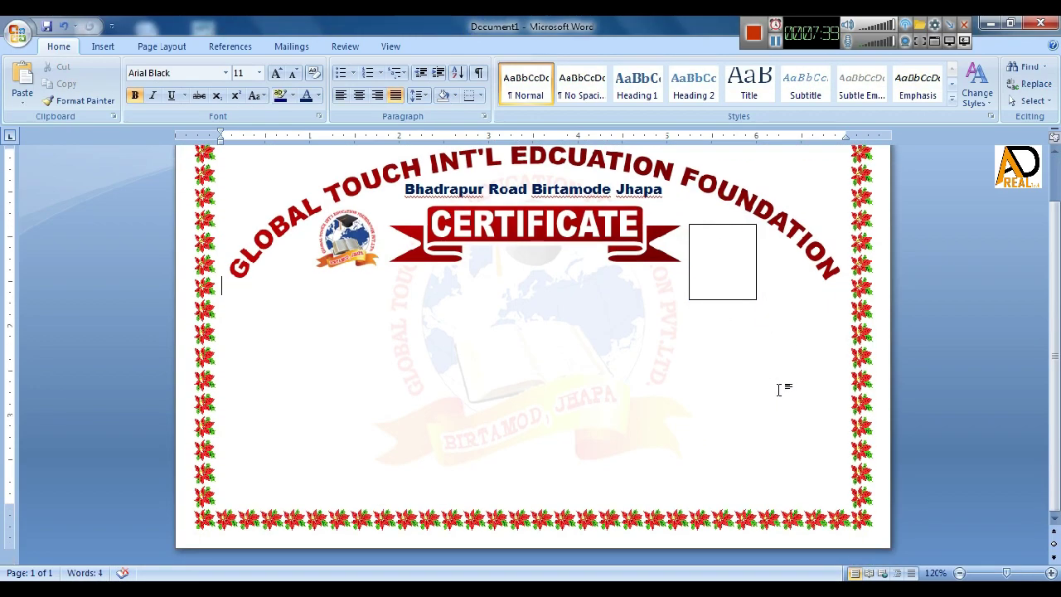
Step: Add the word 'Photo' as text inside the empty photo box
left_click(715, 303)
right_click(716, 305)
left_click(508, 273)
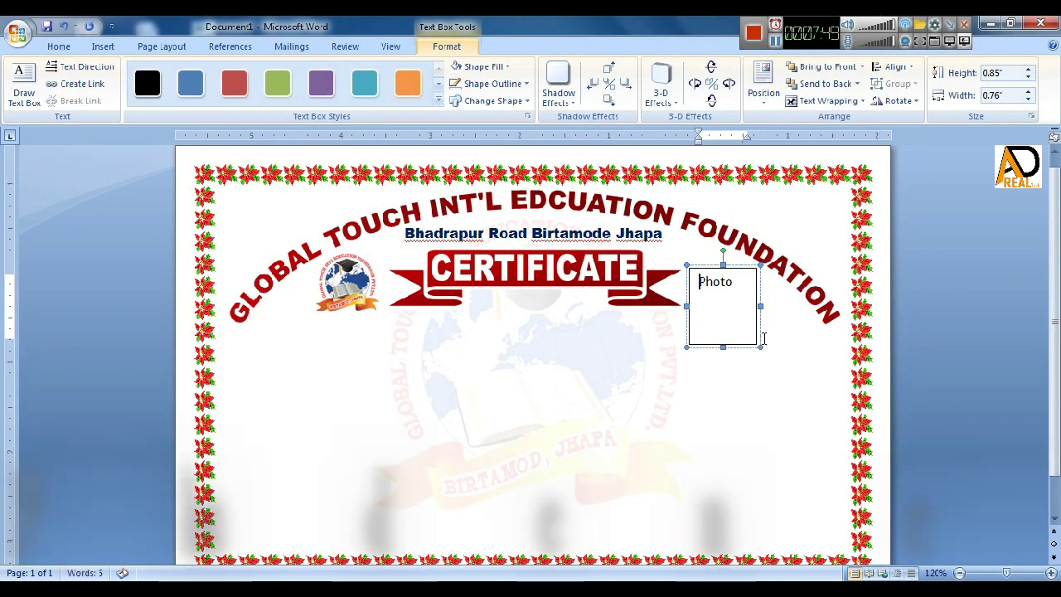
left_click(743, 315)
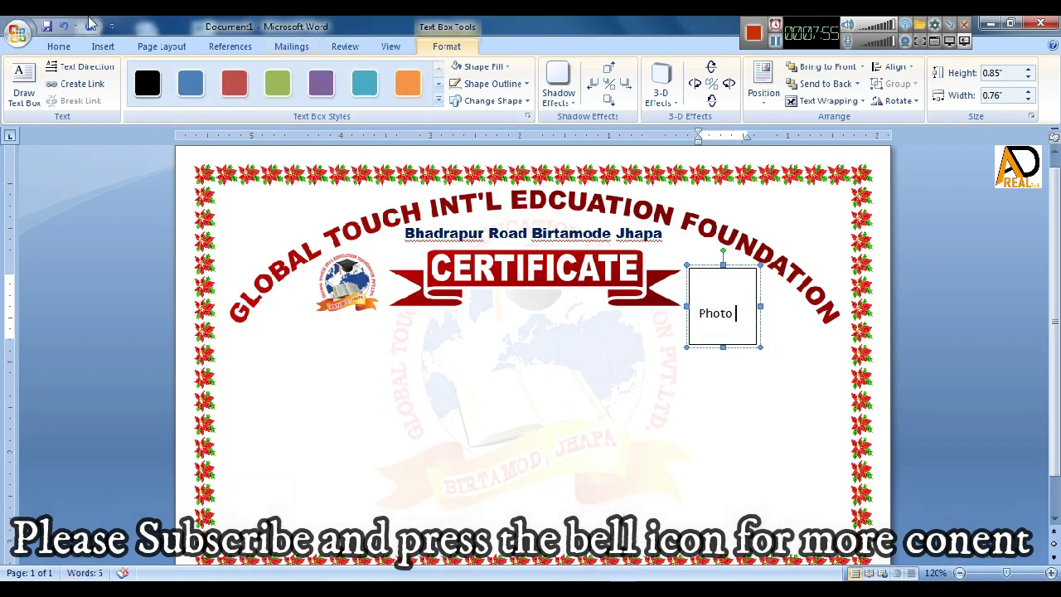
Step: Give 'Photo' single line spacing and space before the paragraph to push it lower
left_click(56, 46)
left_click(420, 95)
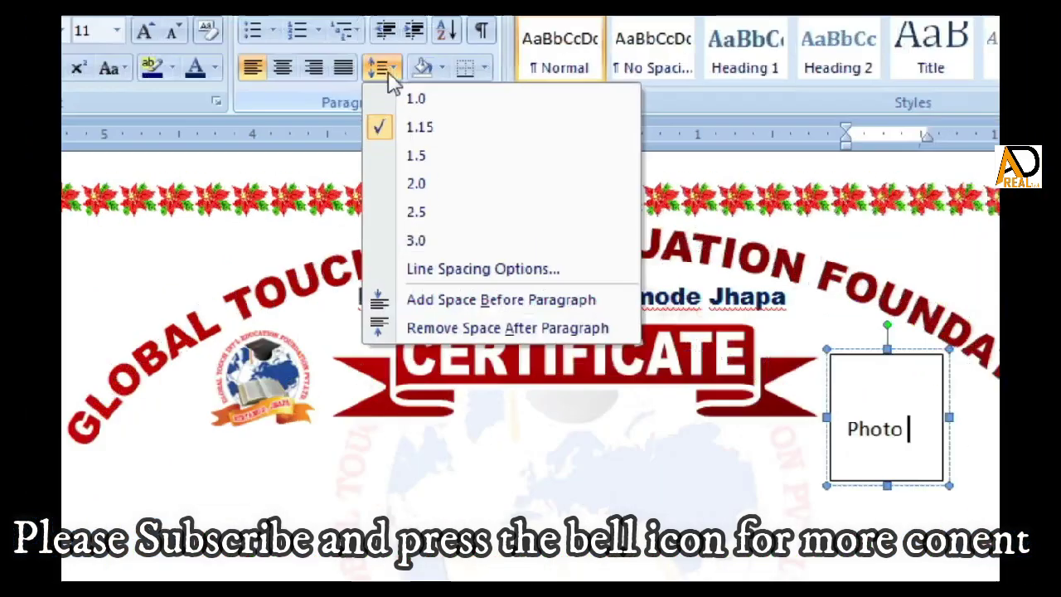
left_click(439, 111)
triple_click(738, 313)
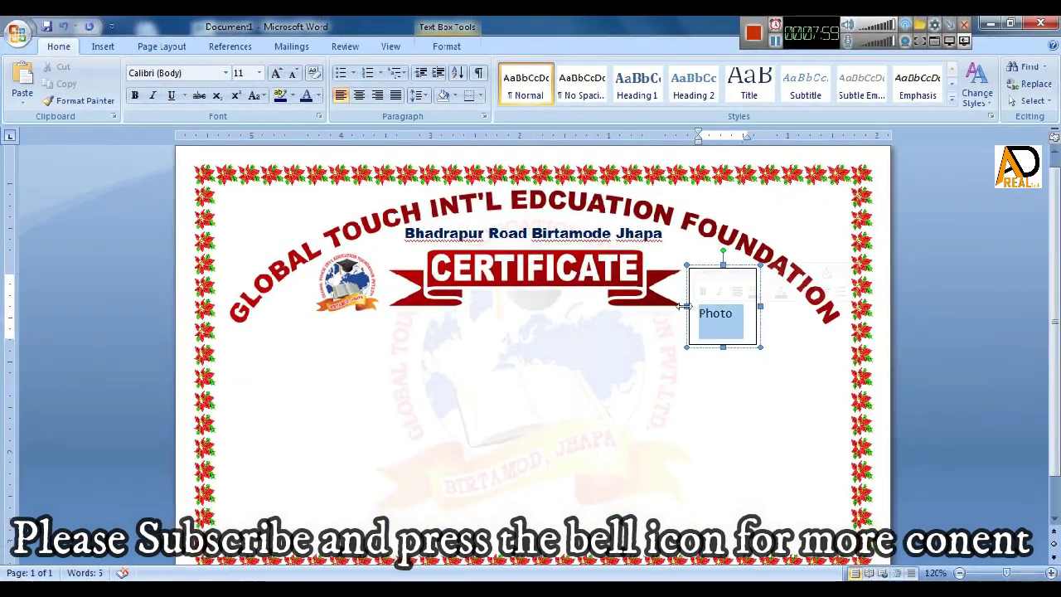
left_click(420, 97)
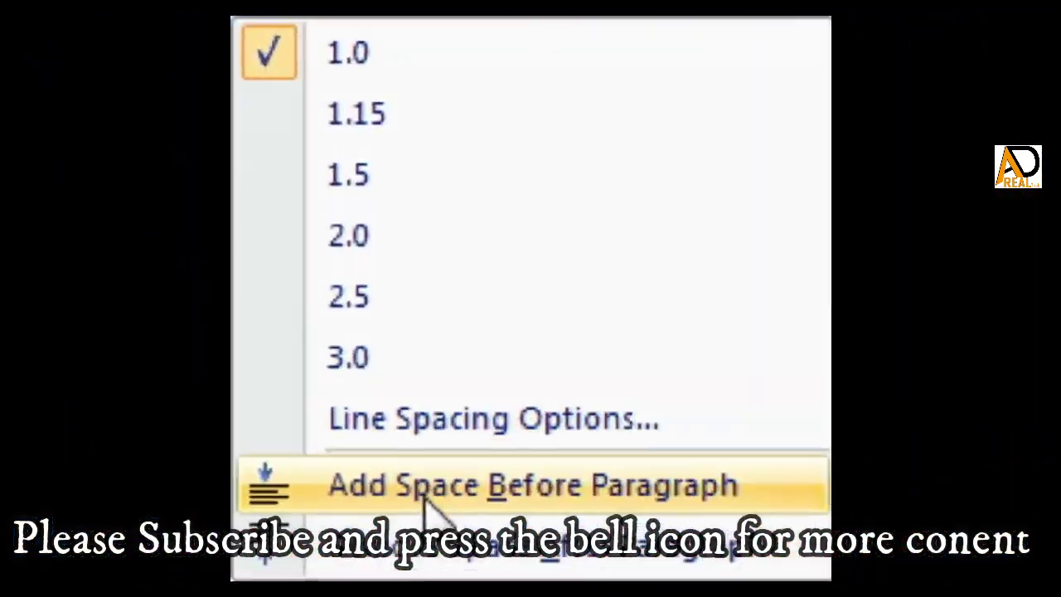
left_click(452, 258)
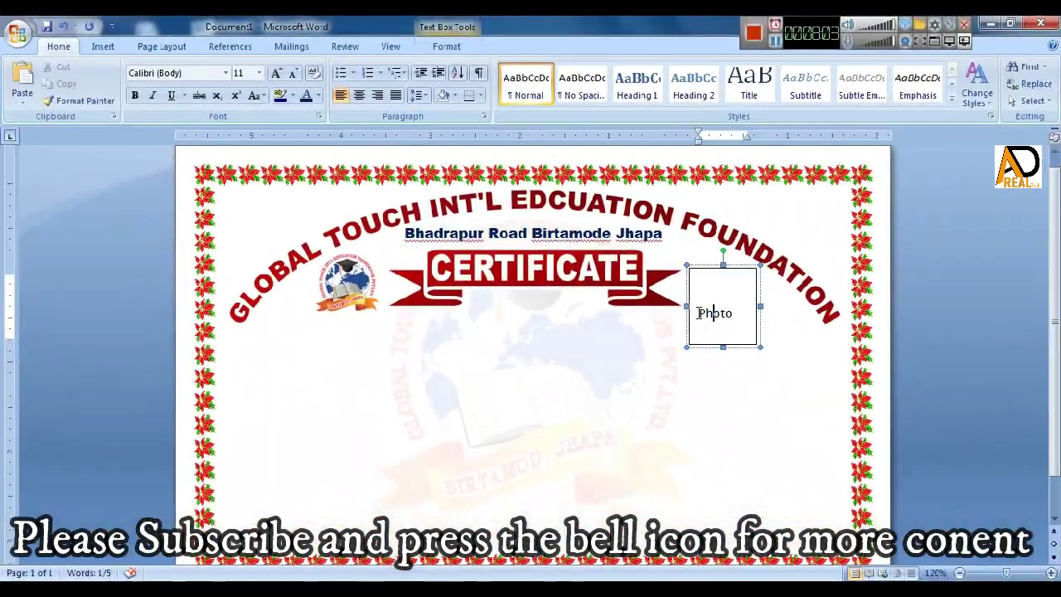
left_click(687, 406)
scroll(554, 423, "down", 1)
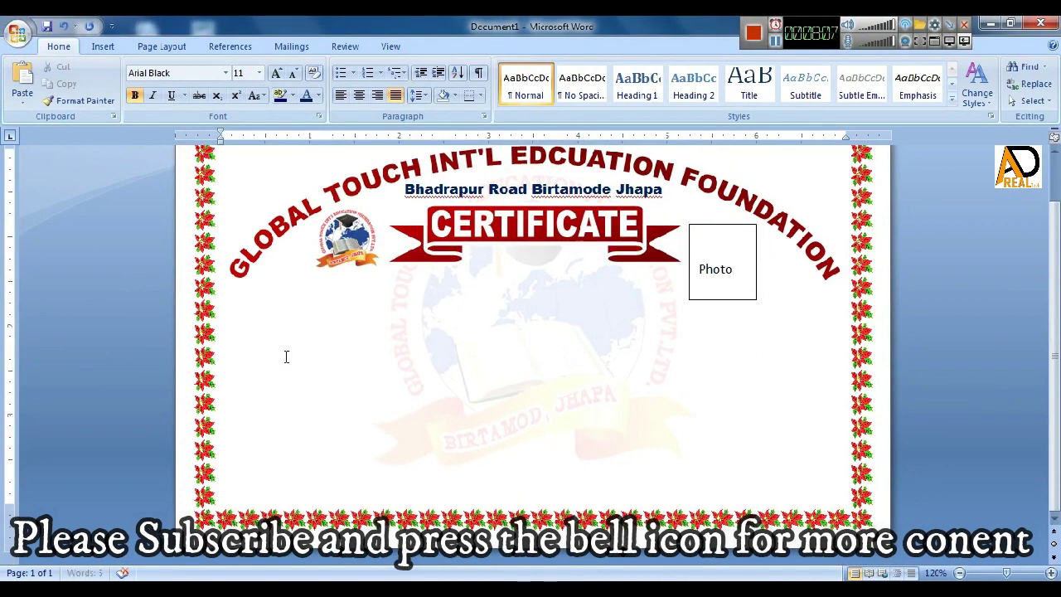
Step: Paste the certificate body text, add a blank line above it and indent its first line
key("ctrl+v")
key("ctrl+Home")
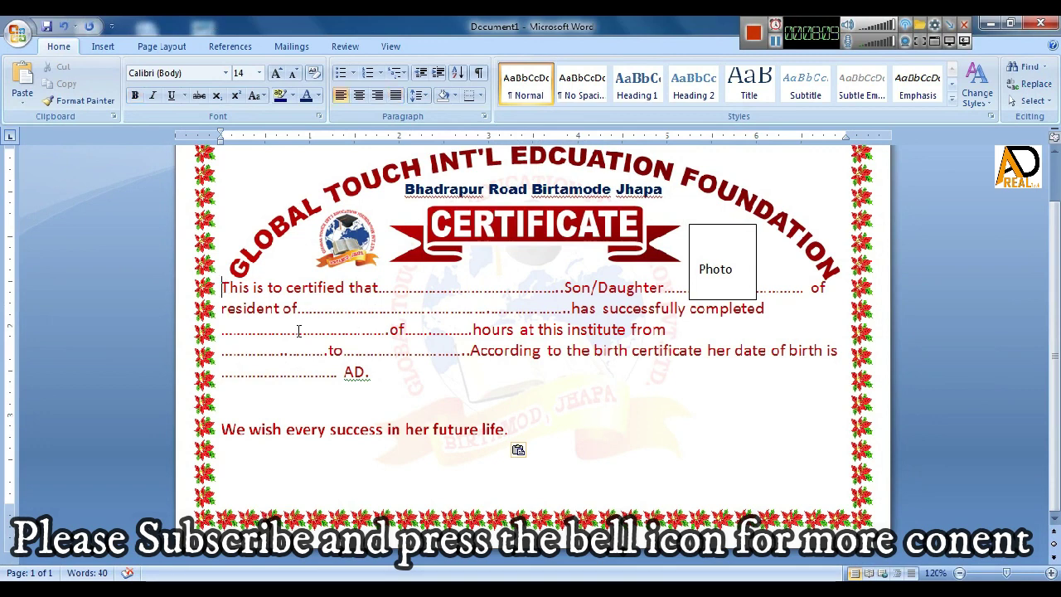
key("Return")
key("Return")
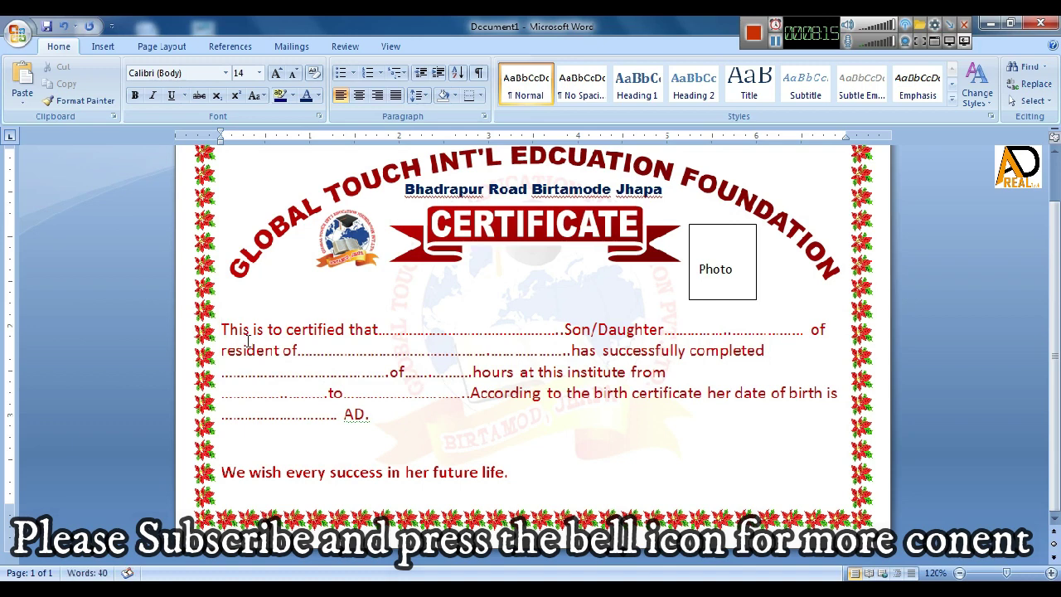
key("Tab")
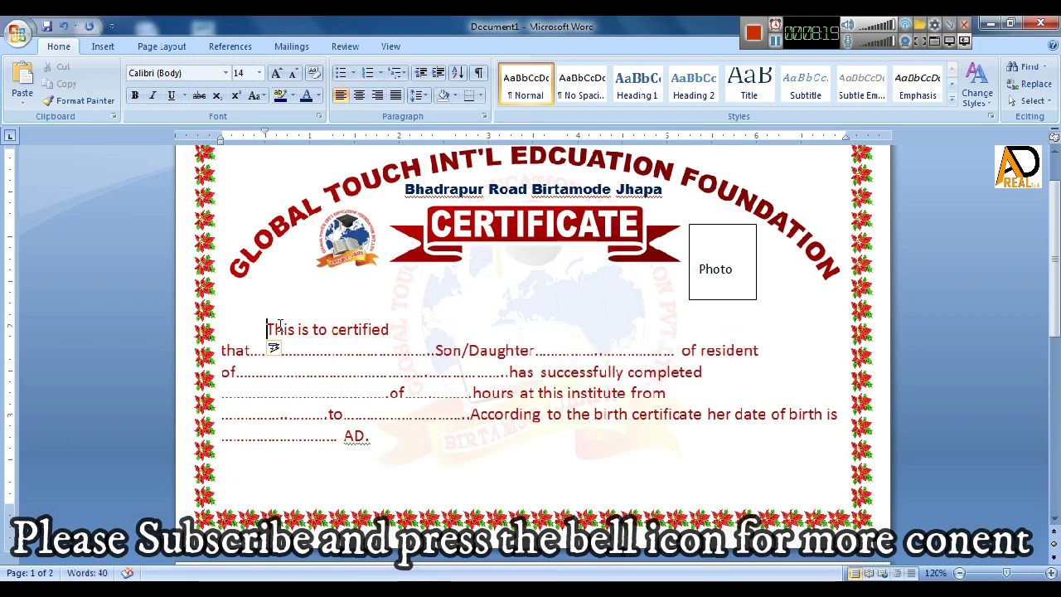
Step: Shrink the certificate text through to the document end to 13 pt
key("ctrl+a")
key("Down")
key("ctrl+shift+End")
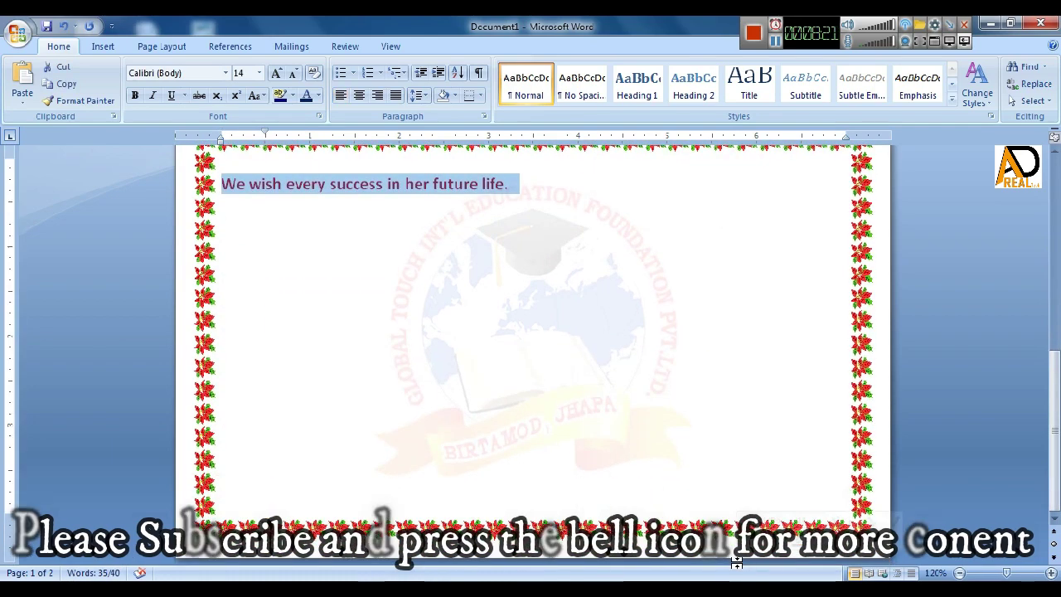
scroll(722, 552, "up", 3)
scroll(722, 551, "up", 3)
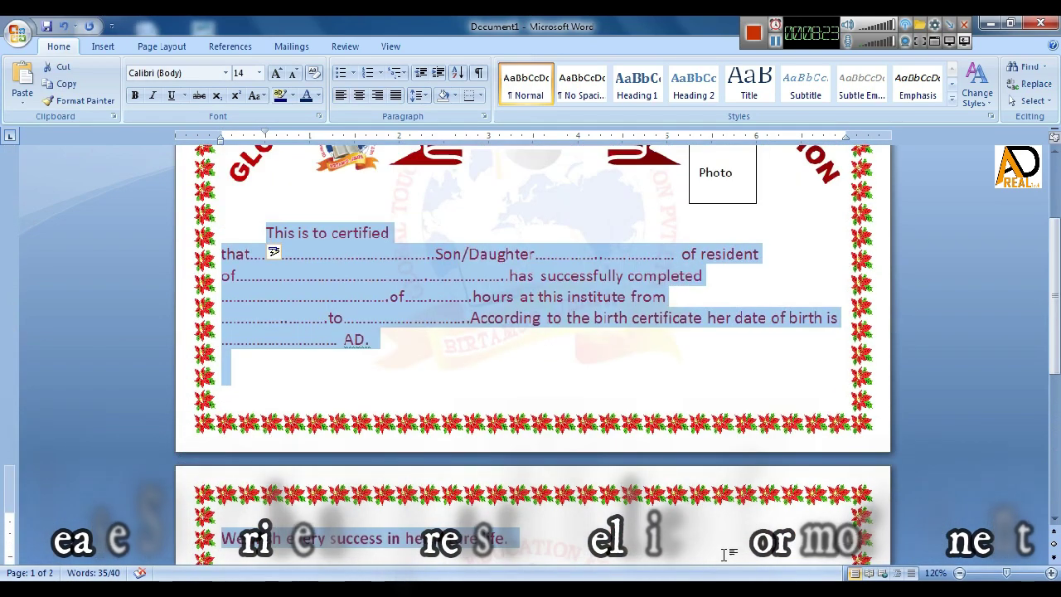
key("ctrl+bracketleft")
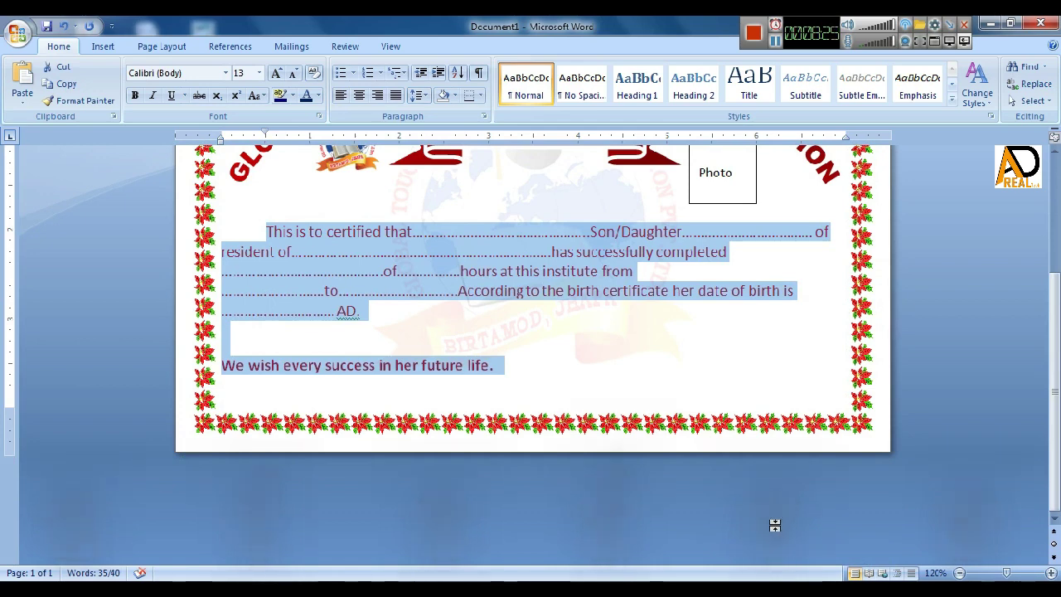
left_click(477, 366)
Step: Remove the empty line above the closing wish and ignore the spelling flag on AD
key("BackSpace")
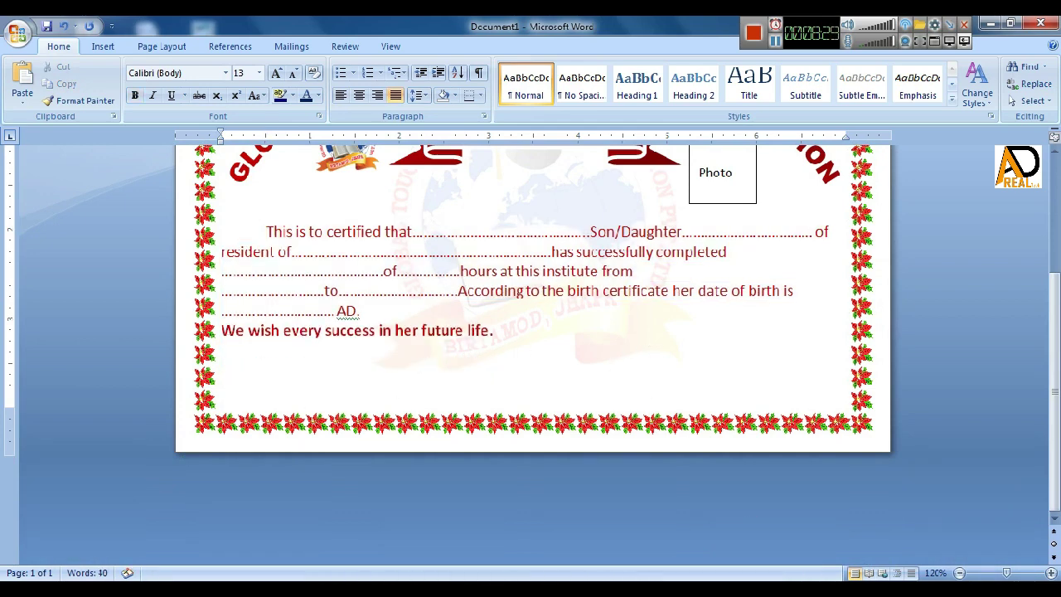
left_click(364, 314)
left_click(420, 95)
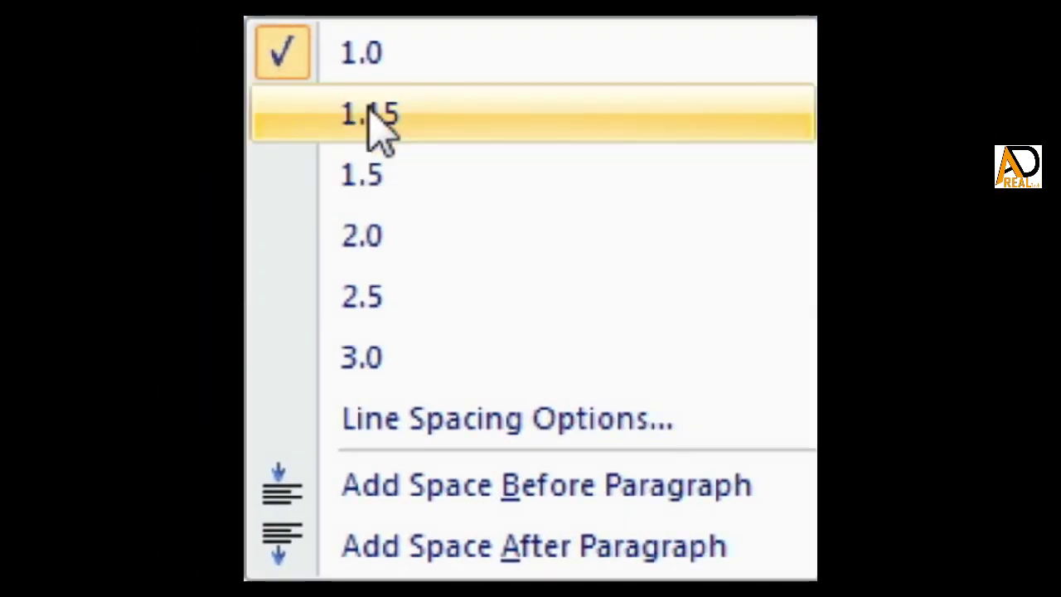
left_click(377, 116)
left_click(355, 329)
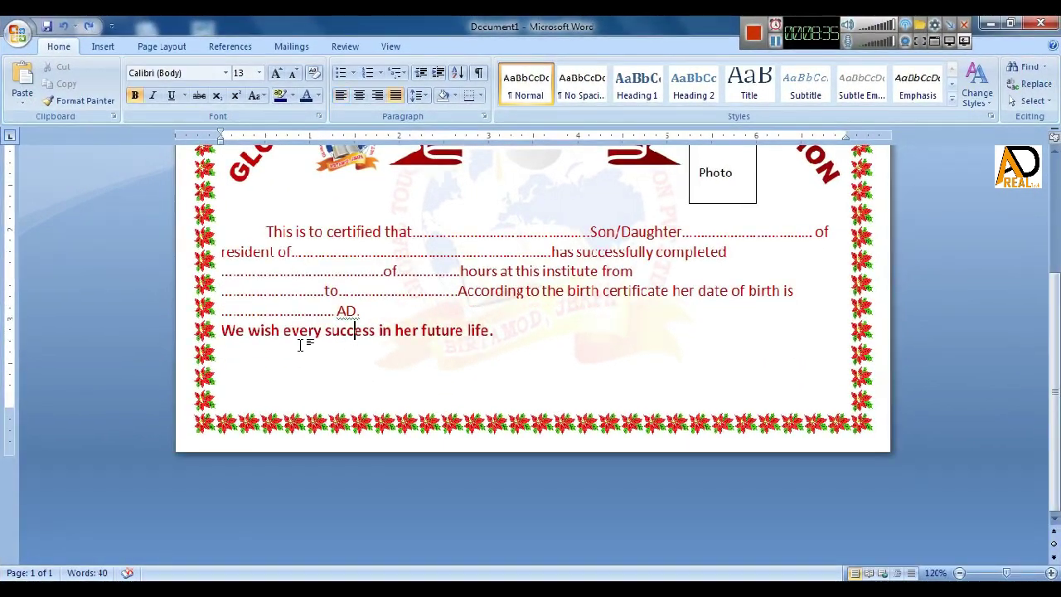
right_click(348, 313)
left_click(400, 342)
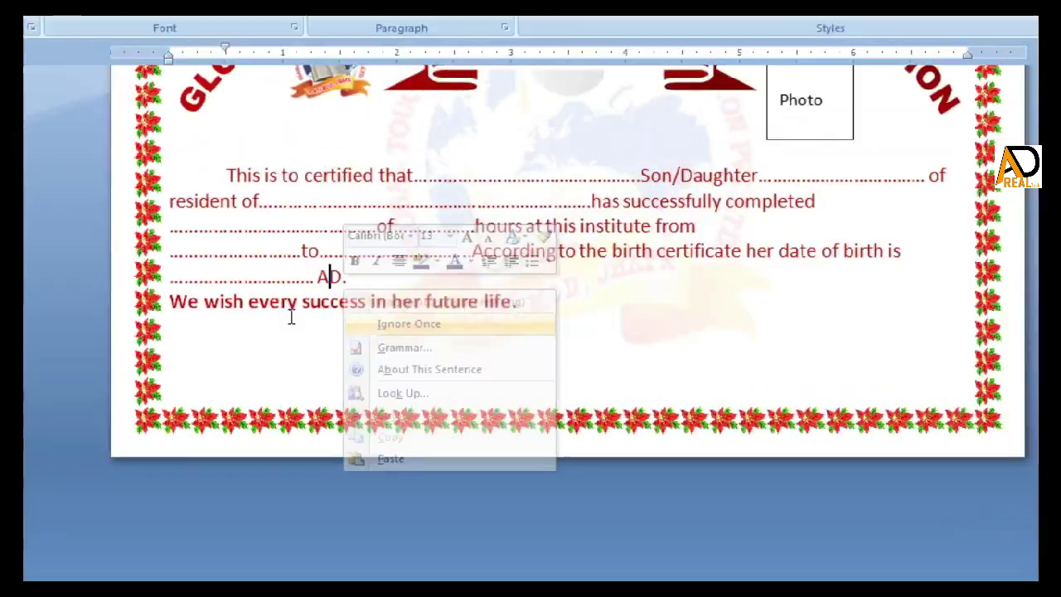
Step: Set the closing wish line to 12 pt
left_click_drag(223, 330, 489, 331)
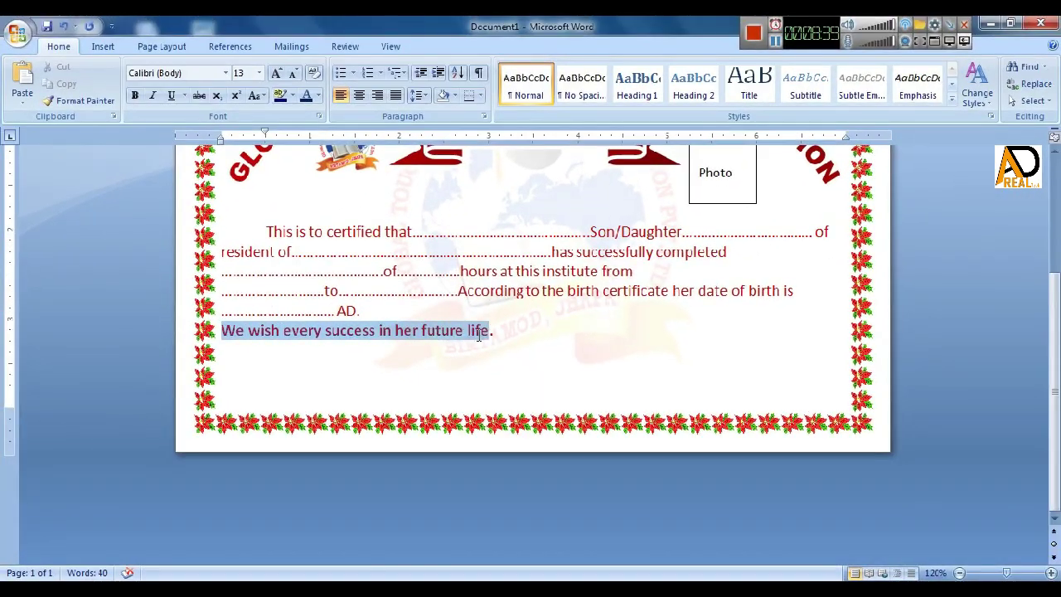
left_click(292, 72)
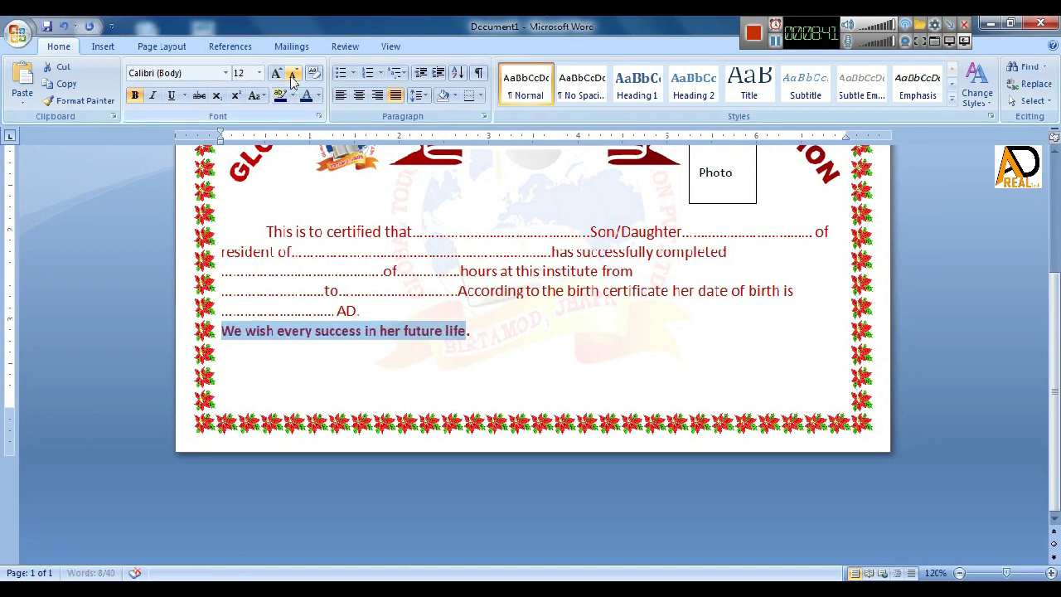
left_click(507, 335)
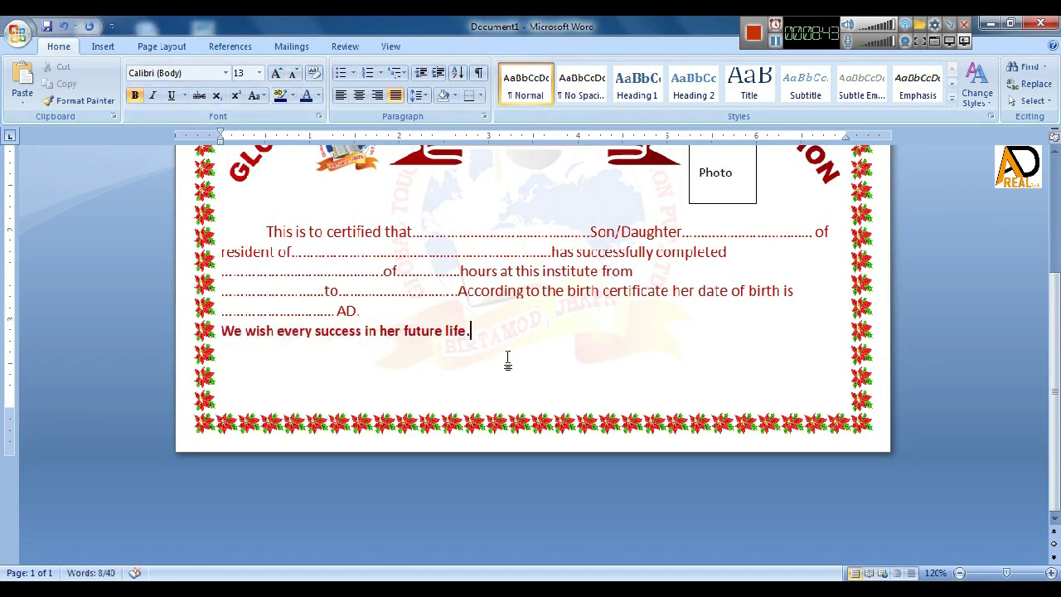
scroll(506, 365, "up", 3)
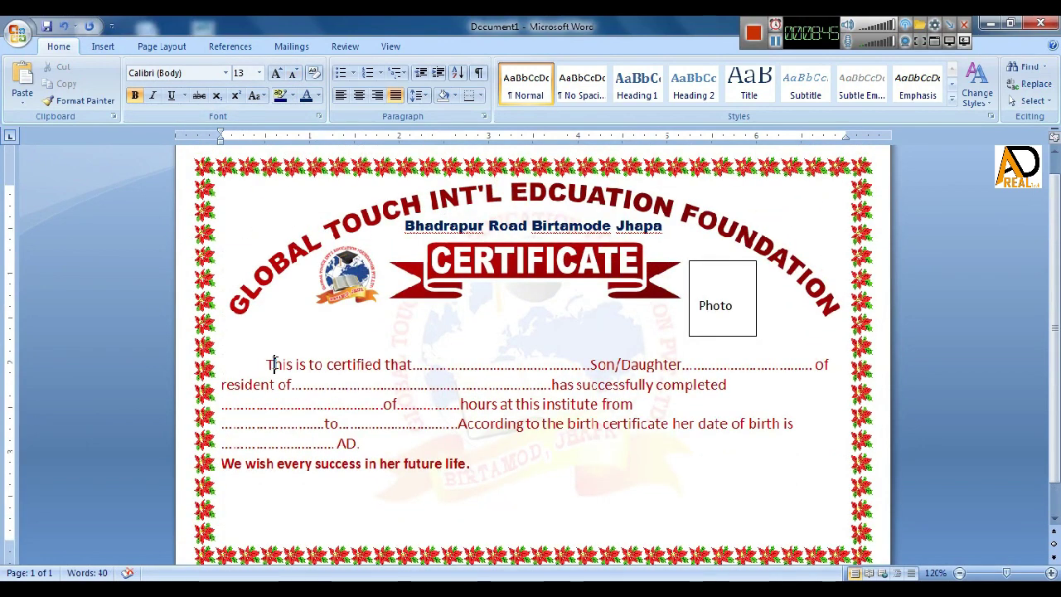
Step: Make the certificate body paragraph the Automatic black font colour
left_click_drag(267, 365, 360, 444)
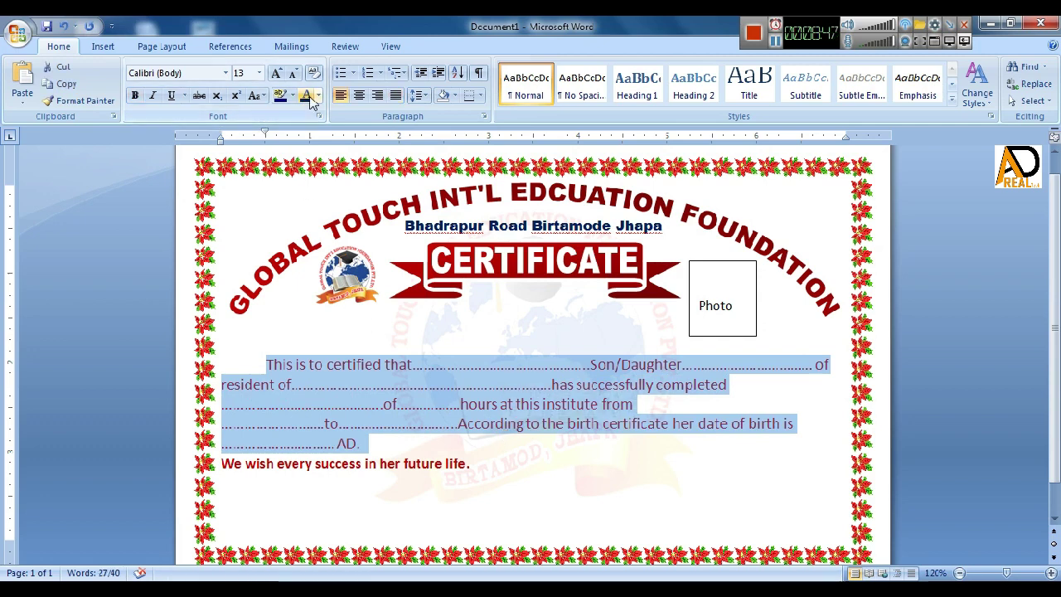
left_click(469, 464)
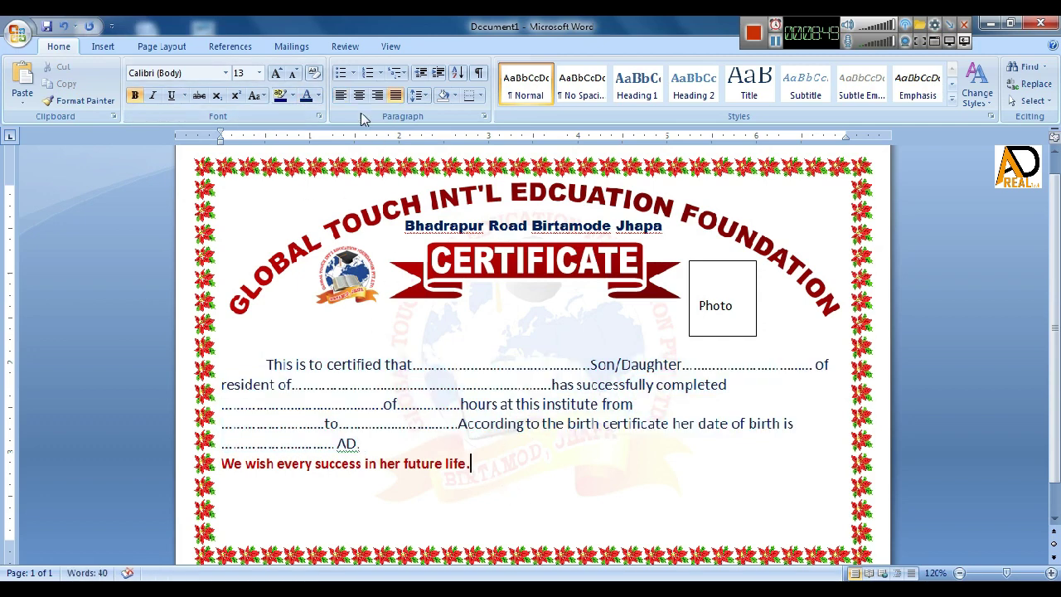
left_click_drag(266, 364, 360, 443)
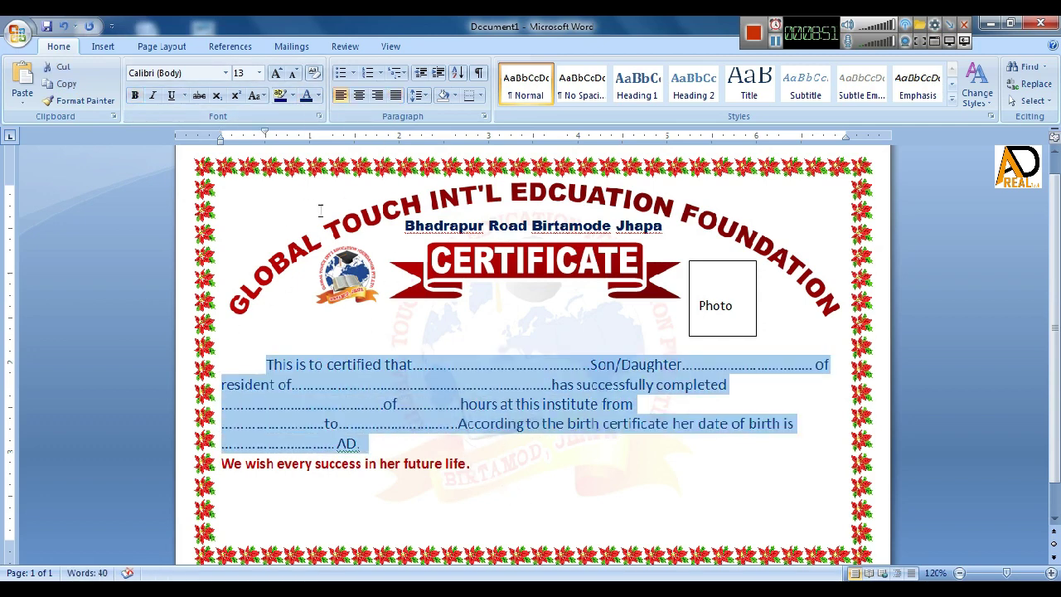
left_click(318, 95)
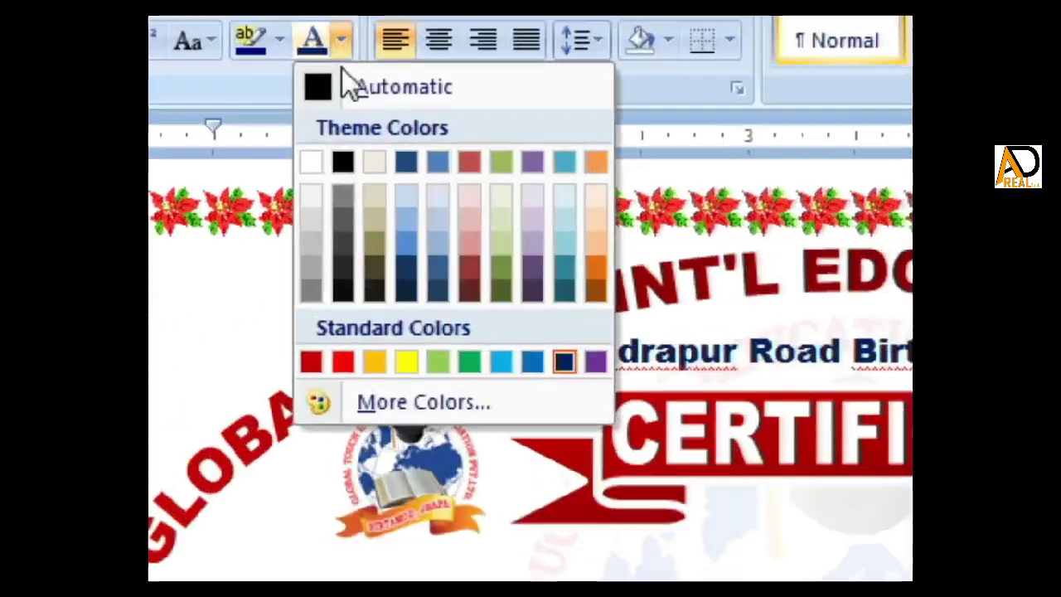
left_click(348, 86)
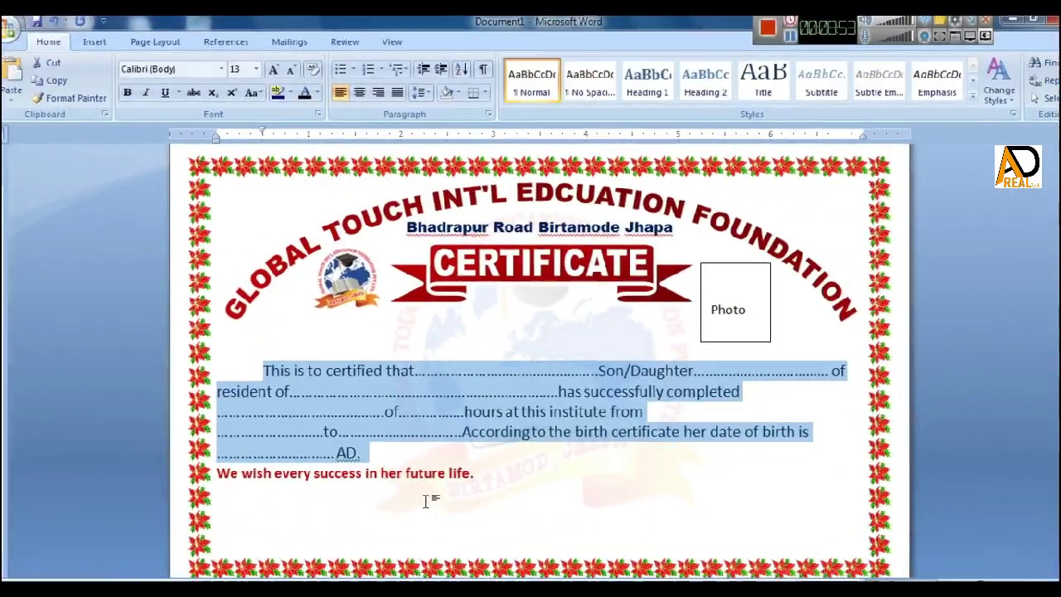
left_click(457, 486)
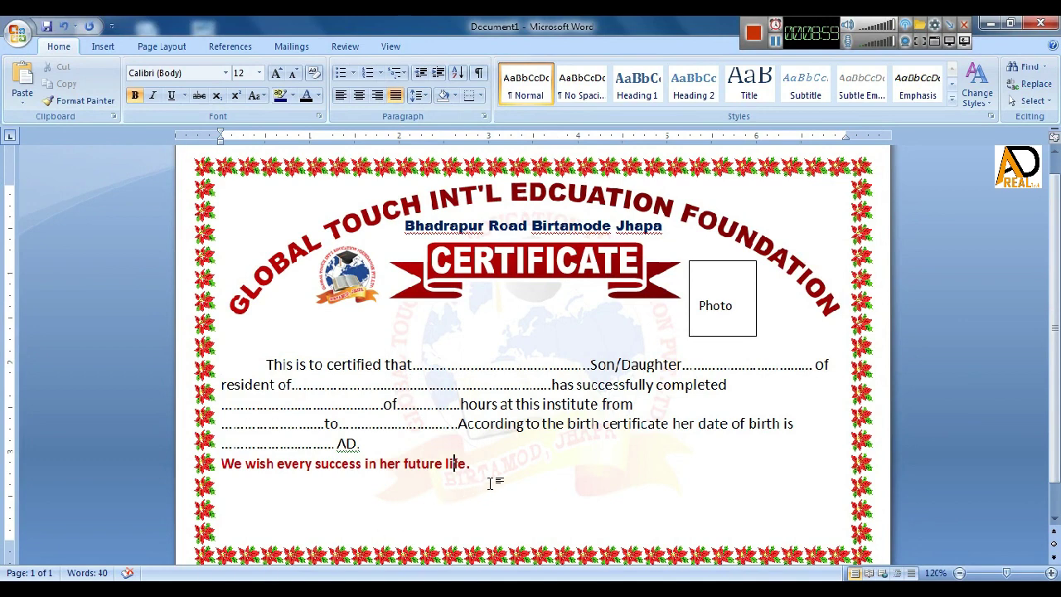
Step: Colour the closing sentence dark red and start a new line below it
scroll(489, 482, "down", 1)
left_click(487, 430)
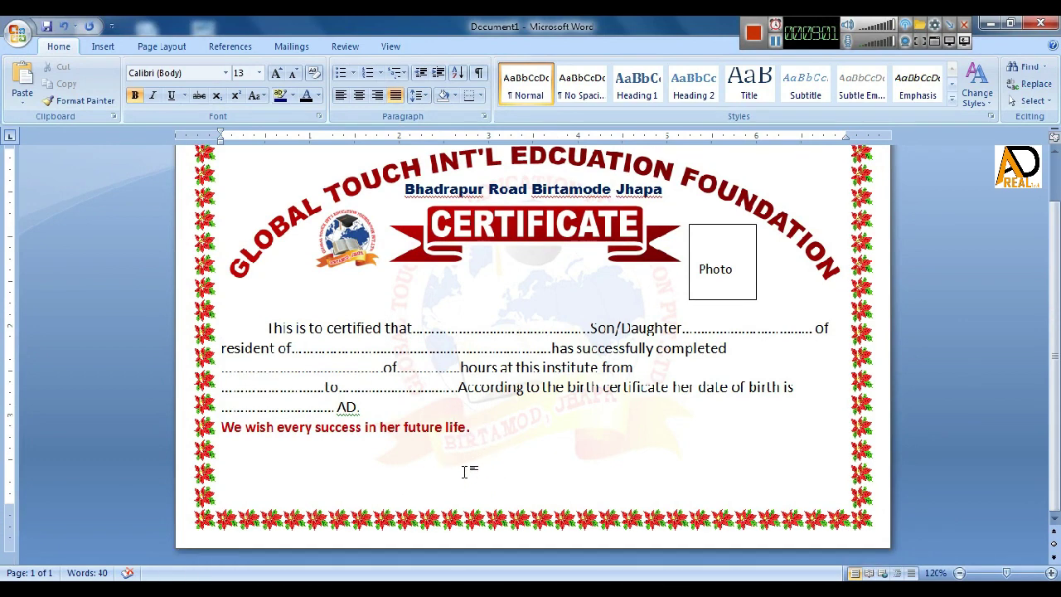
scroll(464, 472, "up", 2)
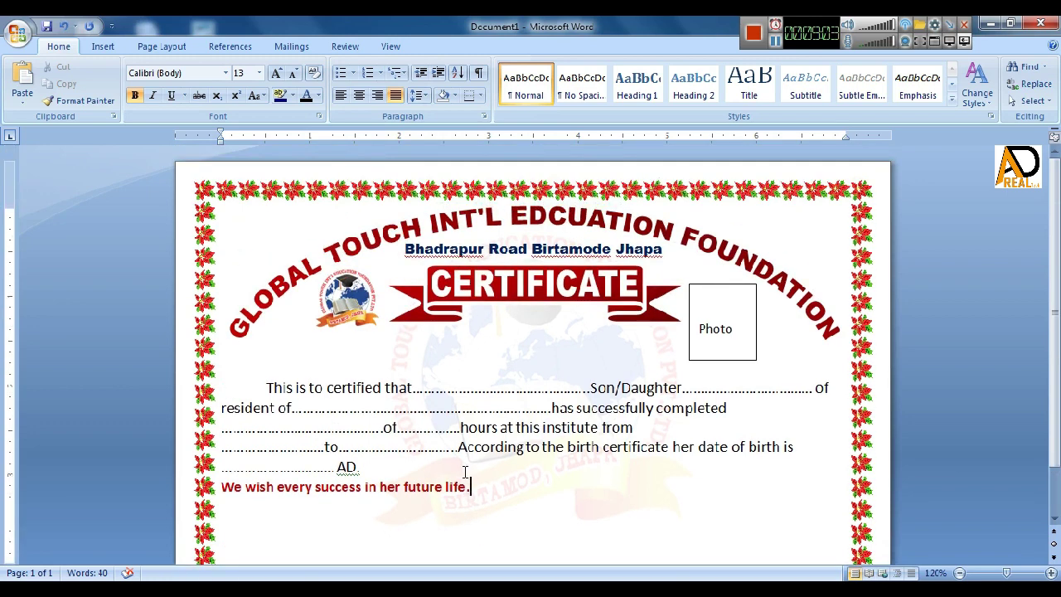
scroll(464, 471, "down", 1)
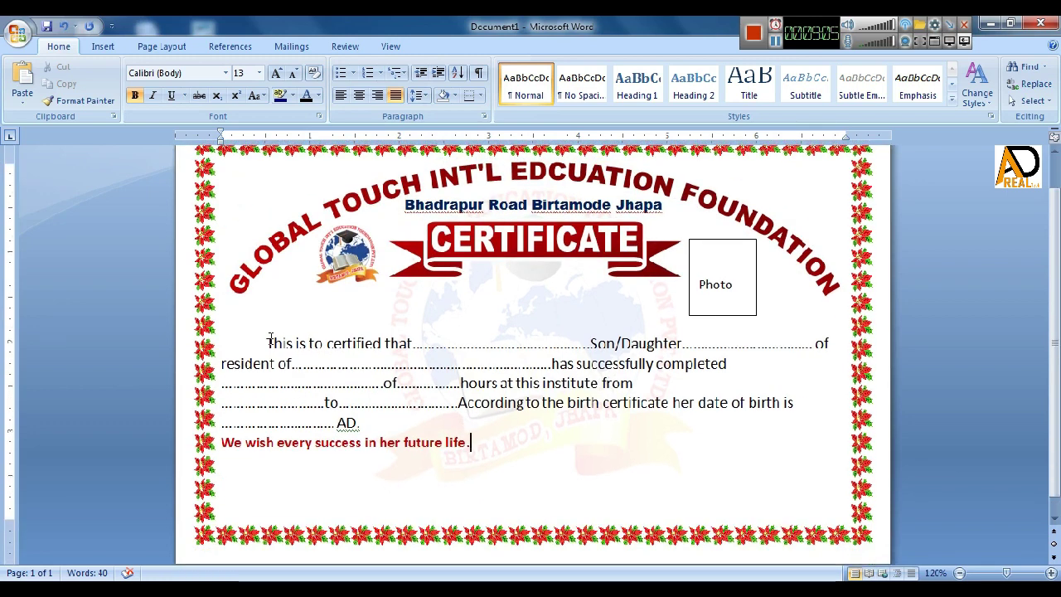
left_click_drag(267, 342, 368, 425)
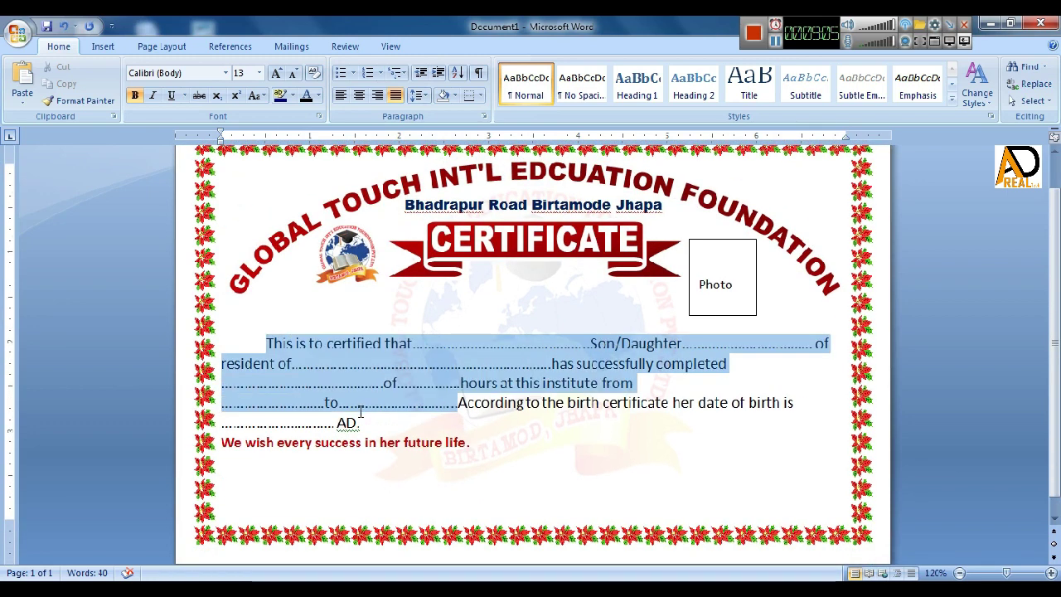
left_click(318, 95)
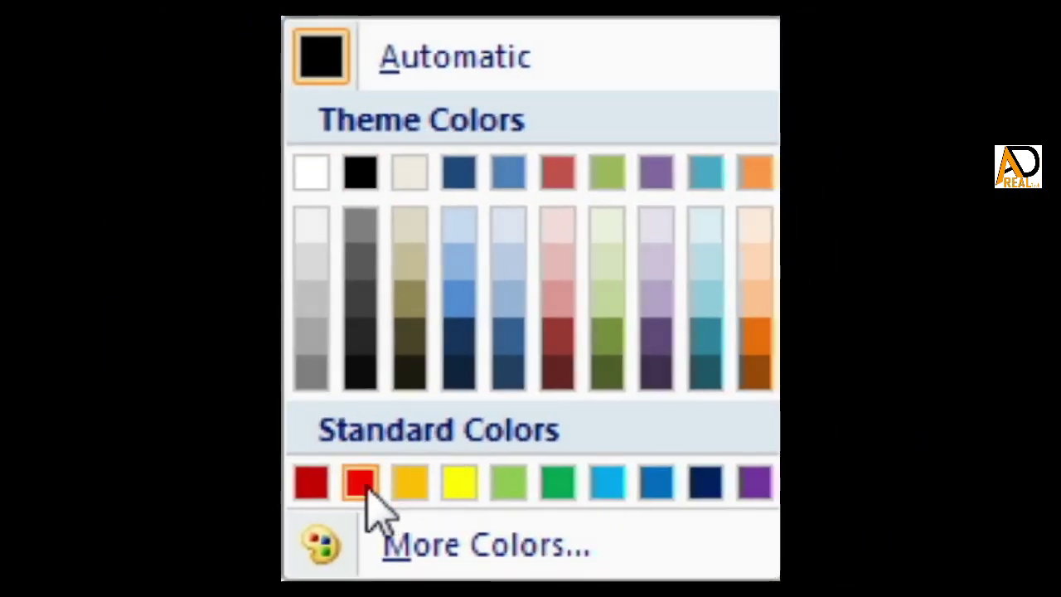
left_click(313, 485)
left_click(511, 461)
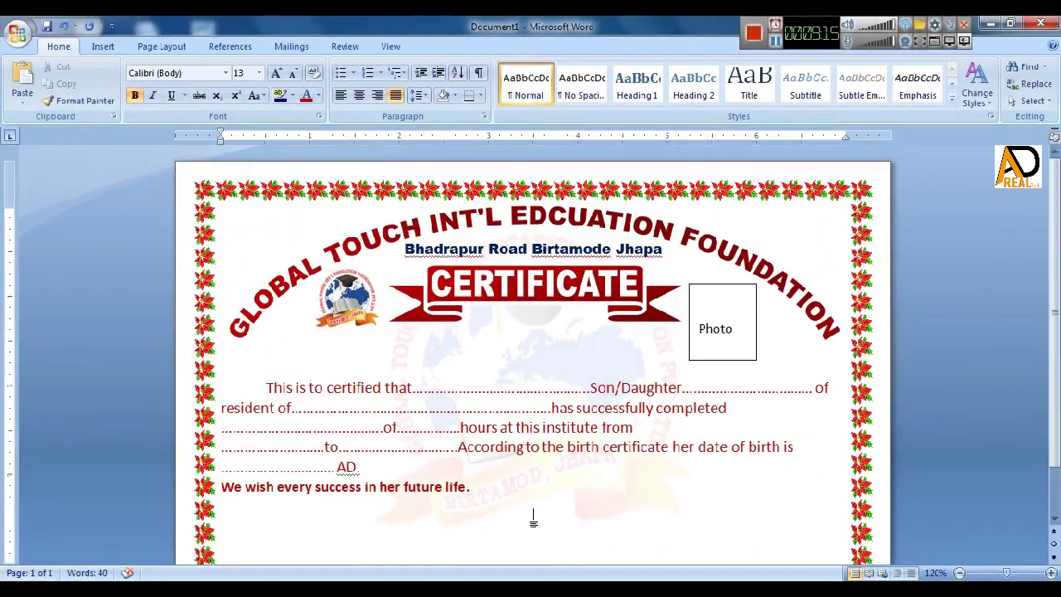
scroll(533, 518, "down", 1)
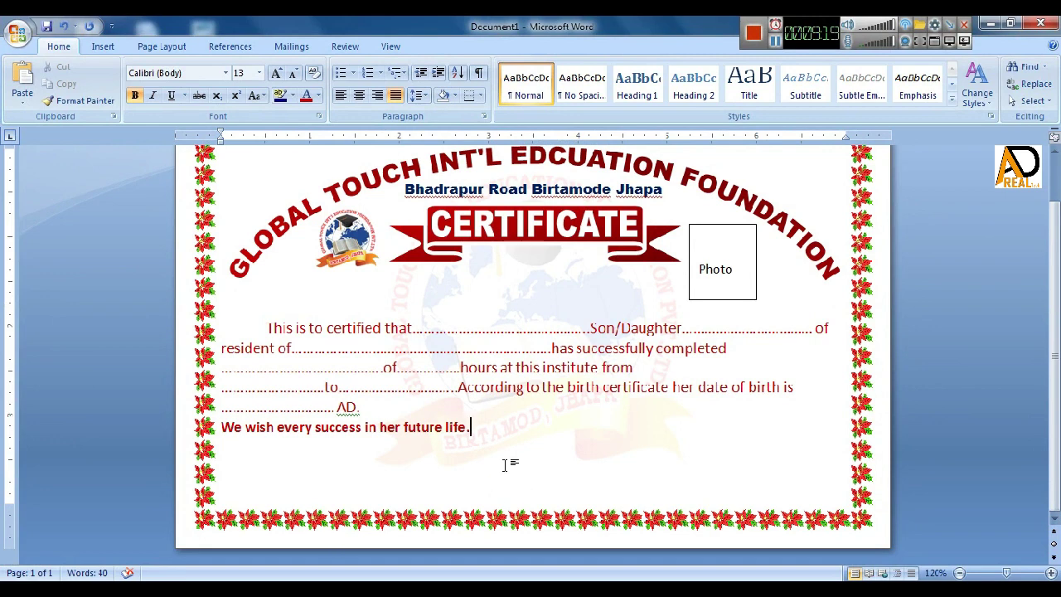
key("Return")
key("Return")
key("Return")
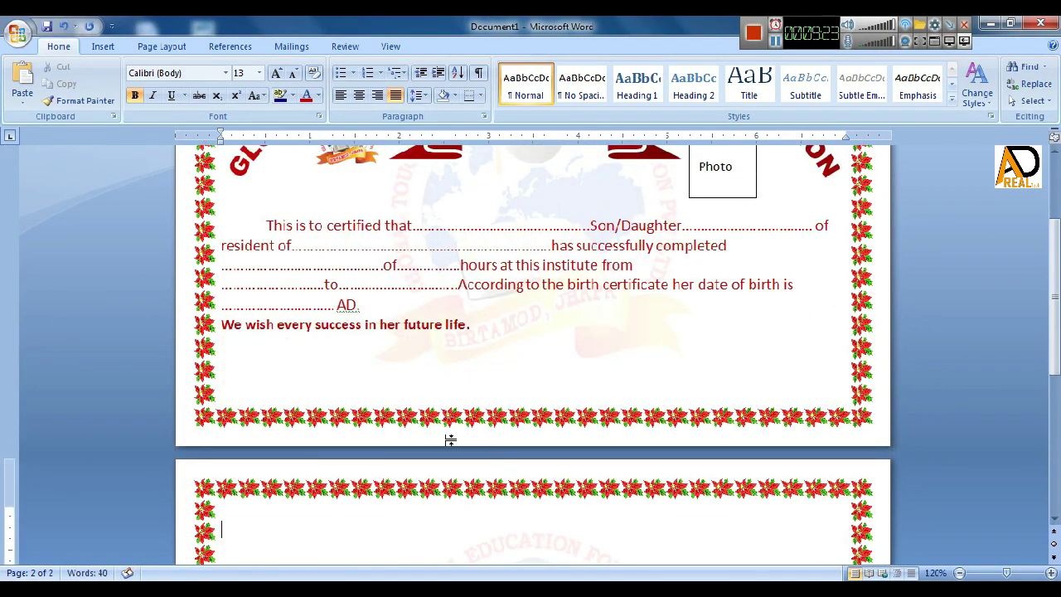
Step: Lower the bottom margin and delete the unwanted second page
key("BackSpace")
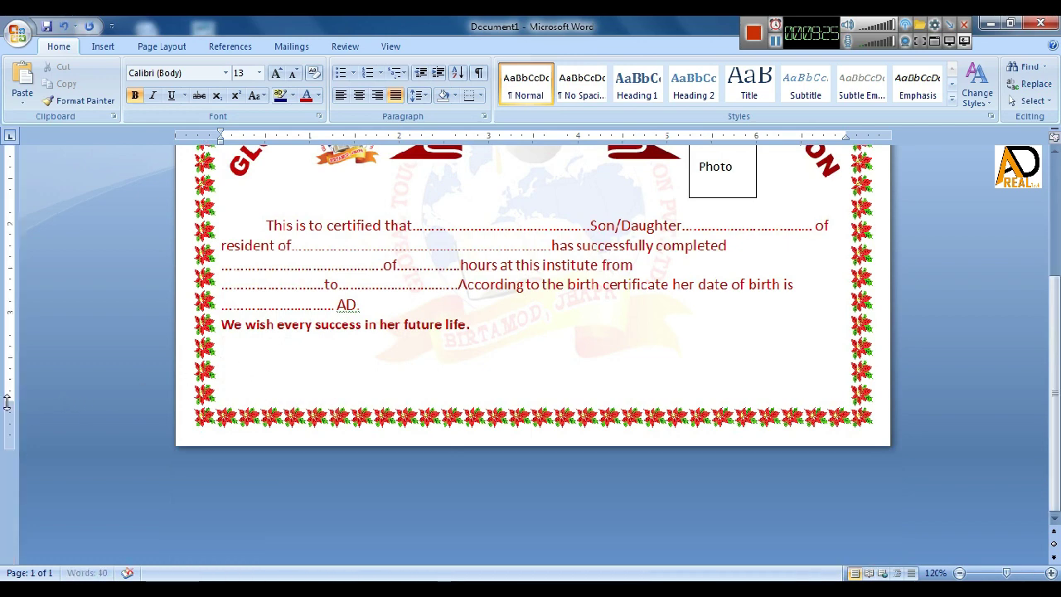
left_click_drag(7, 404, 11, 423)
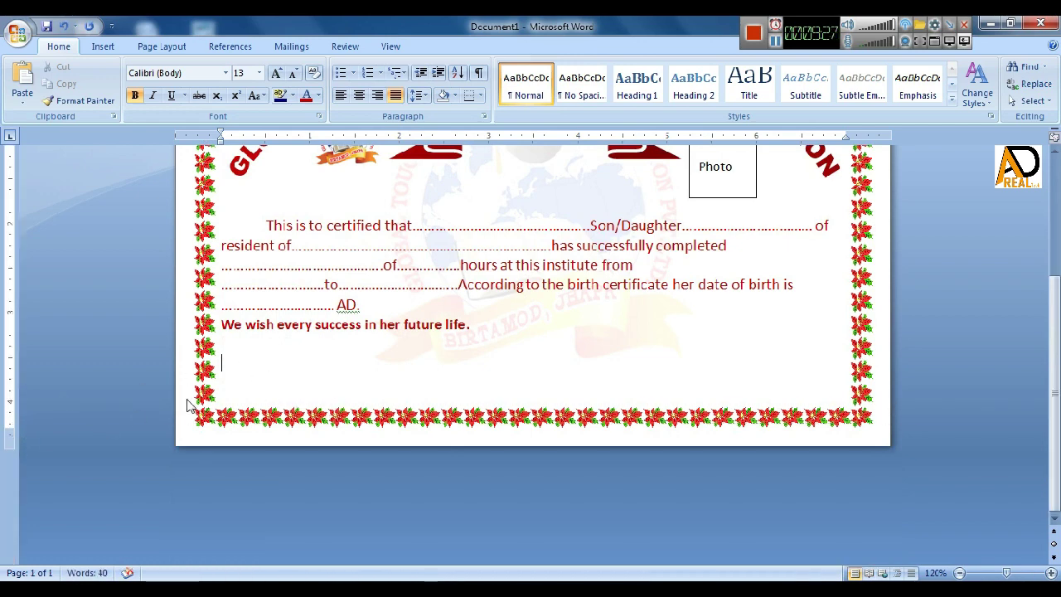
left_click(232, 380)
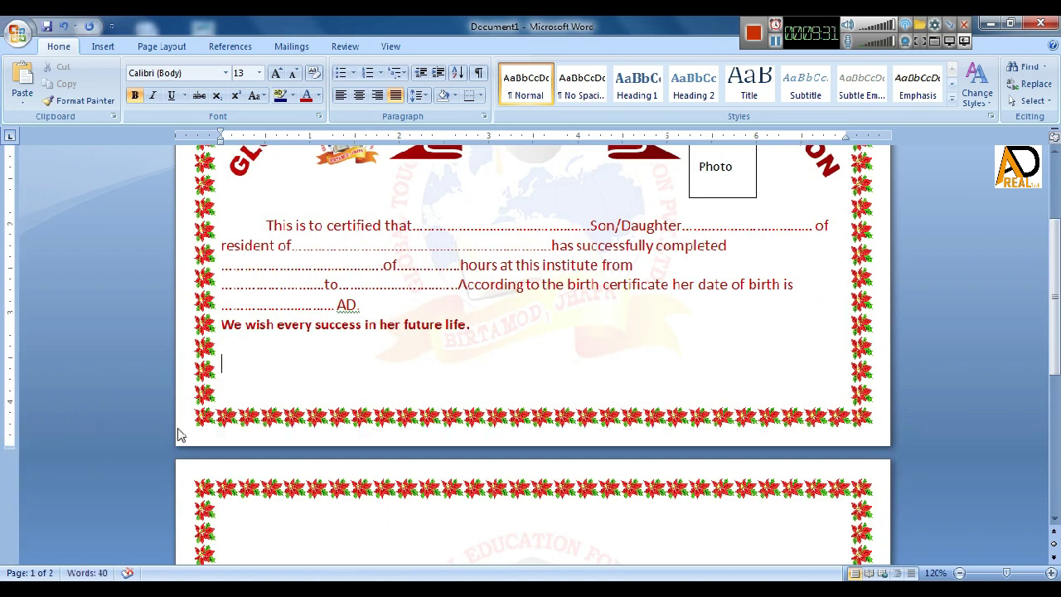
left_click(249, 454)
left_click(257, 444)
key("Delete")
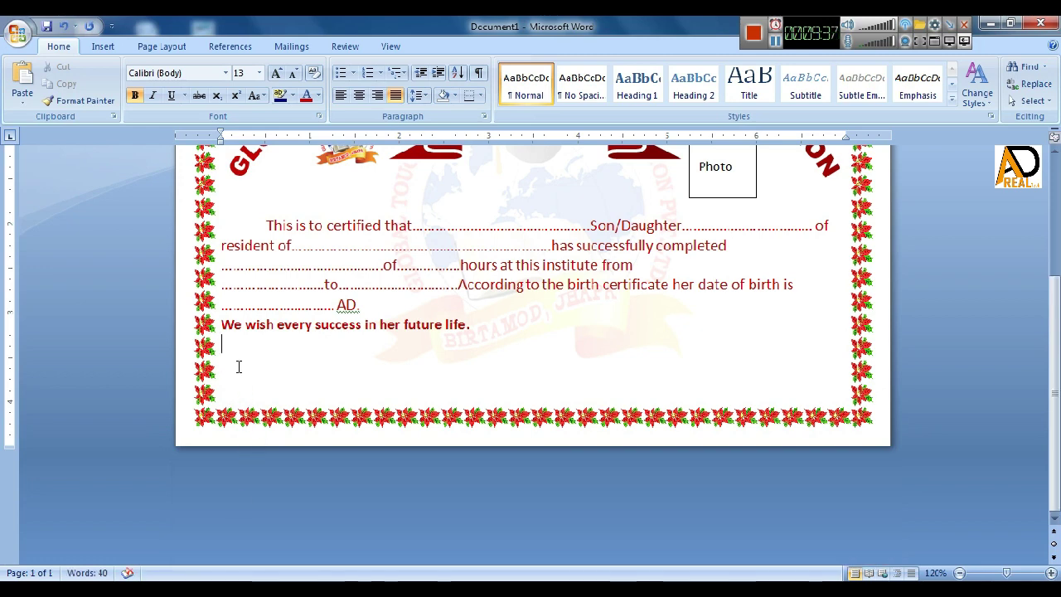
Step: Draw a wide text-holding rectangle across the certificate's bottom
left_click(103, 46)
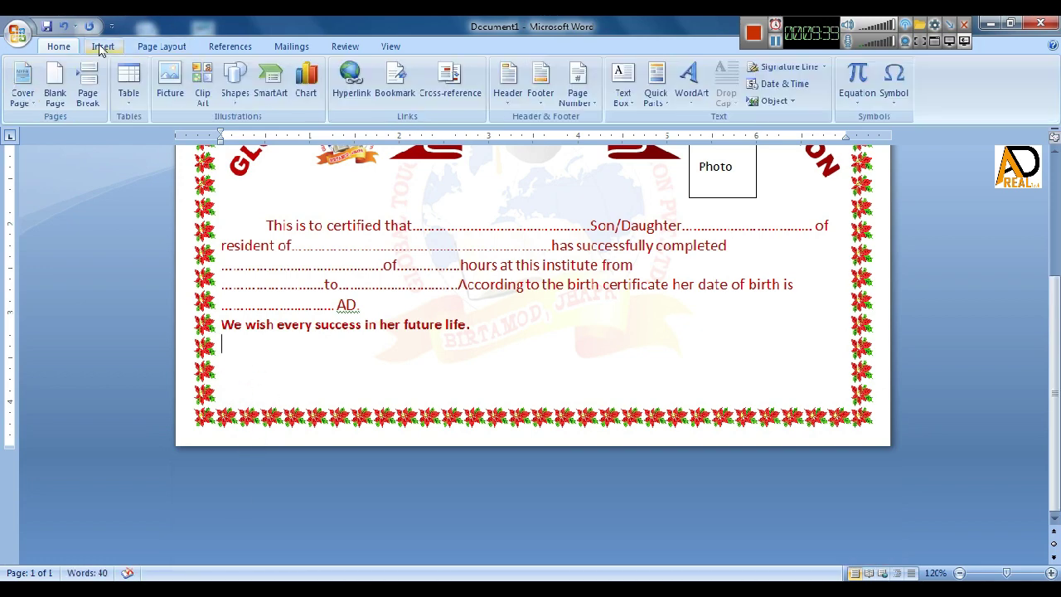
left_click(202, 83)
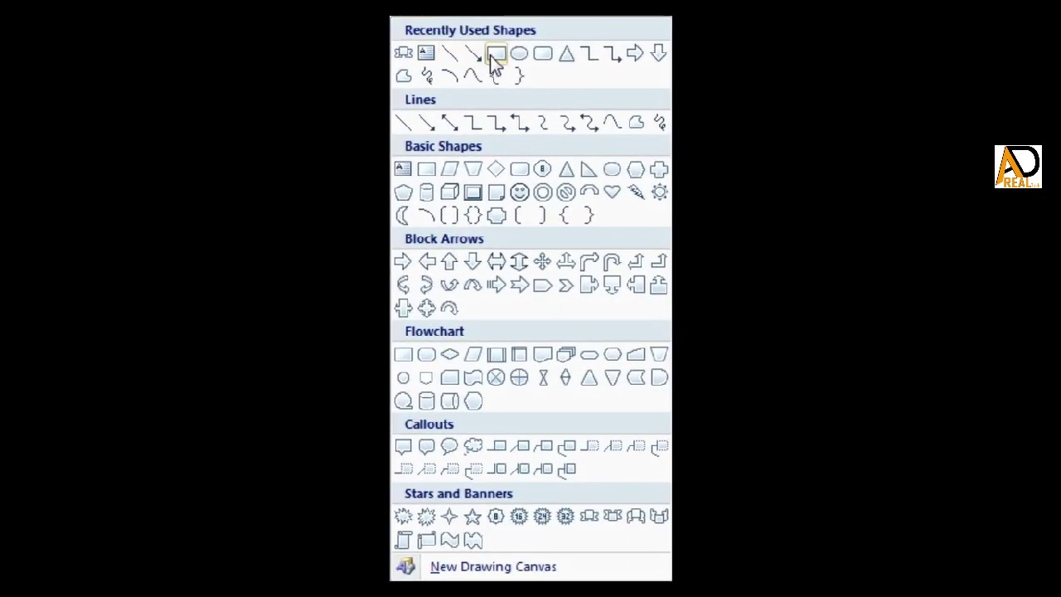
left_click(440, 75)
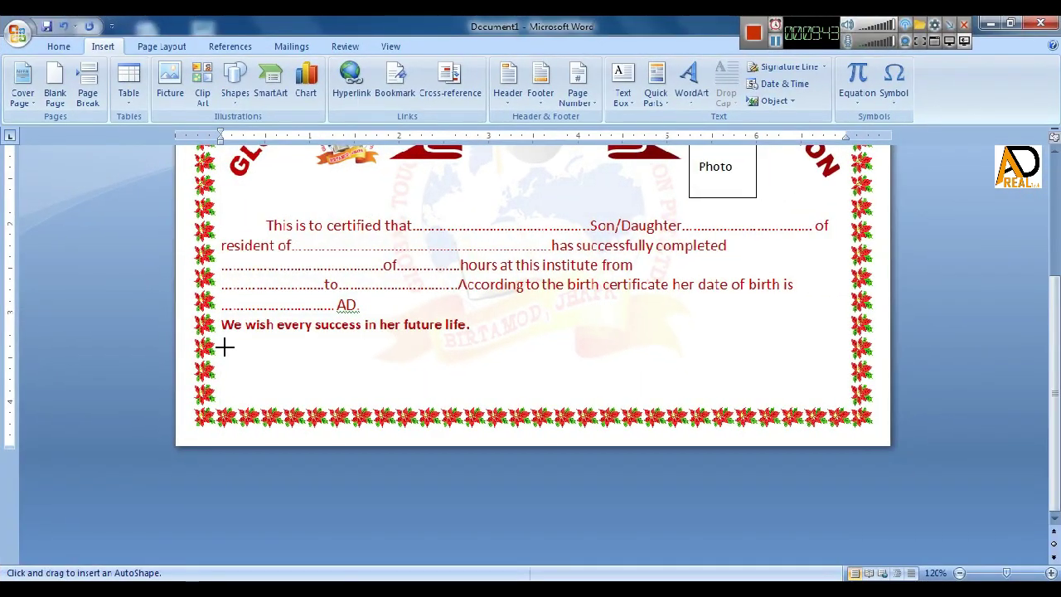
left_click_drag(227, 346, 840, 403)
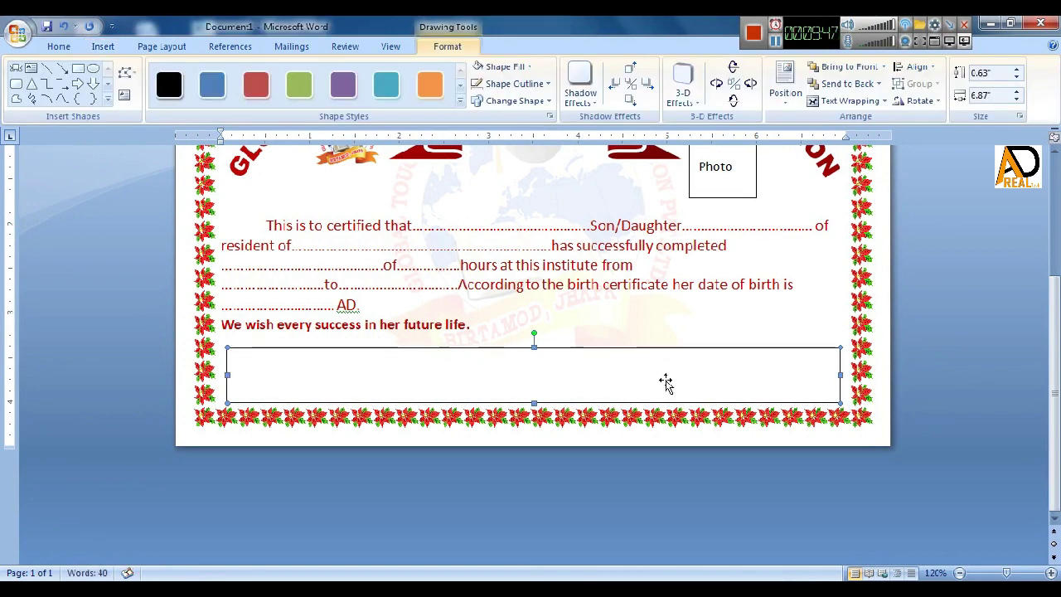
key("Up")
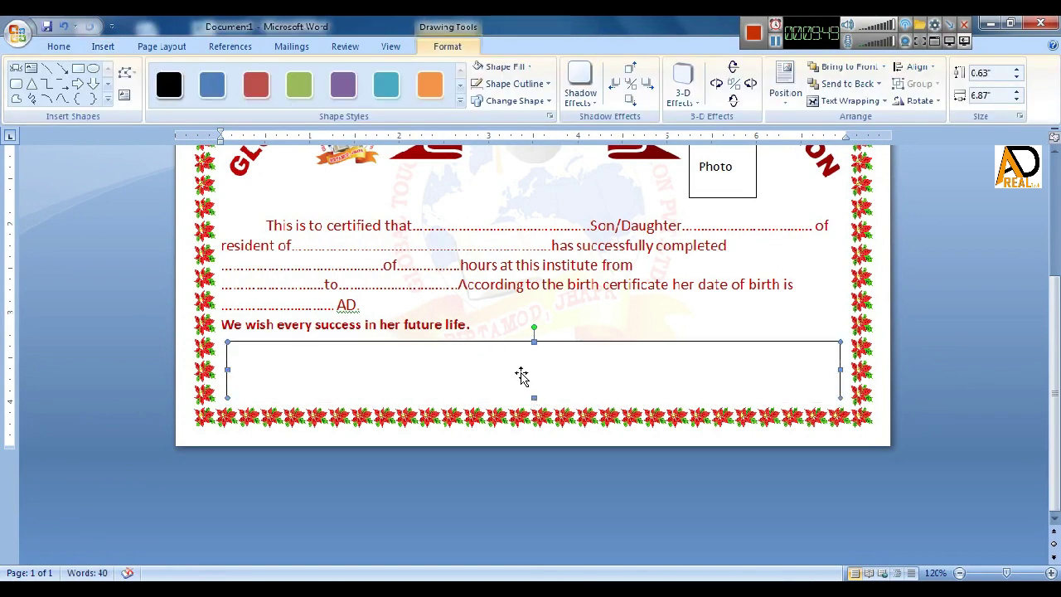
right_click(521, 375)
left_click(546, 407)
type("c")
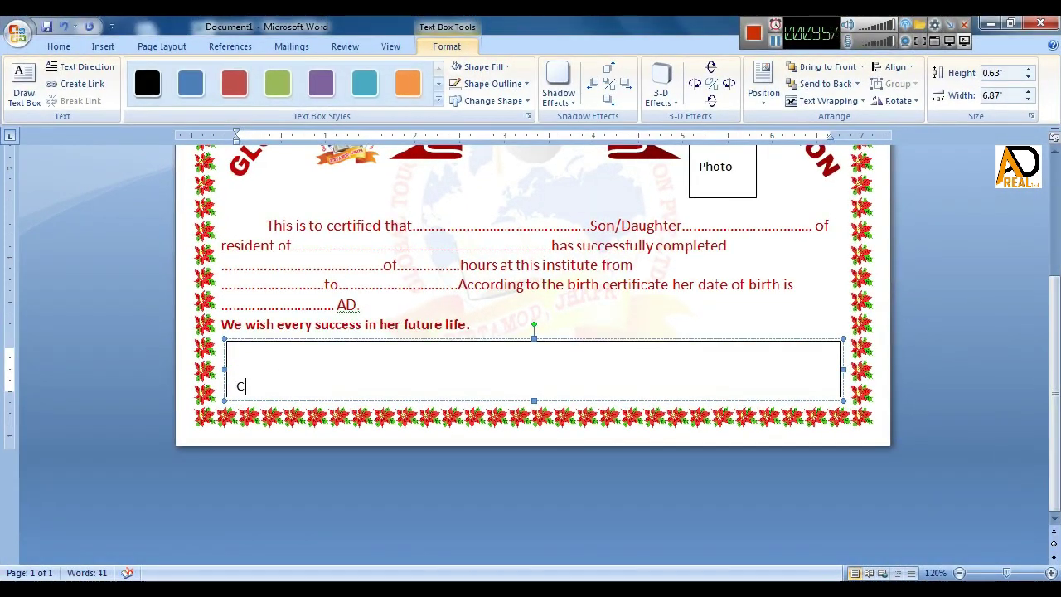
Step: Type the Computer Instructor title and signatory's name, removing extra line spacing
key("BackSpace")
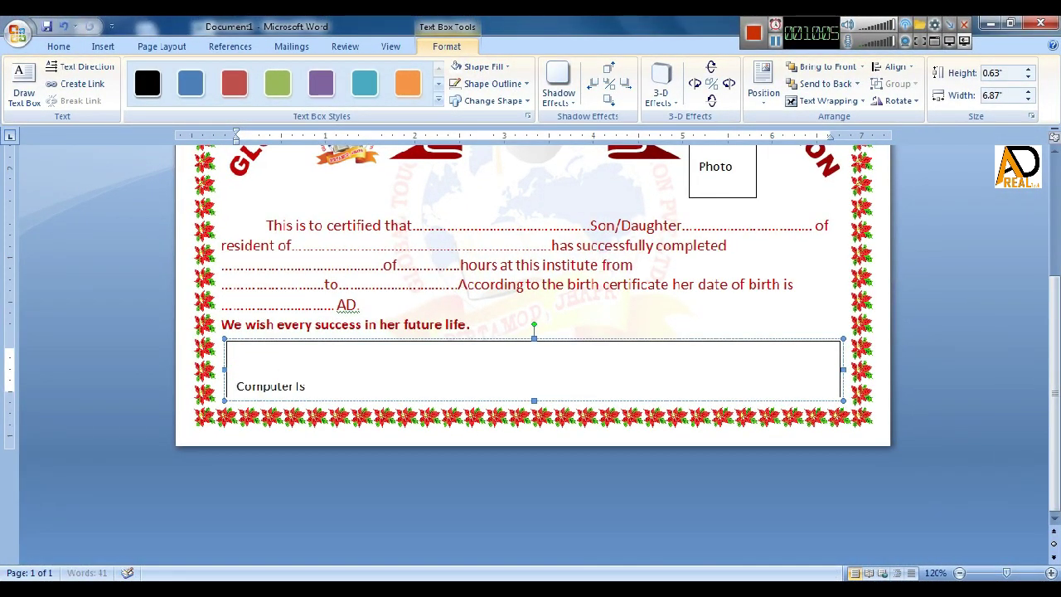
type("structor")
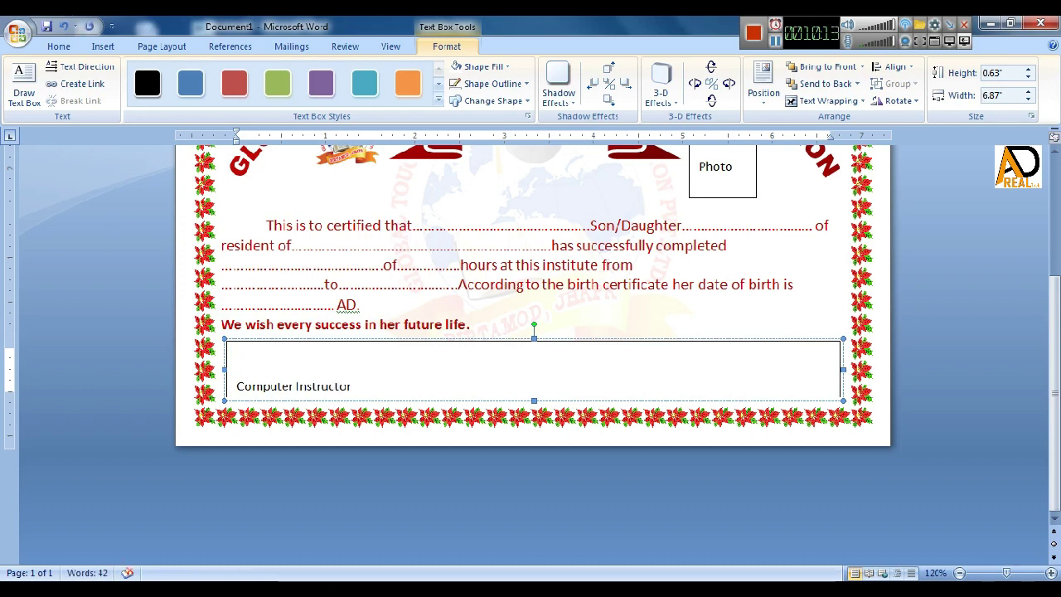
key("ctrl+a")
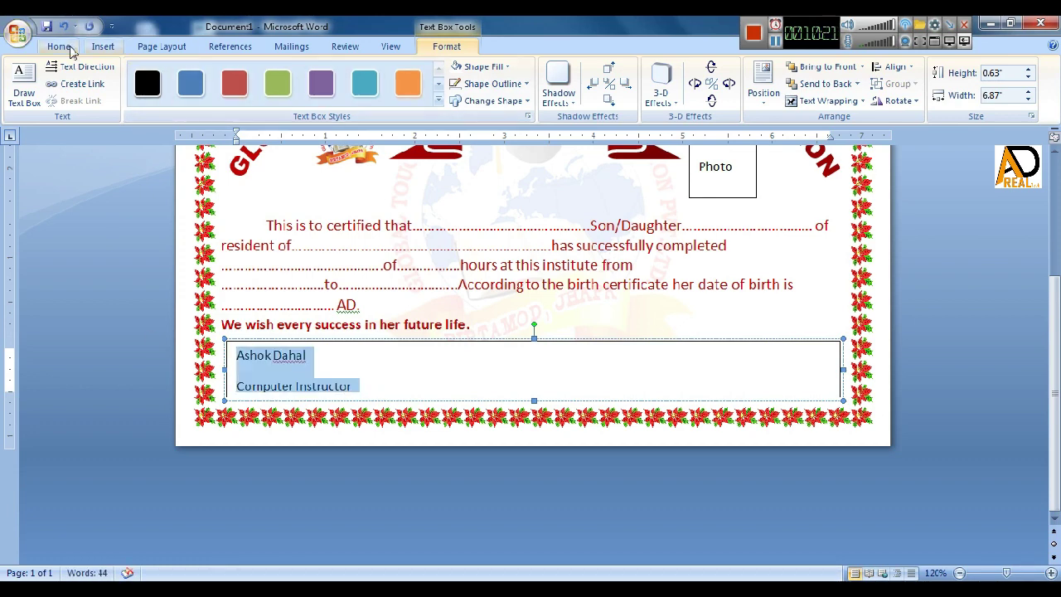
left_click(58, 47)
left_click(418, 95)
left_click(489, 254)
Step: Complete the signatories' names and CEO title, then remove the signature box's border
left_click(236, 367)
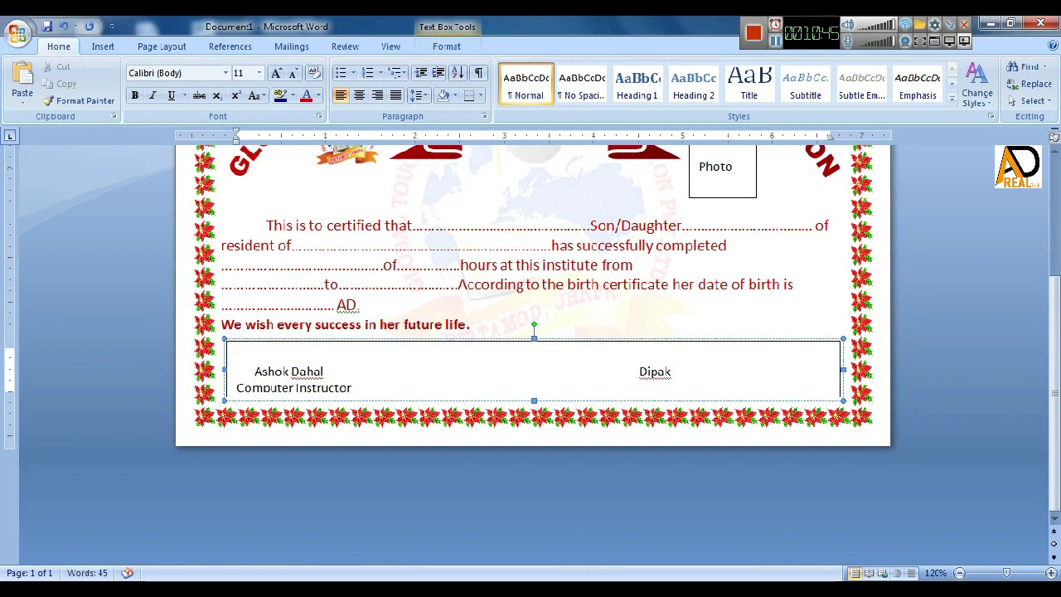
type("Goutam")
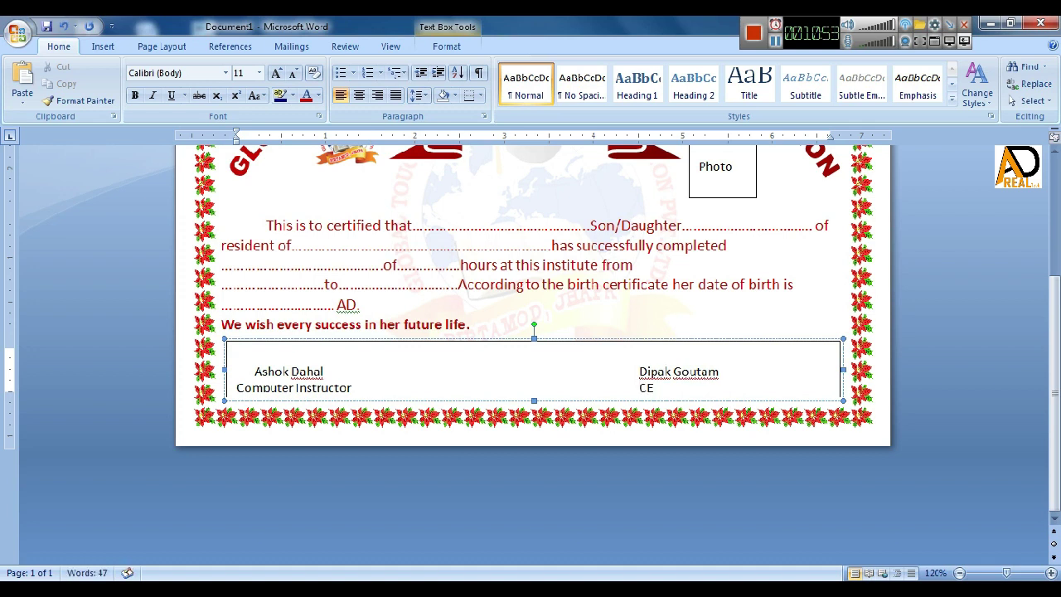
left_click(639, 372)
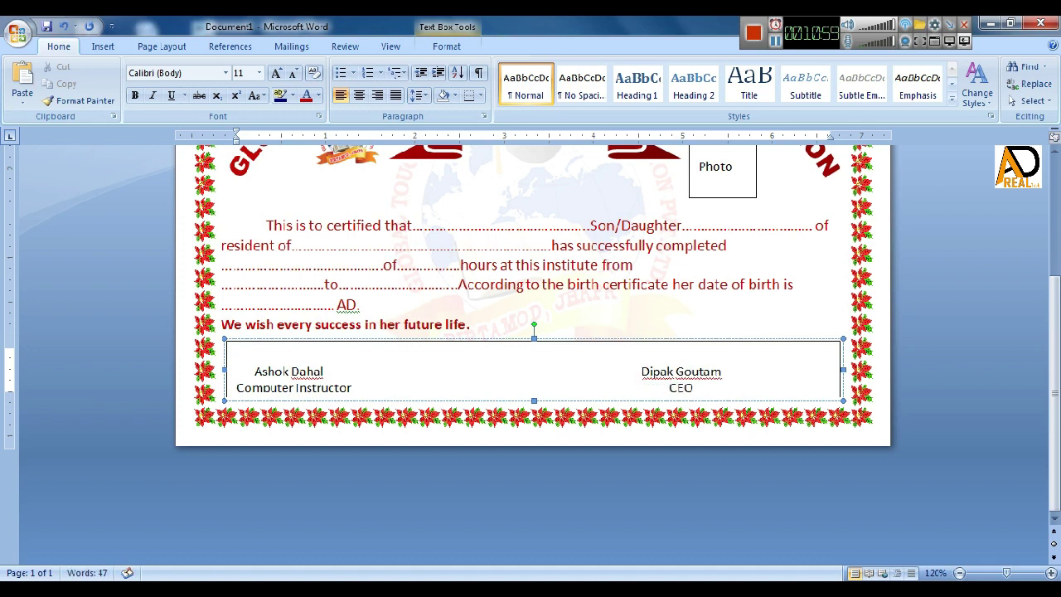
left_click(670, 387)
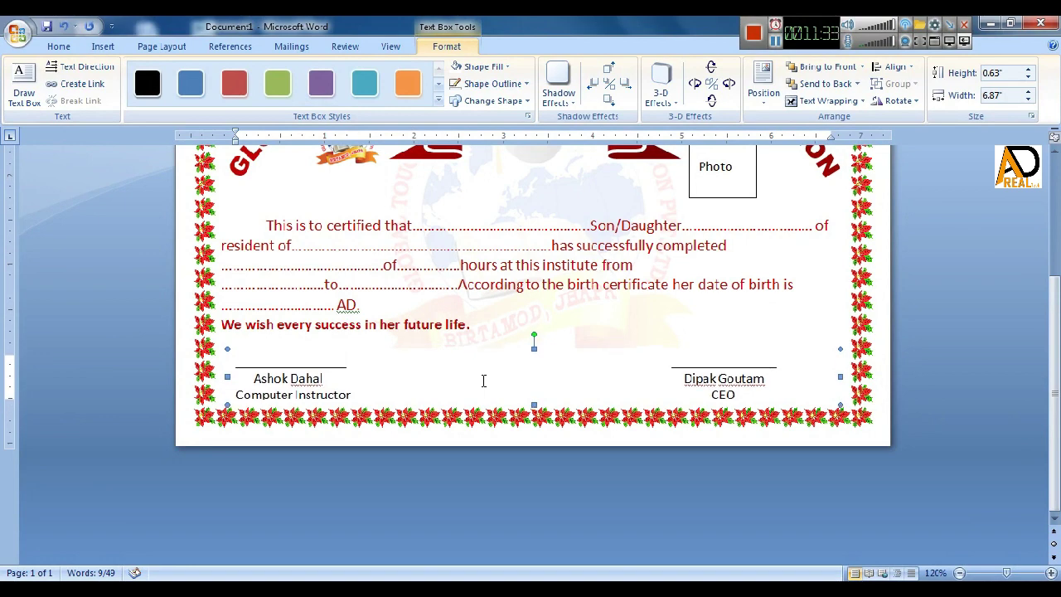
left_click(632, 378)
Step: Nudge the CERTIFICATE title lettering and red ribbon down together by two steps
scroll(631, 379, "up", 4)
scroll(631, 379, "up", 1)
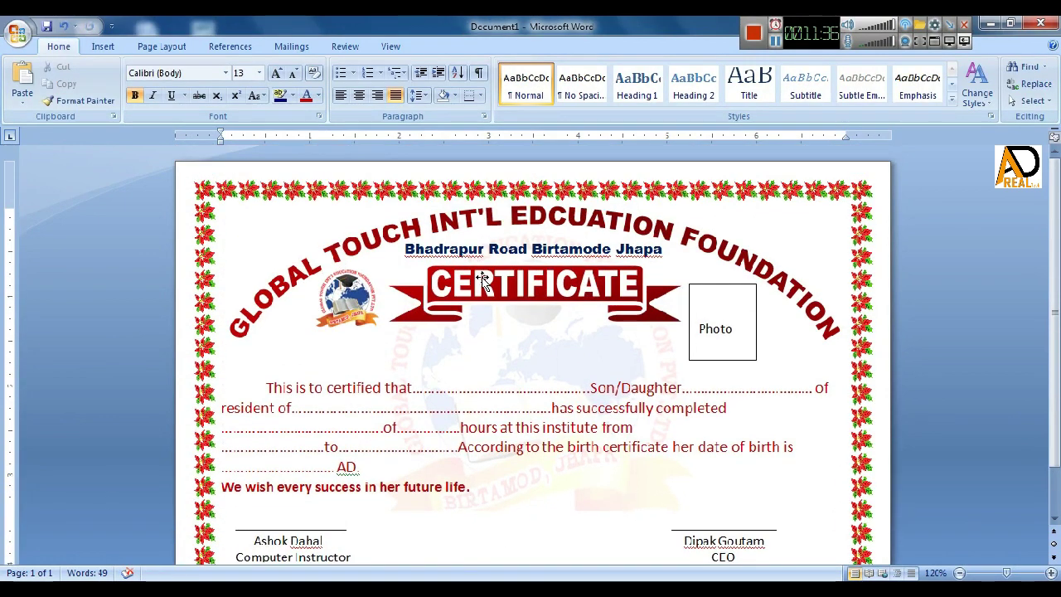
left_click(483, 288)
left_click(456, 311)
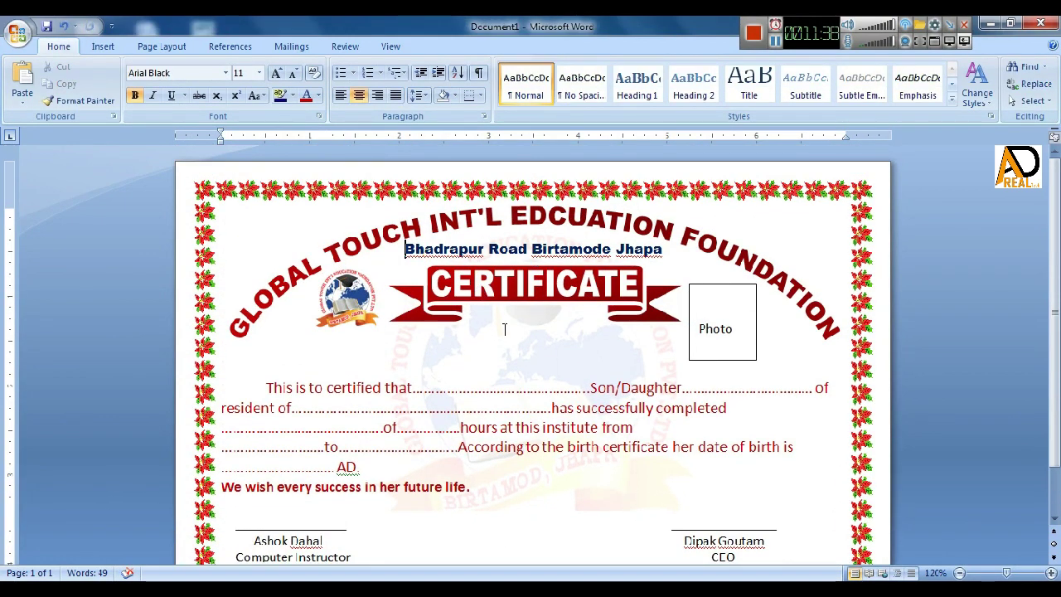
left_click(449, 300)
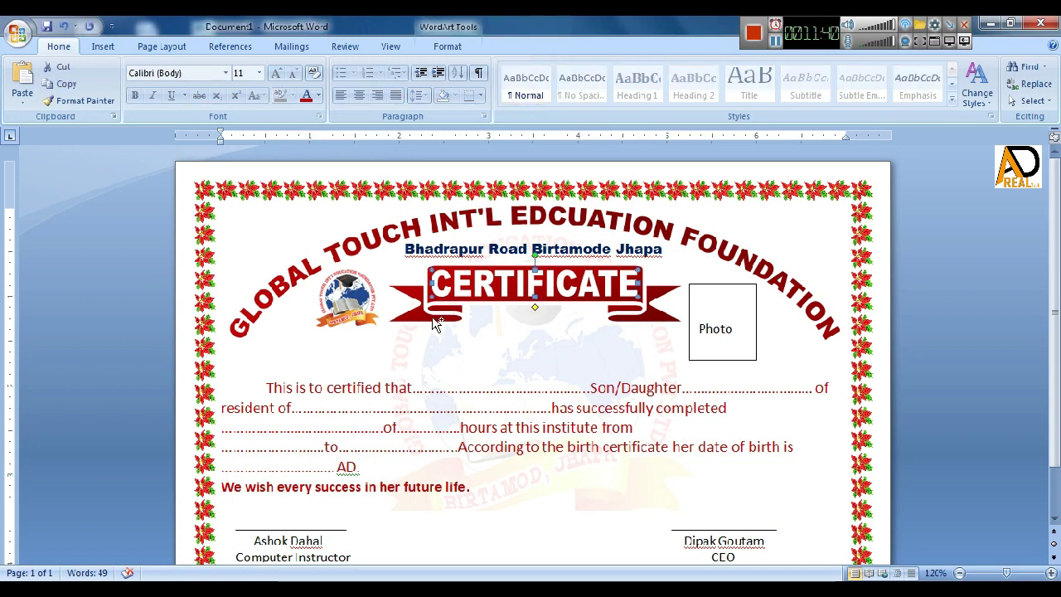
left_click(434, 323, "shift")
key("Down")
key("Down")
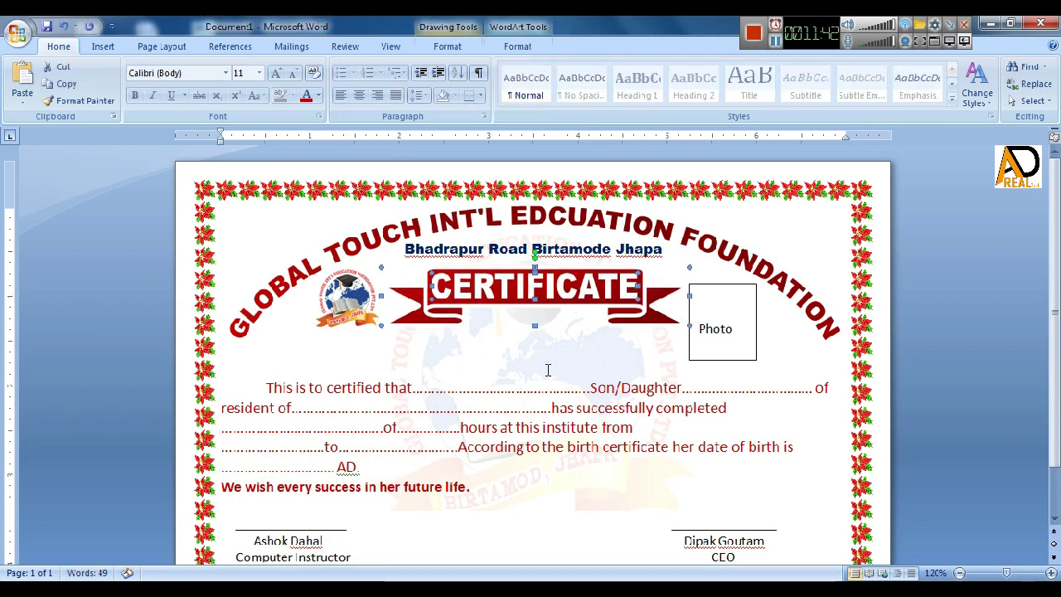
key("Down")
key("Down")
key("Down")
key("Down")
key("Down")
key("Down")
key("Down")
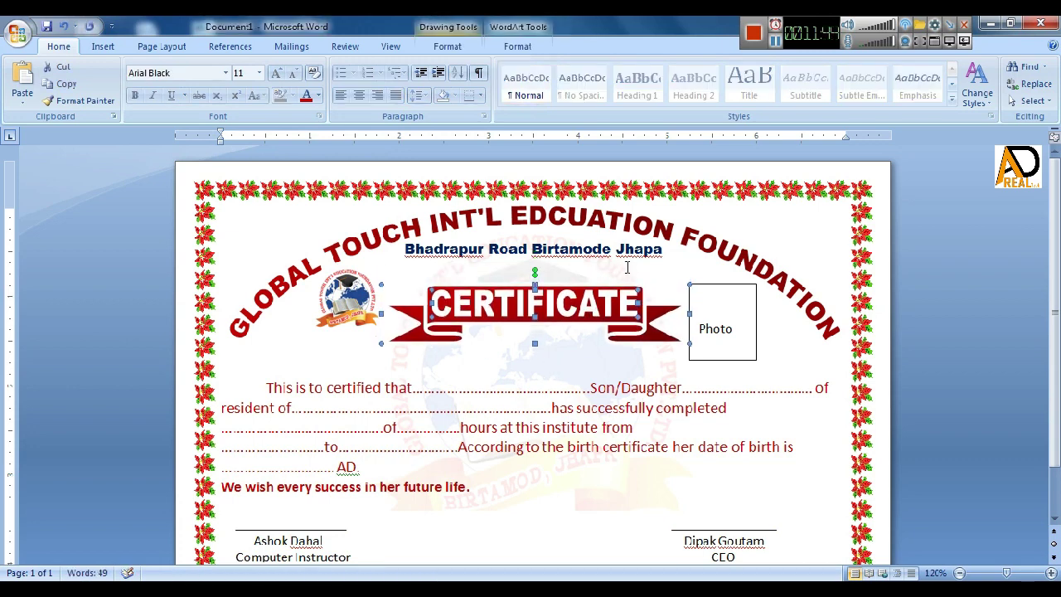
Step: Type 'Phone No' and the foundation's phone number on the line below the address
left_click(535, 259)
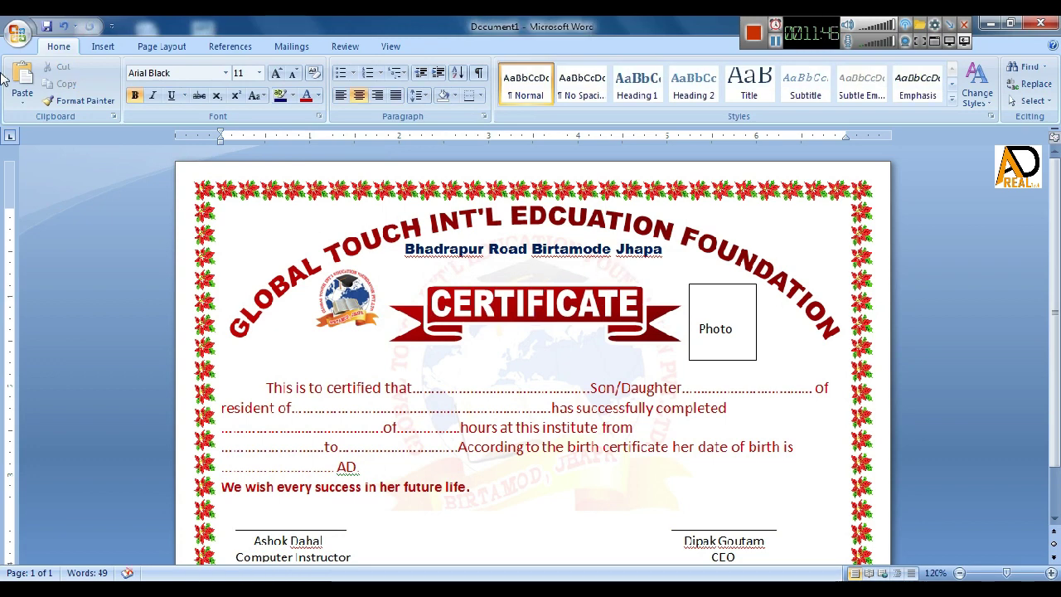
type("E")
type("mail:")
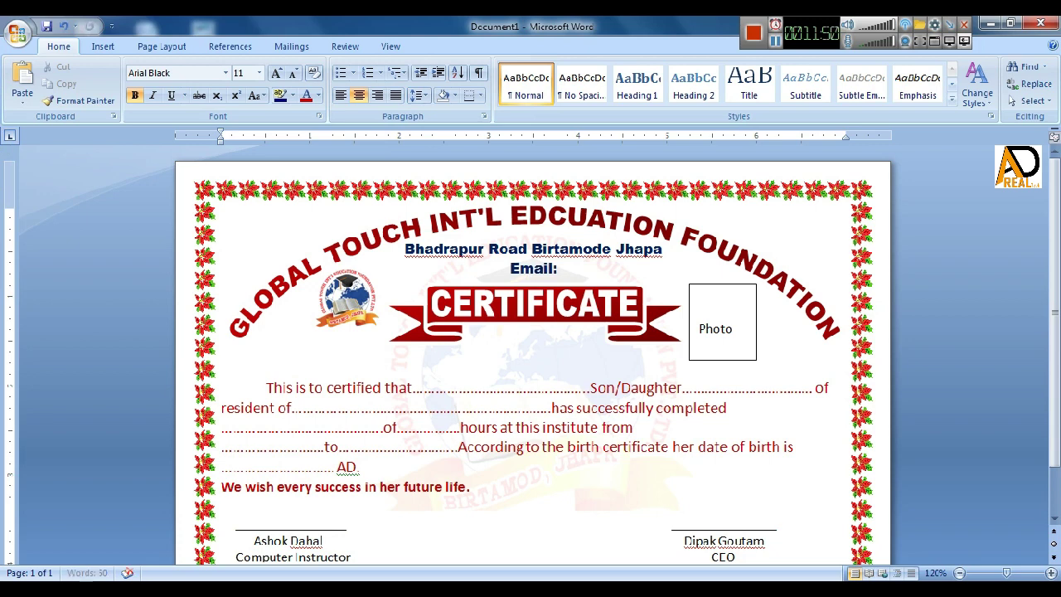
key("BackSpace")
key("BackSpace")
key("BackSpace")
type("Photo")
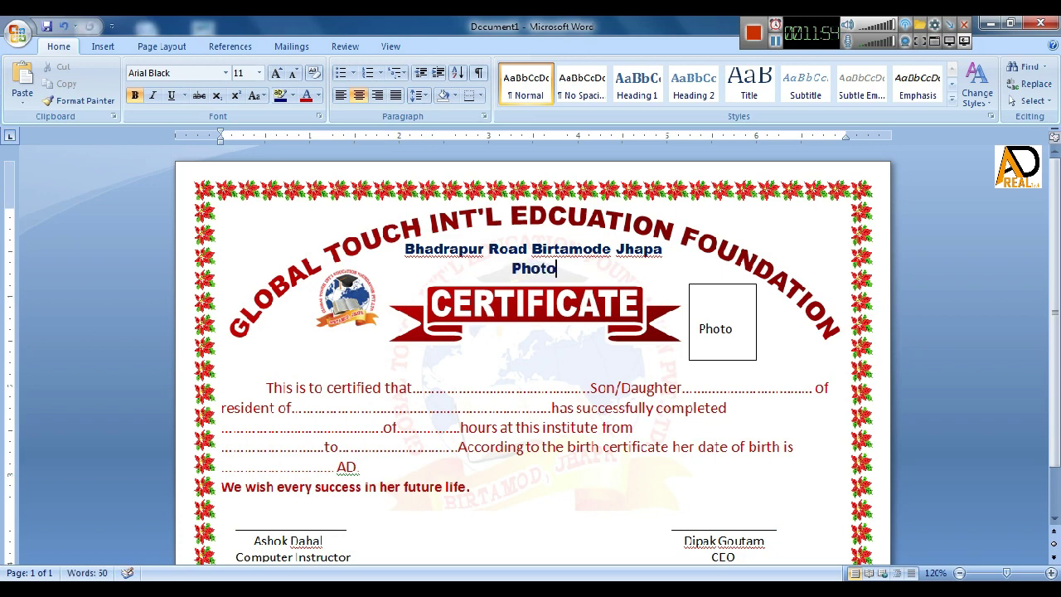
key("BackSpace")
key("BackSpace")
type("ne ")
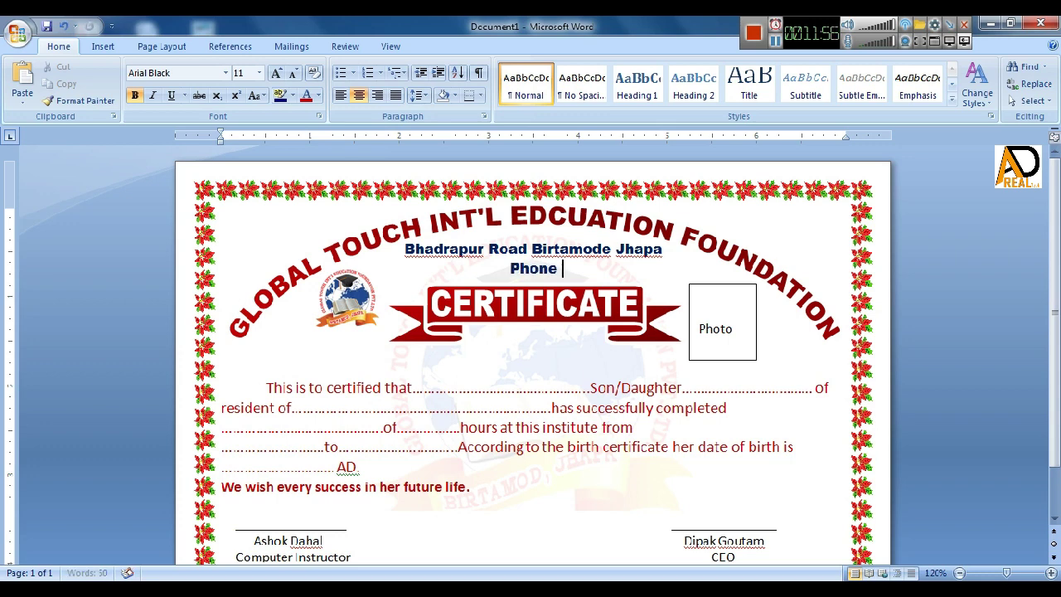
type("No.")
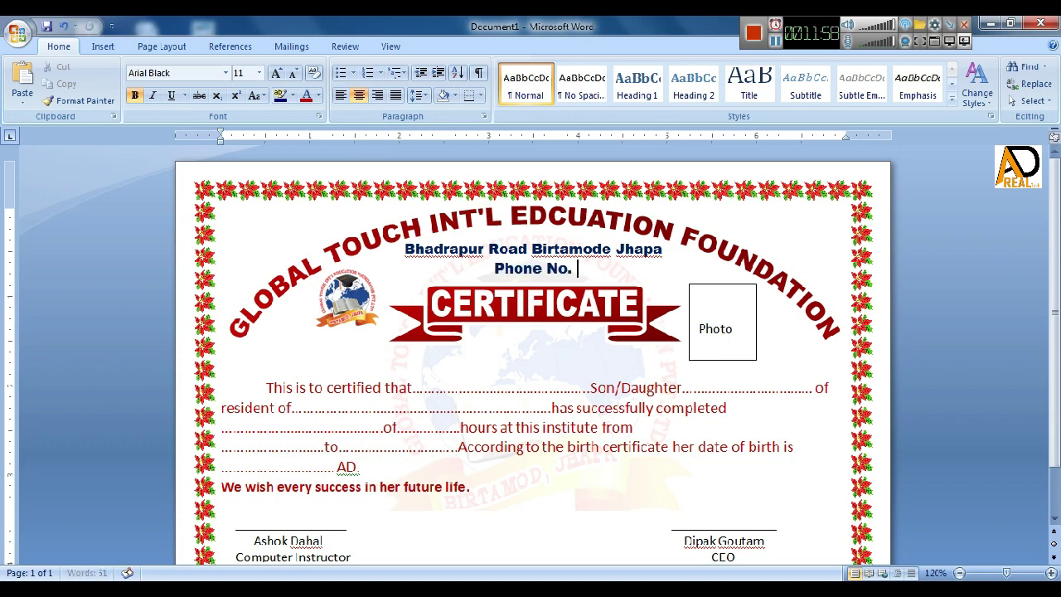
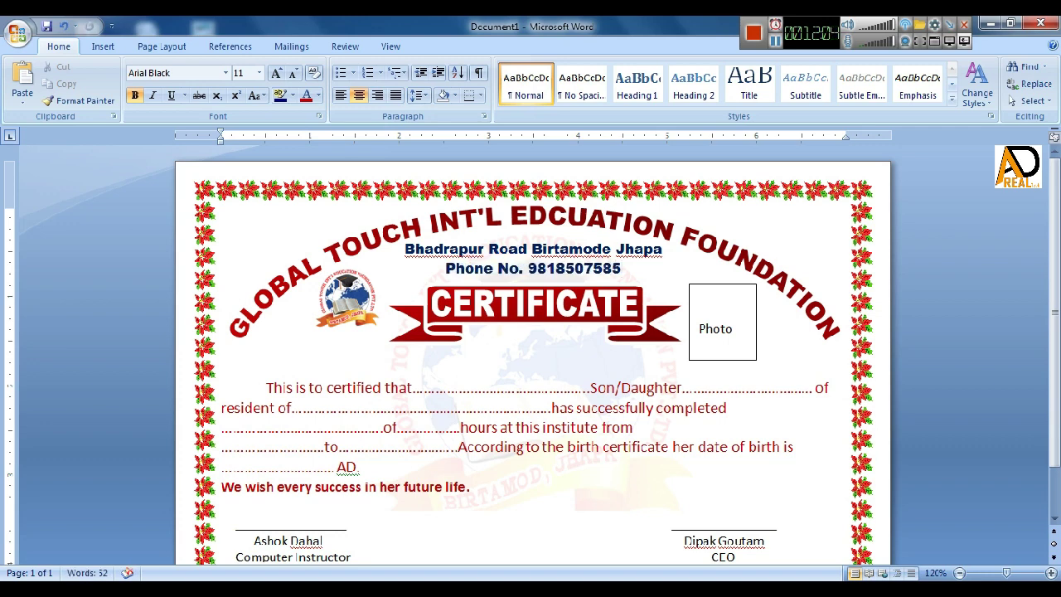
left_click(345, 315)
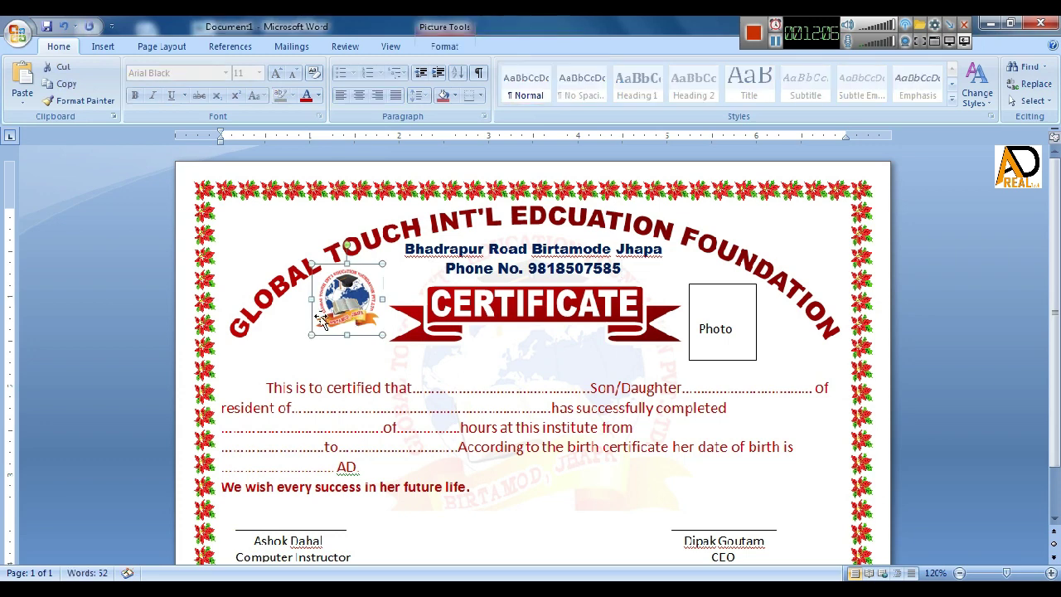
left_click(262, 244)
scroll(325, 325, "down", 1)
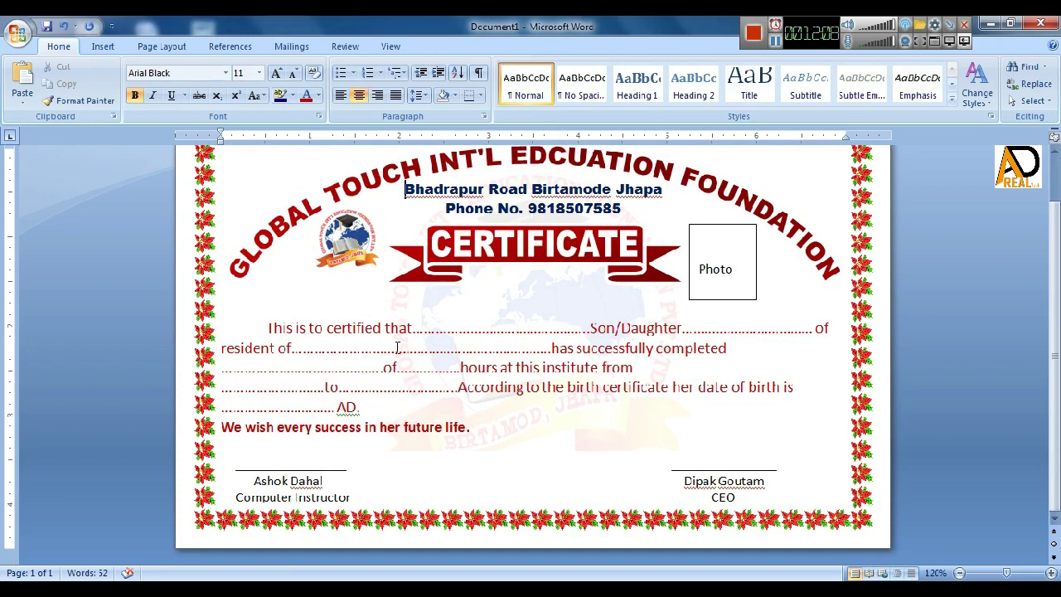
scroll(396, 348, "up", 1)
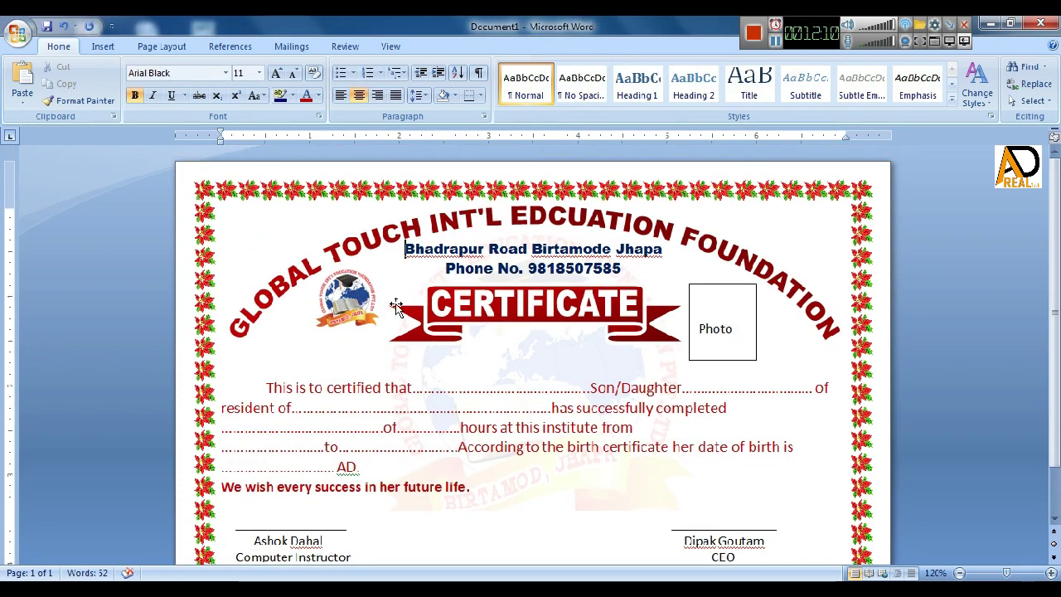
Step: Draw a rectangle enclosing the whole flower border
left_click(103, 46)
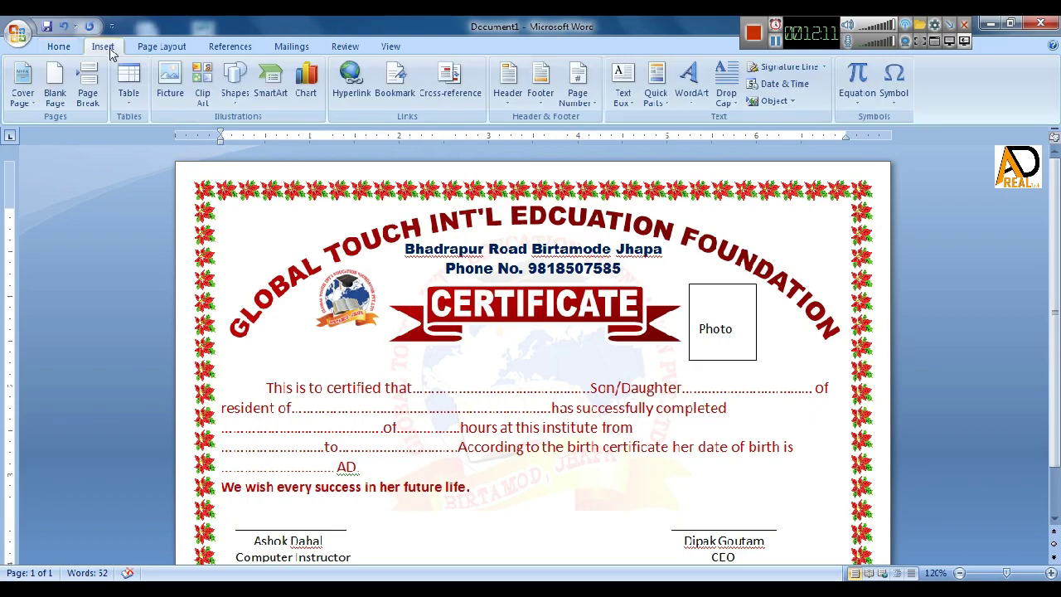
left_click(200, 80)
left_click(416, 85)
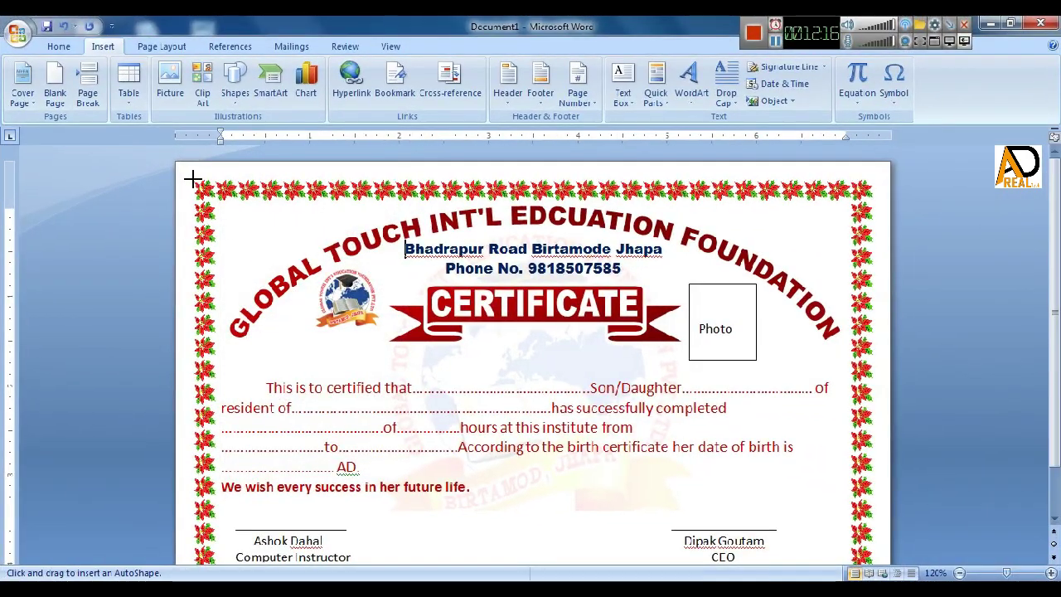
left_click_drag(192, 179, 865, 527)
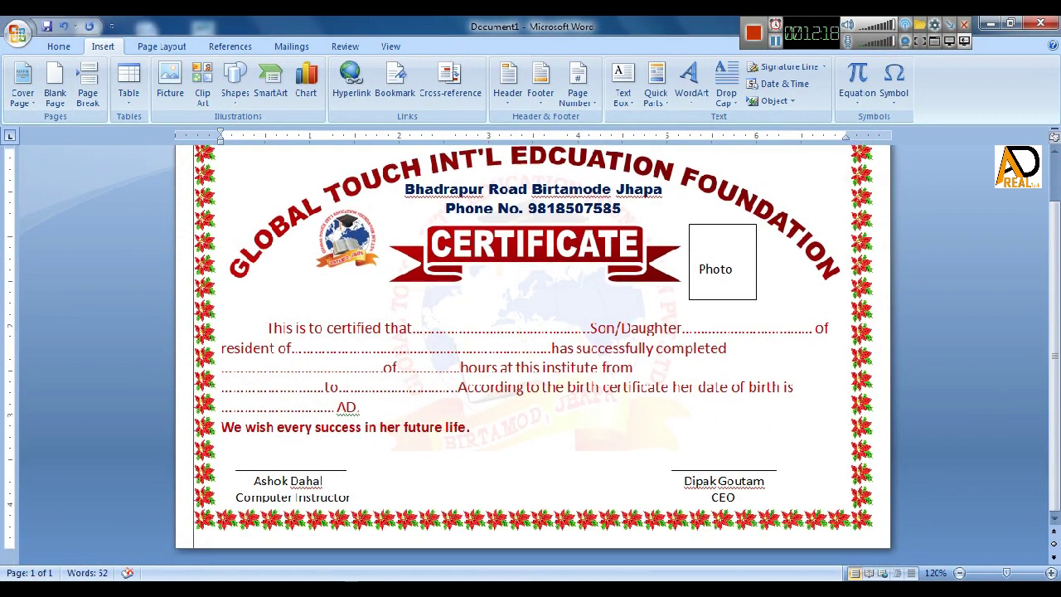
left_click_drag(868, 545, 880, 537)
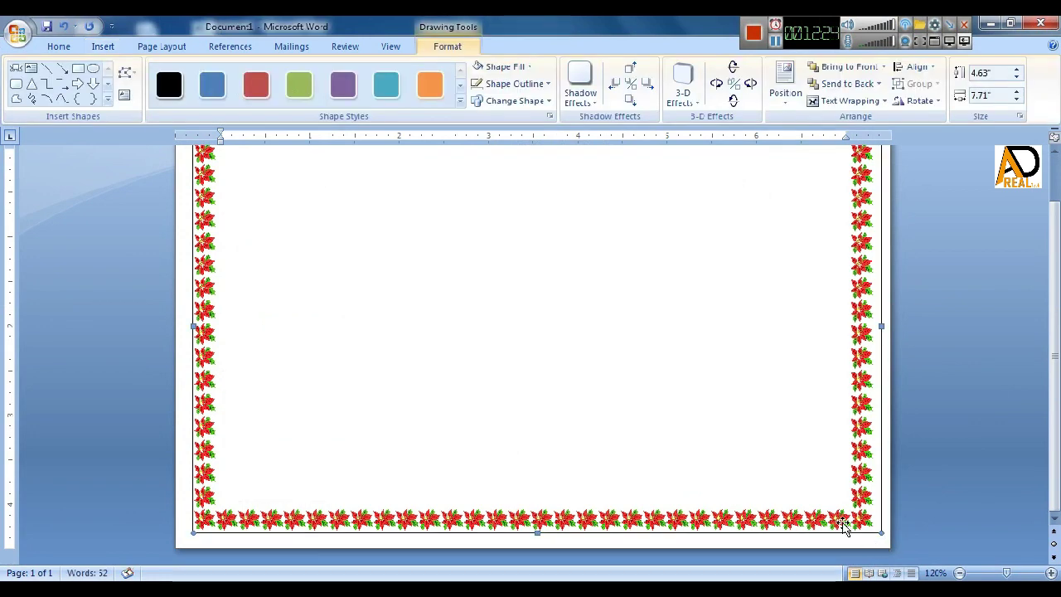
scroll(771, 492, "up", 2)
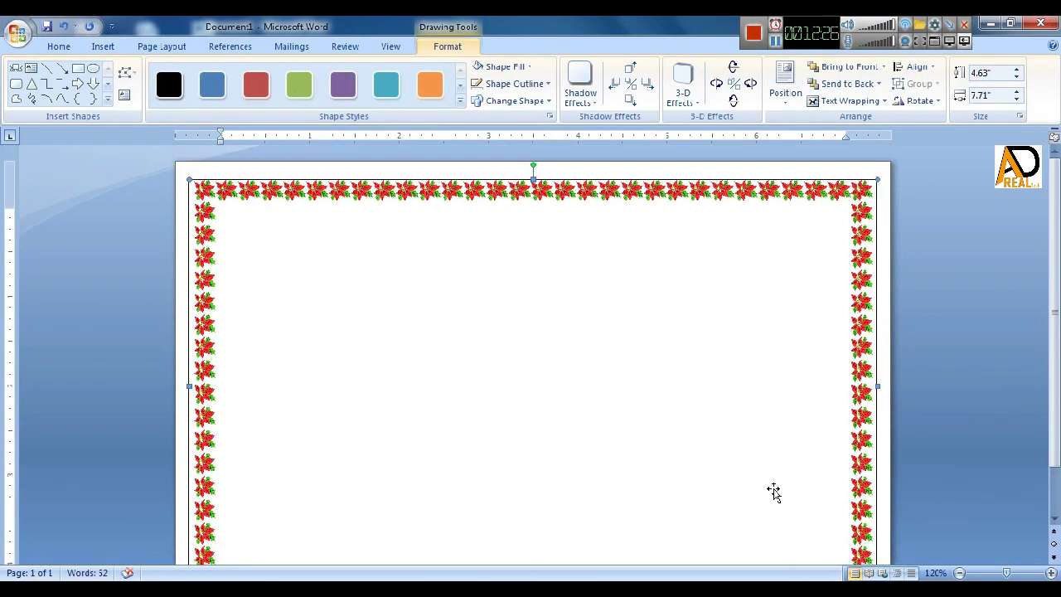
scroll(760, 492, "down", 2)
scroll(711, 463, "up", 2)
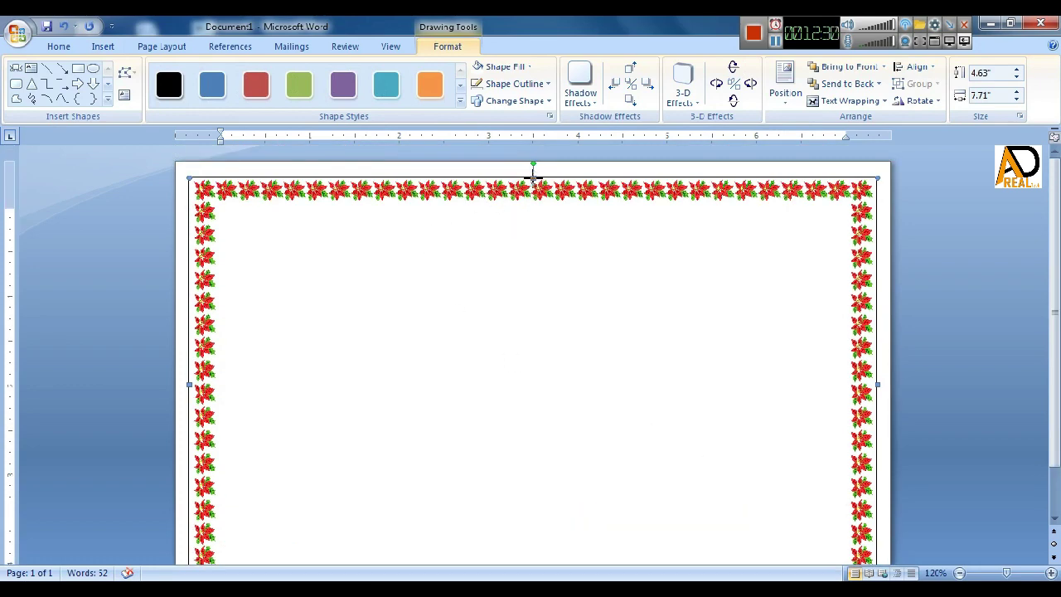
left_click_drag(532, 169, 532, 164)
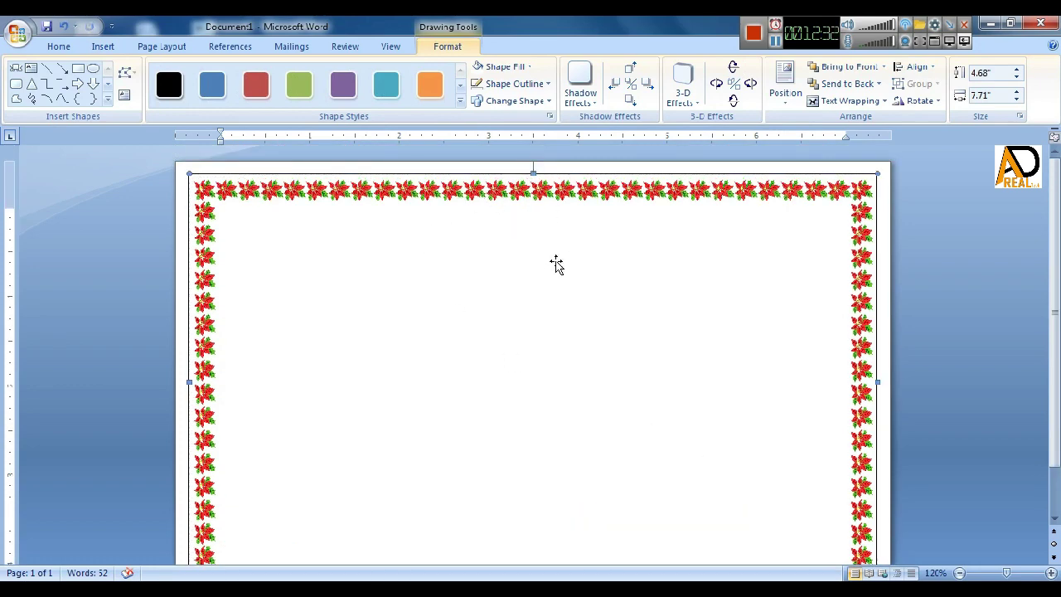
scroll(556, 265, "down", 3)
scroll(552, 309, "up", 2)
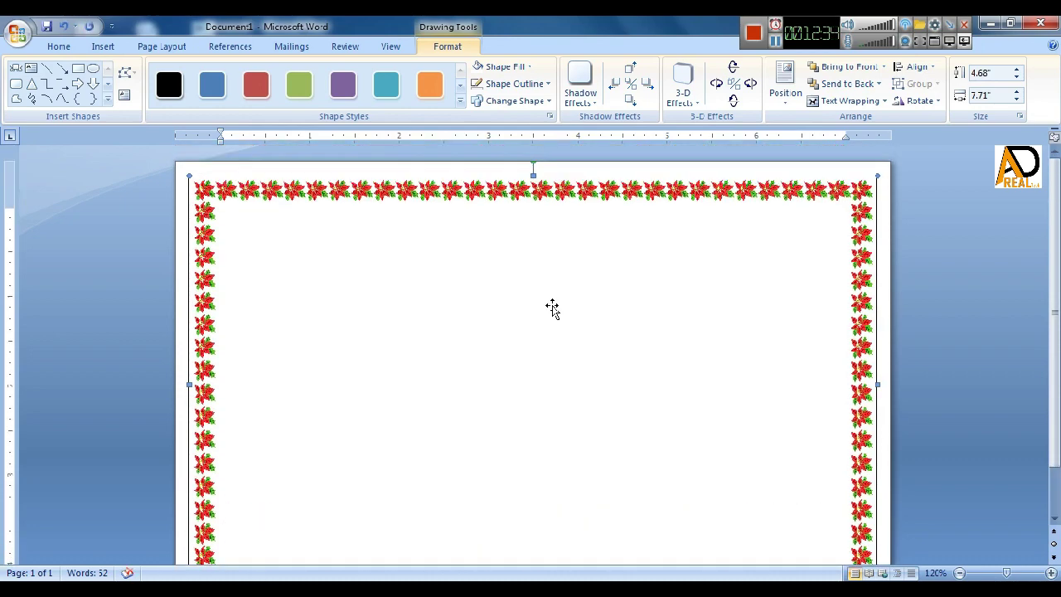
scroll(552, 308, "down", 3)
scroll(542, 317, "up", 3)
Step: Give the rectangle a 2¼ pt outline and no fill
left_click(514, 84)
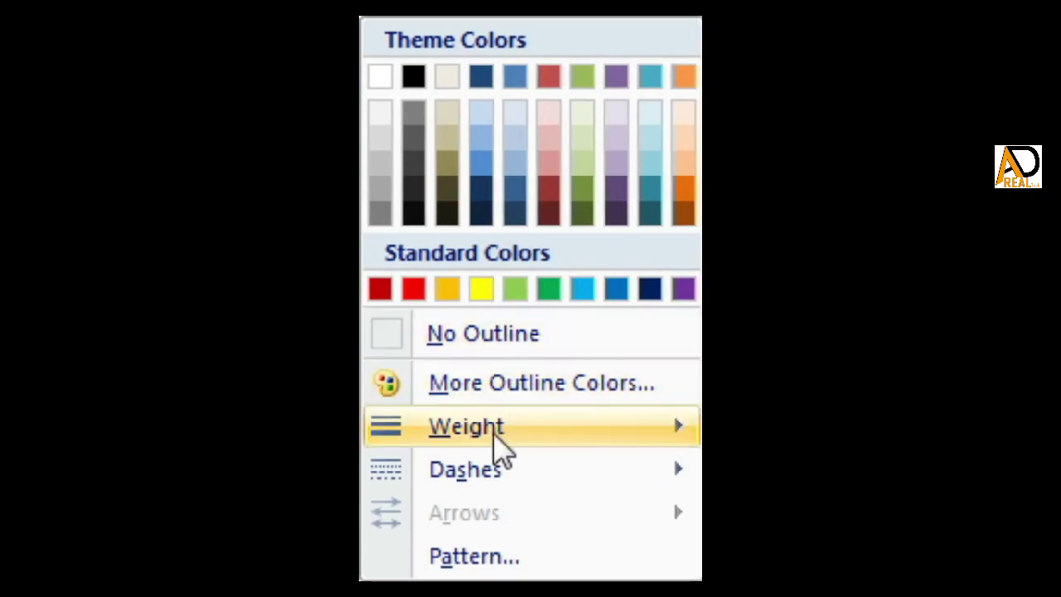
mouse_move(494, 427)
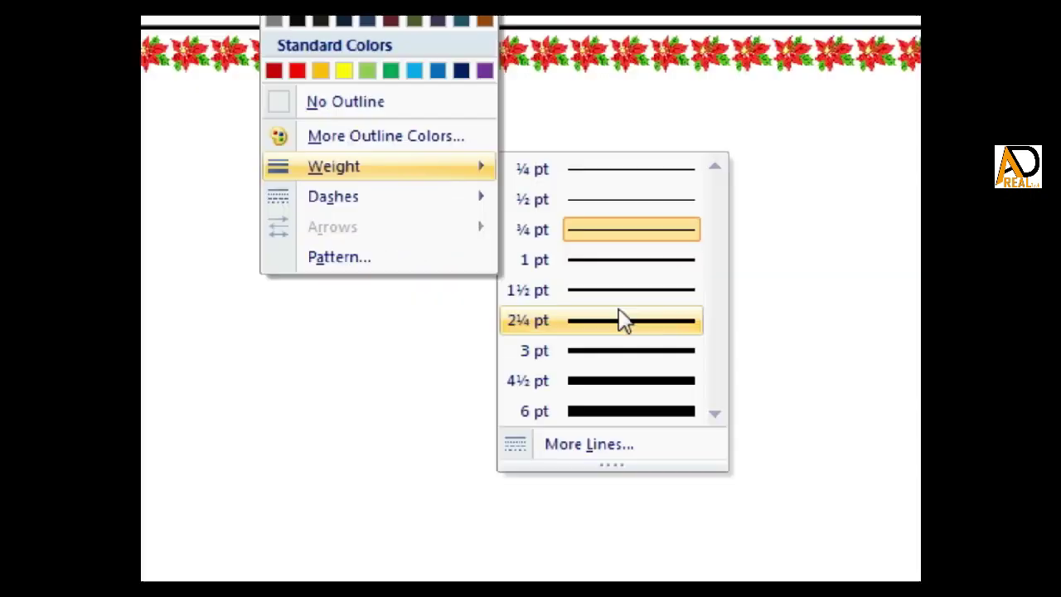
left_click(551, 315)
left_click(525, 84)
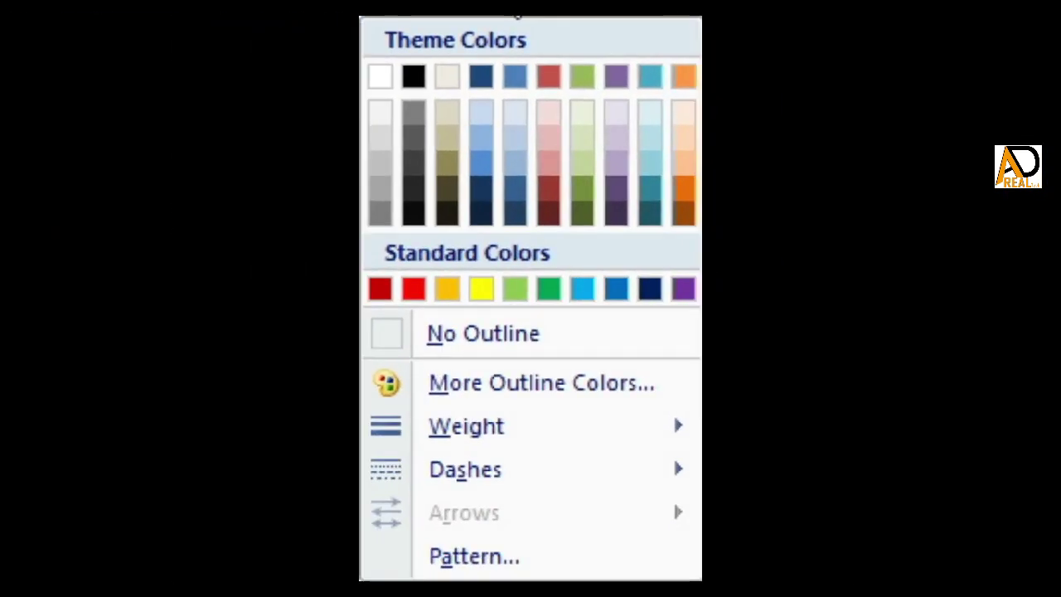
left_click(497, 65)
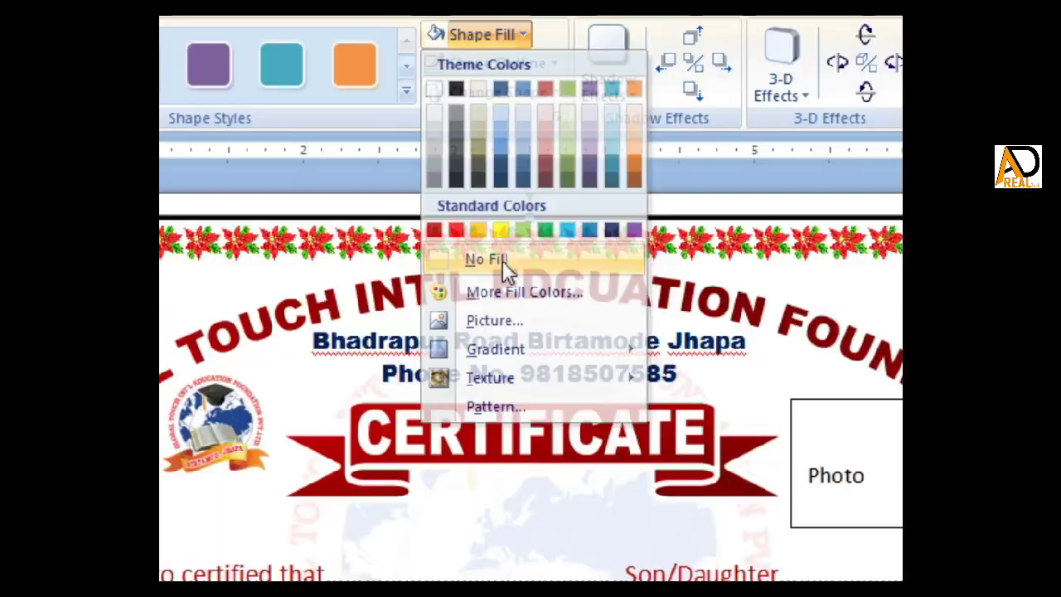
left_click(502, 261)
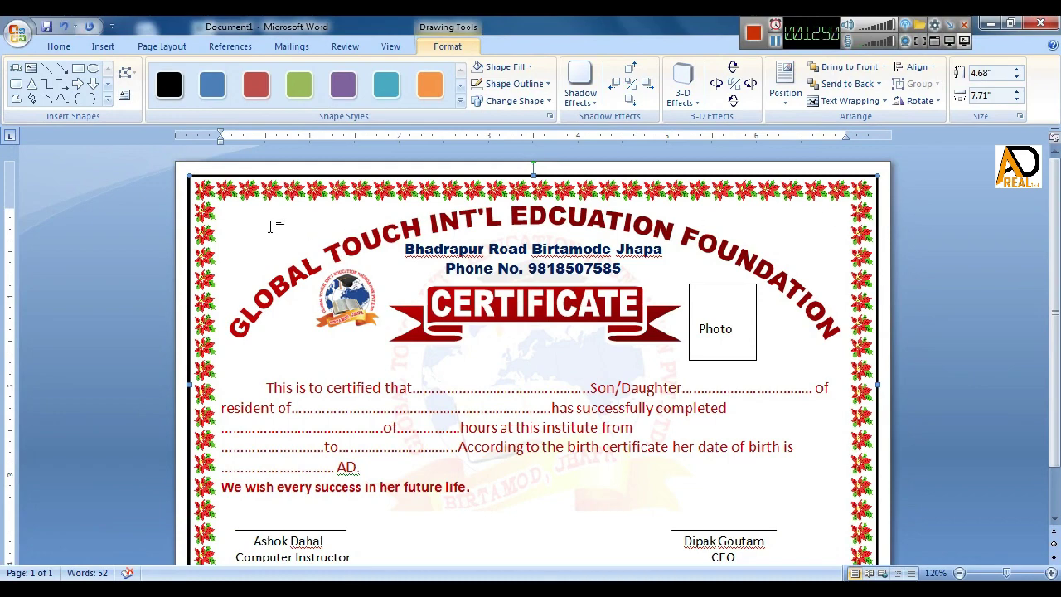
Step: Draw a rounded rectangle just inside the flower border and make its corners much smaller
scroll(457, 317, "down", 1)
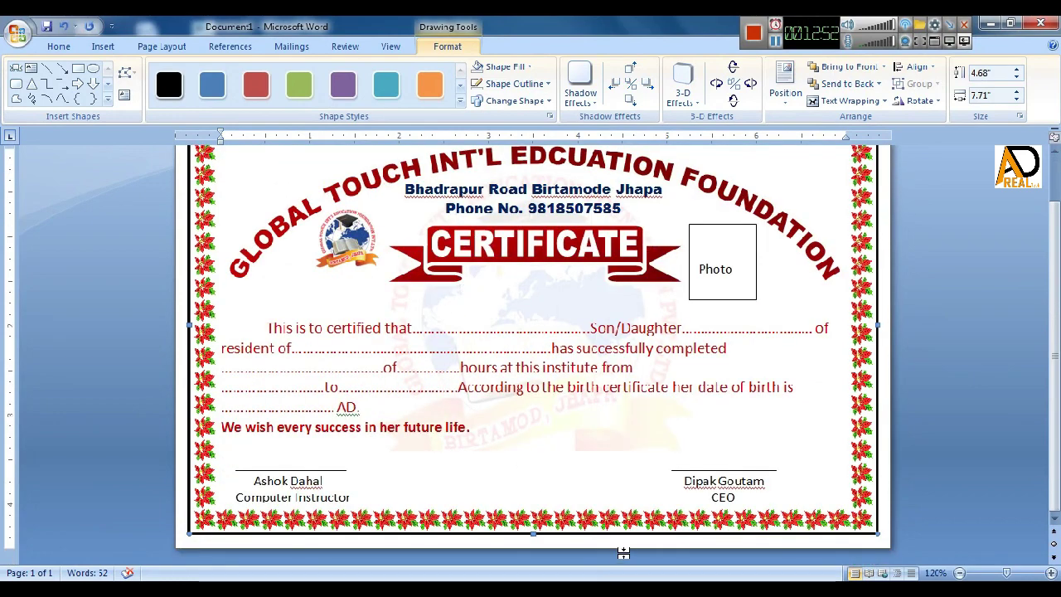
scroll(627, 540, "up", 1)
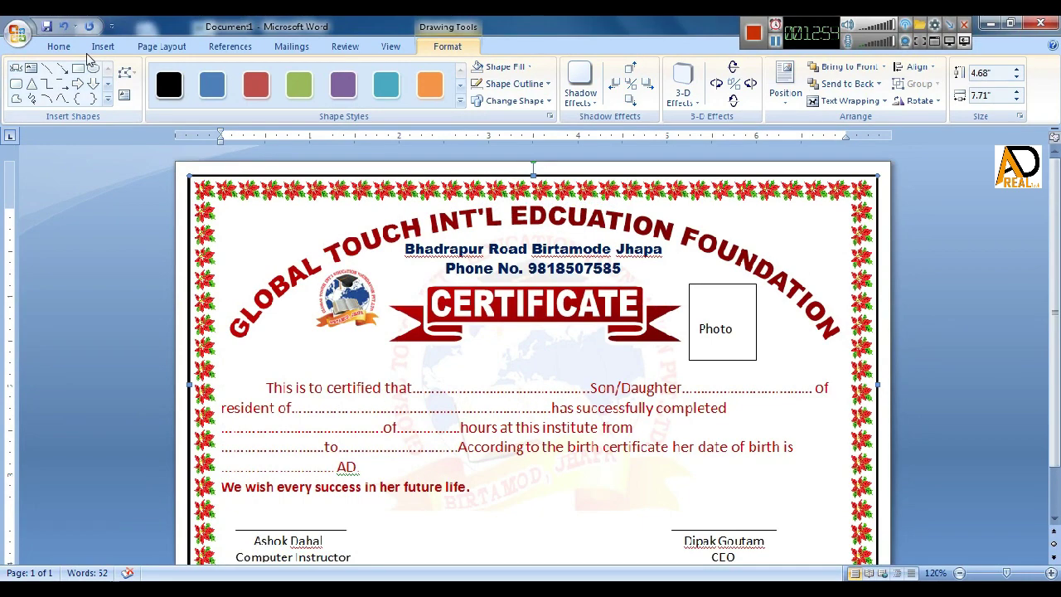
left_click(106, 99)
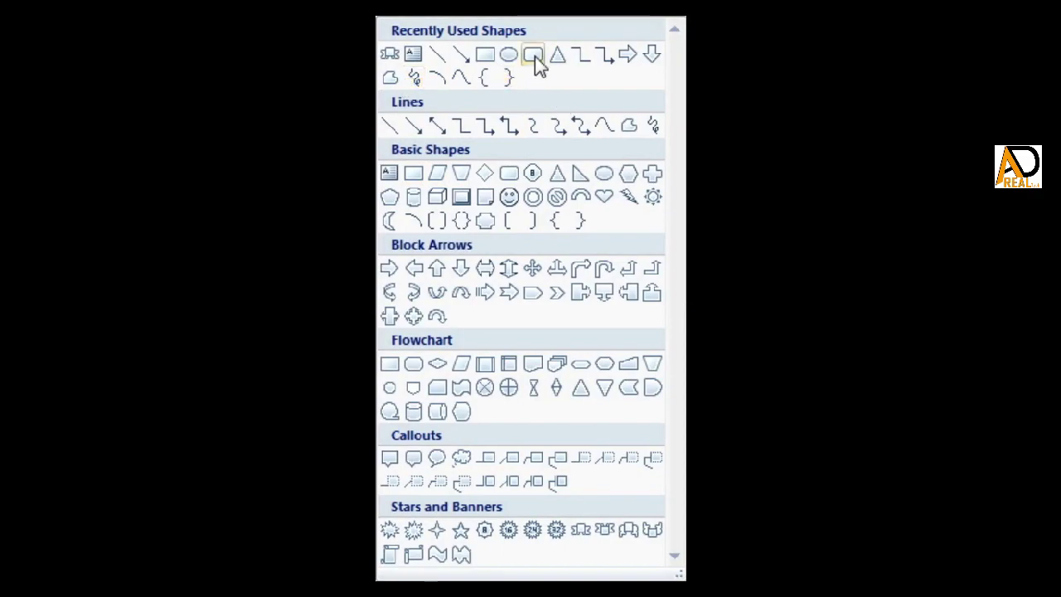
left_click(533, 55)
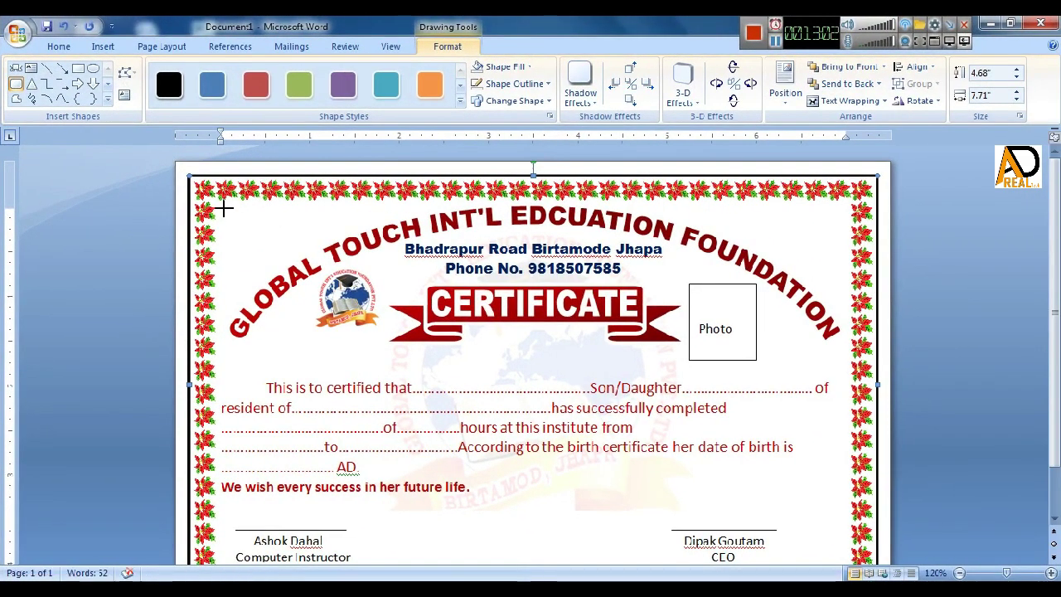
scroll(695, 452, "down", 1)
left_click_drag(228, 148, 846, 507)
scroll(224, 260, "up", 1)
scroll(409, 315, "down", 1)
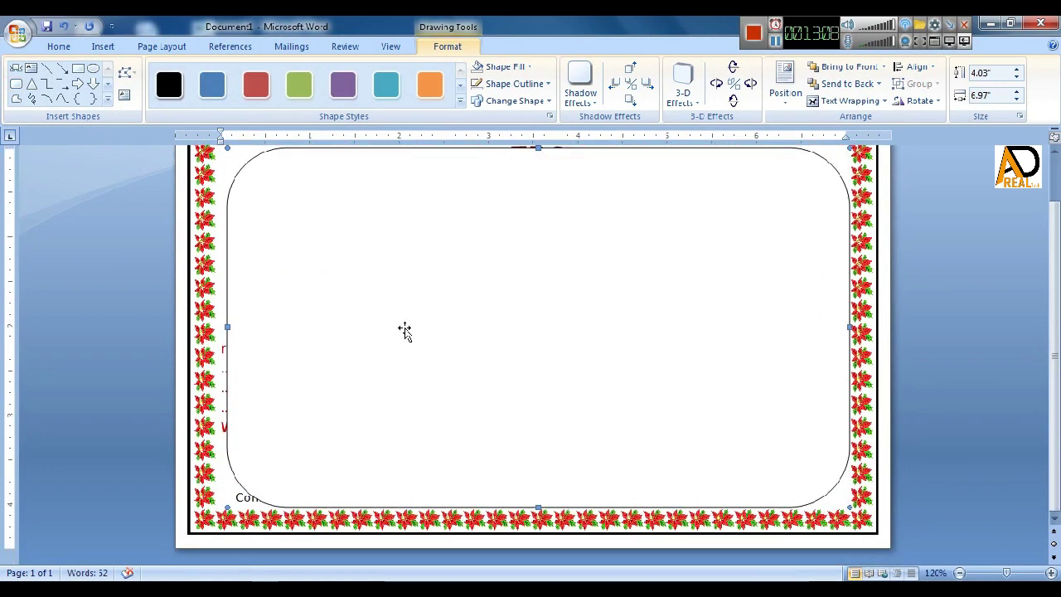
scroll(486, 378, "up", 1)
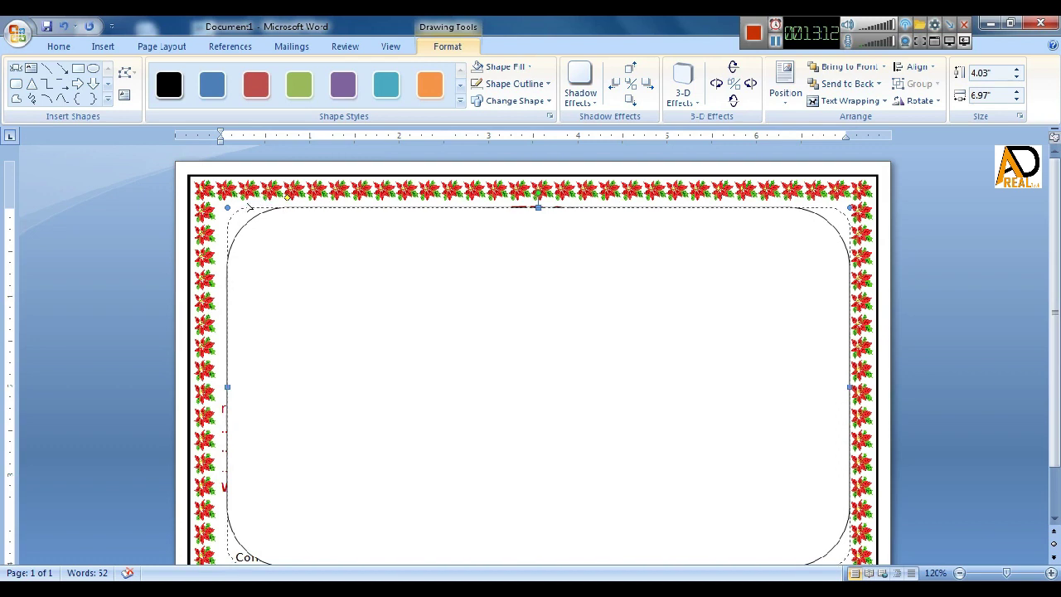
left_click_drag(243, 205, 241, 203)
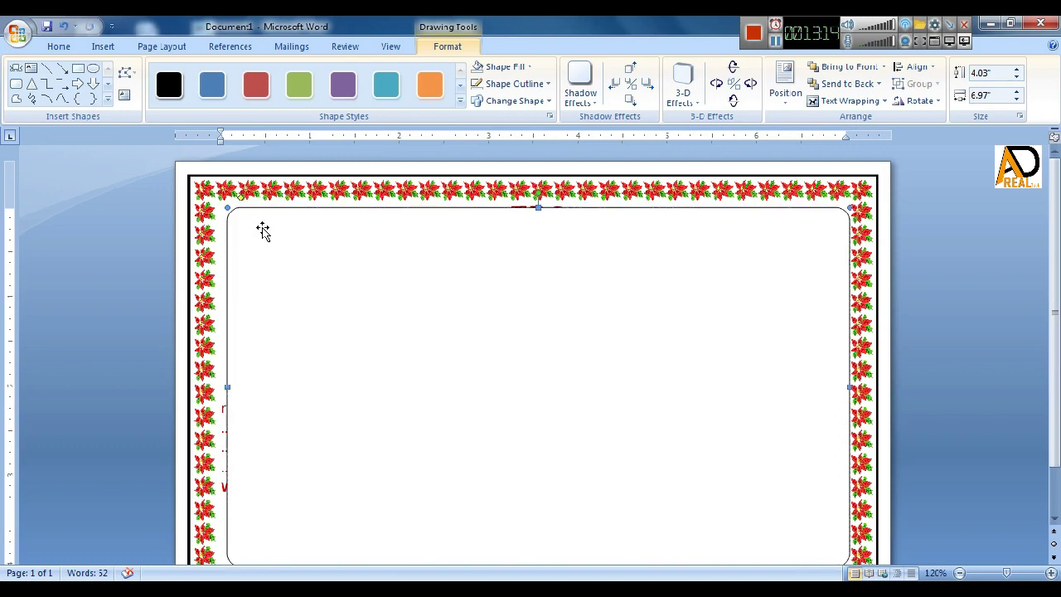
Step: Remove the rounded frame's fill and widen its left edge so it measures 4.08" by 7.06"
left_click(505, 66)
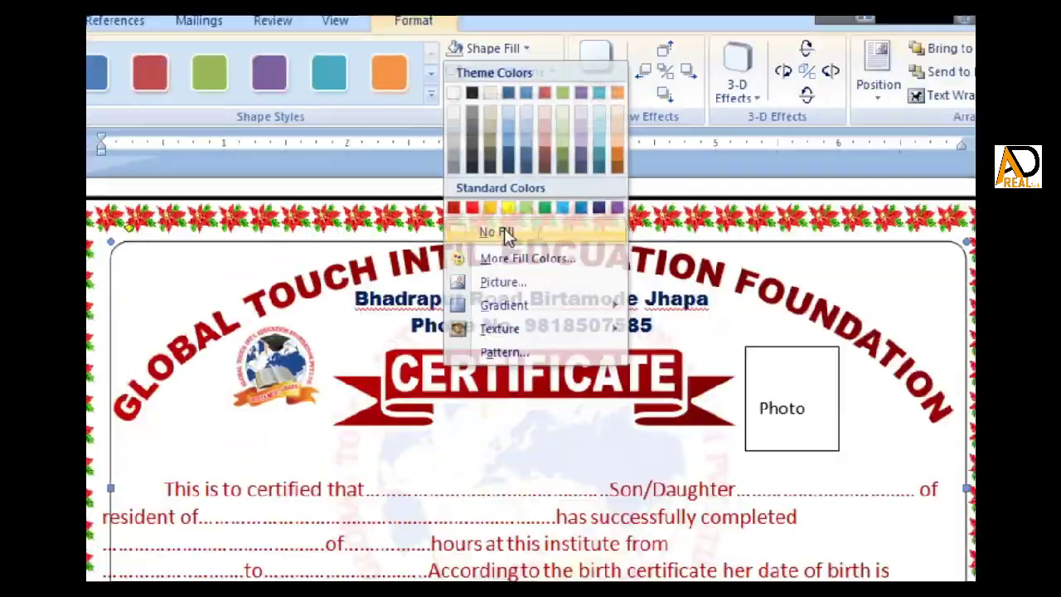
left_click(504, 229)
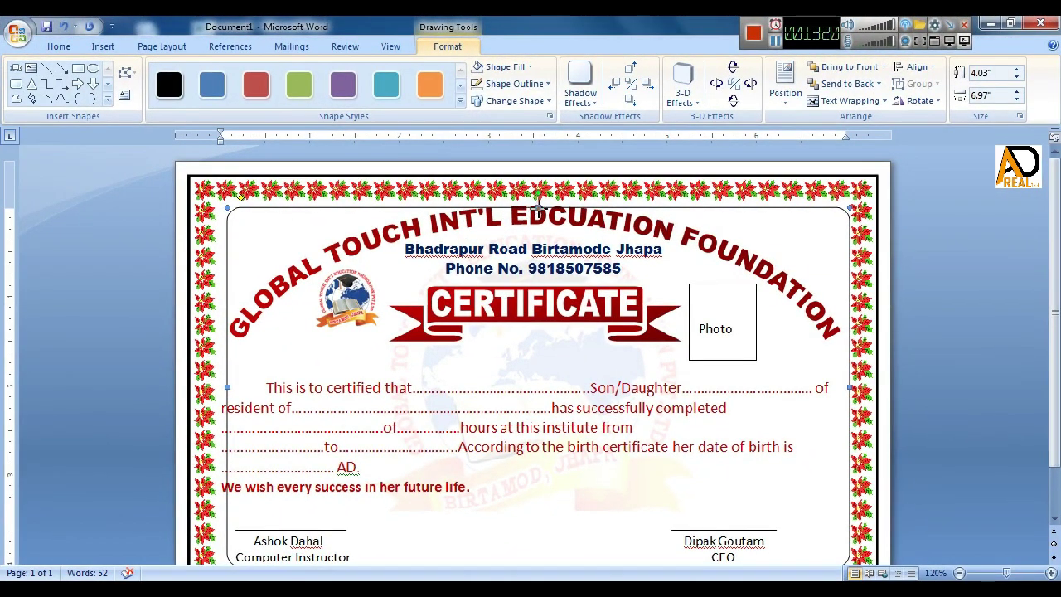
left_click_drag(537, 203, 537, 198)
scroll(559, 303, "down", 1)
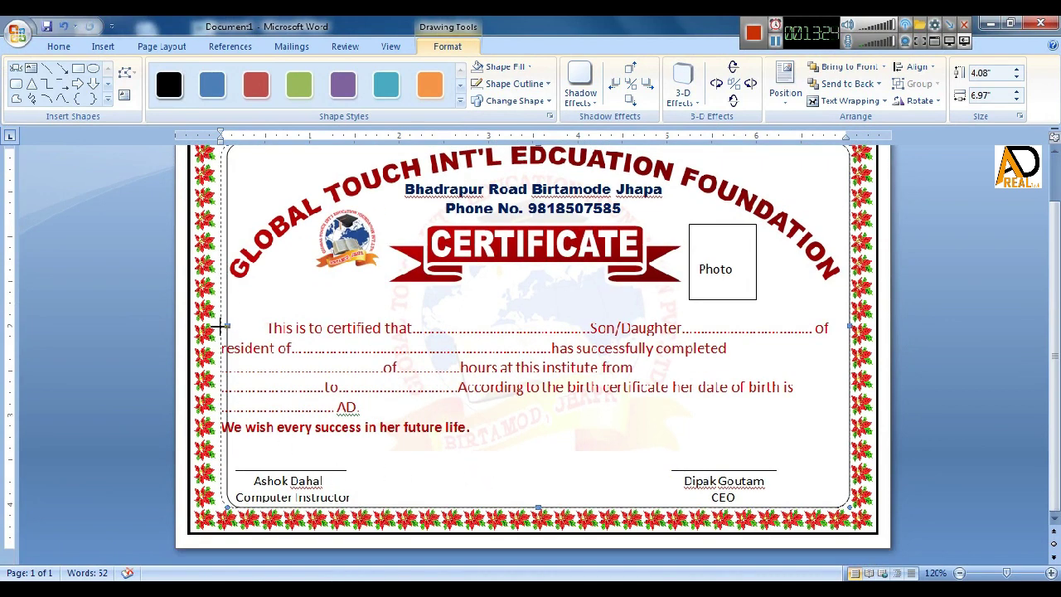
left_click_drag(223, 326, 218, 326)
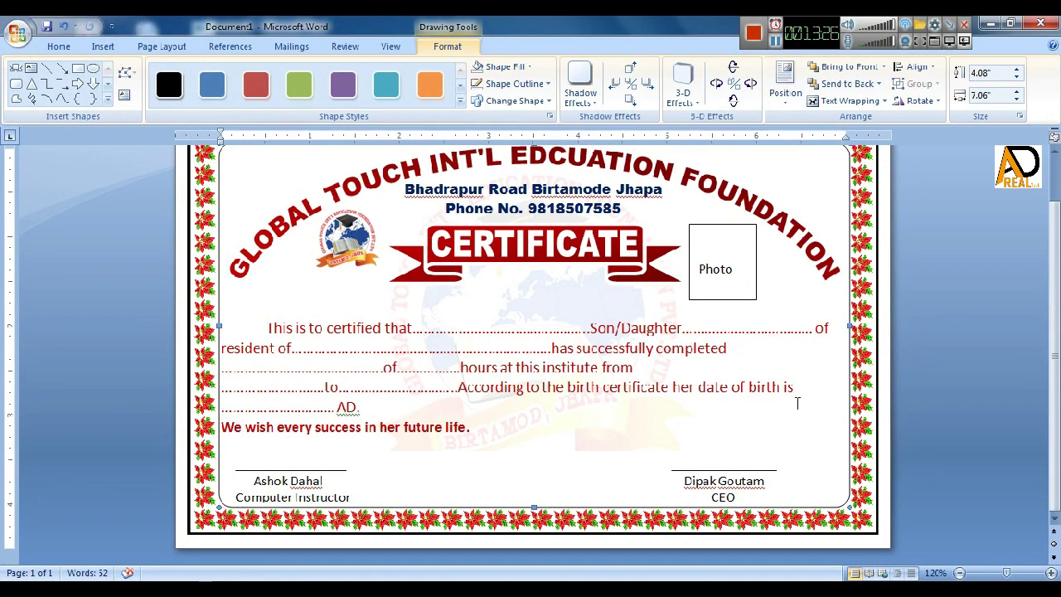
scroll(797, 403, "up", 1)
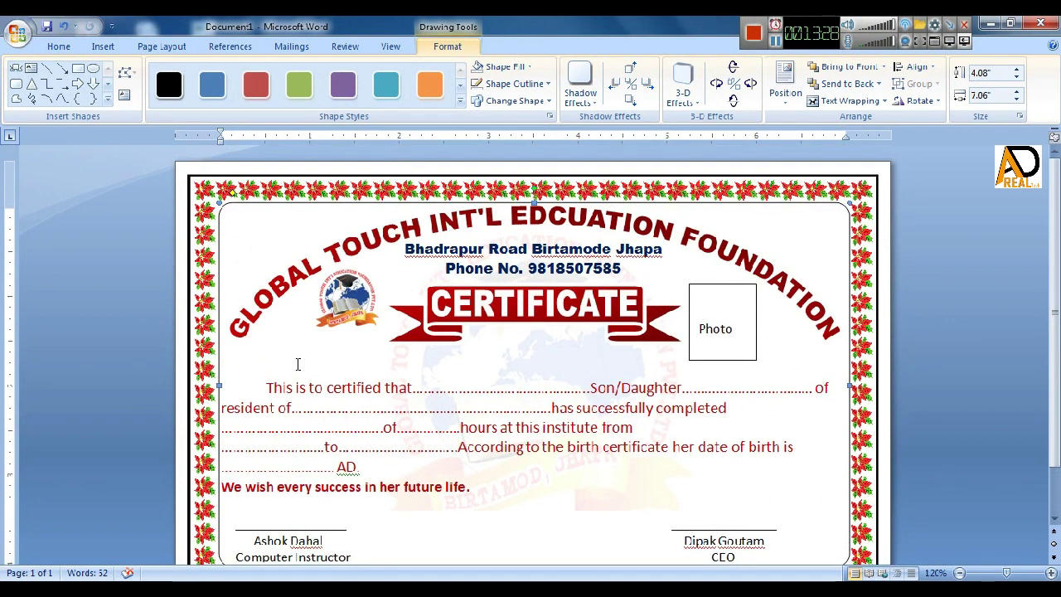
left_click(260, 386)
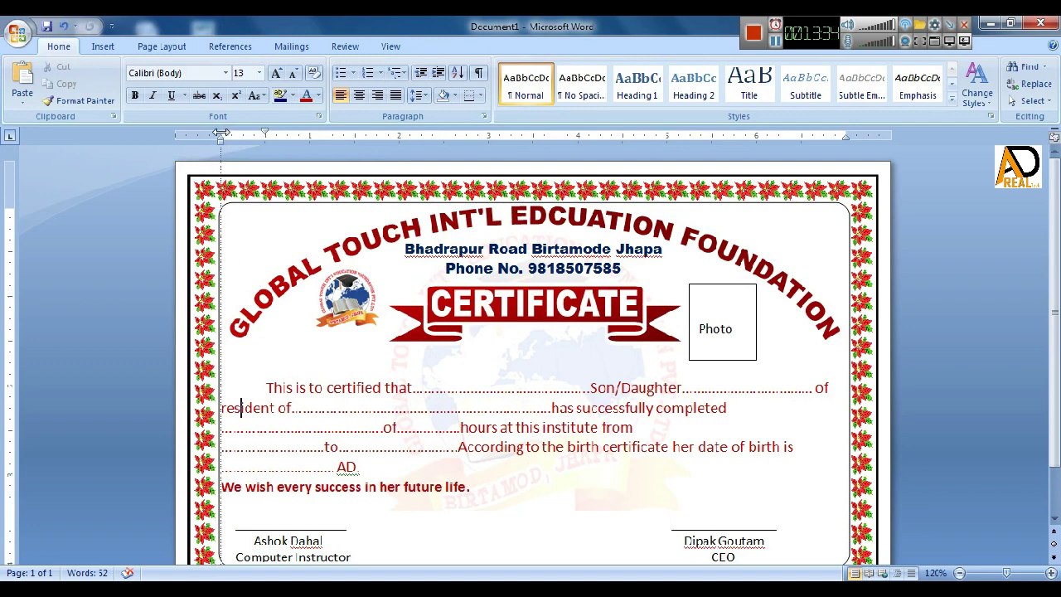
Step: Set the rounded inner frame's outline weight to 2¼ pt
left_click_drag(222, 132, 227, 138)
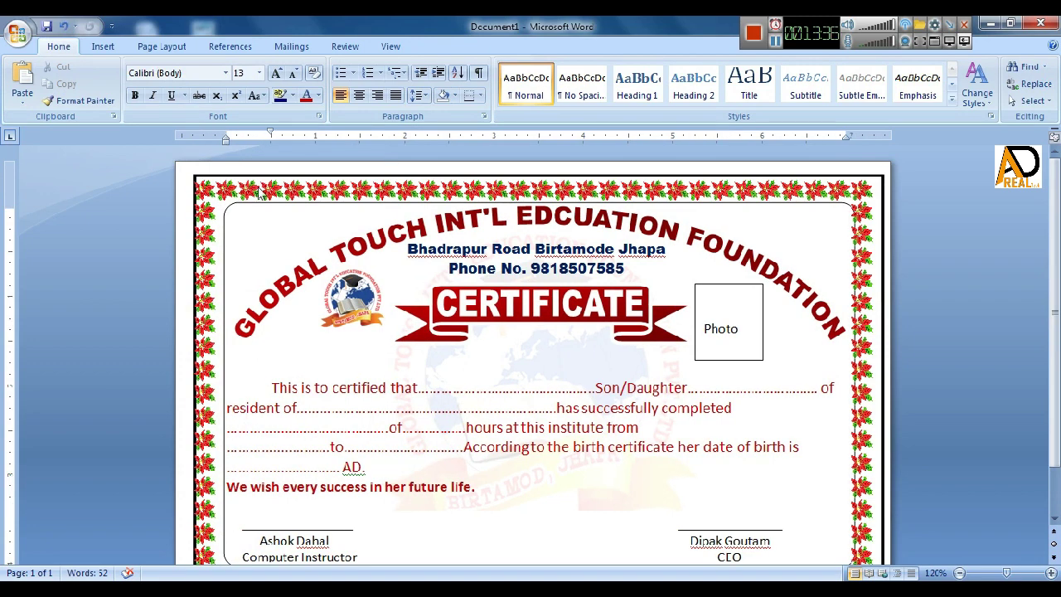
key("ctrl+z")
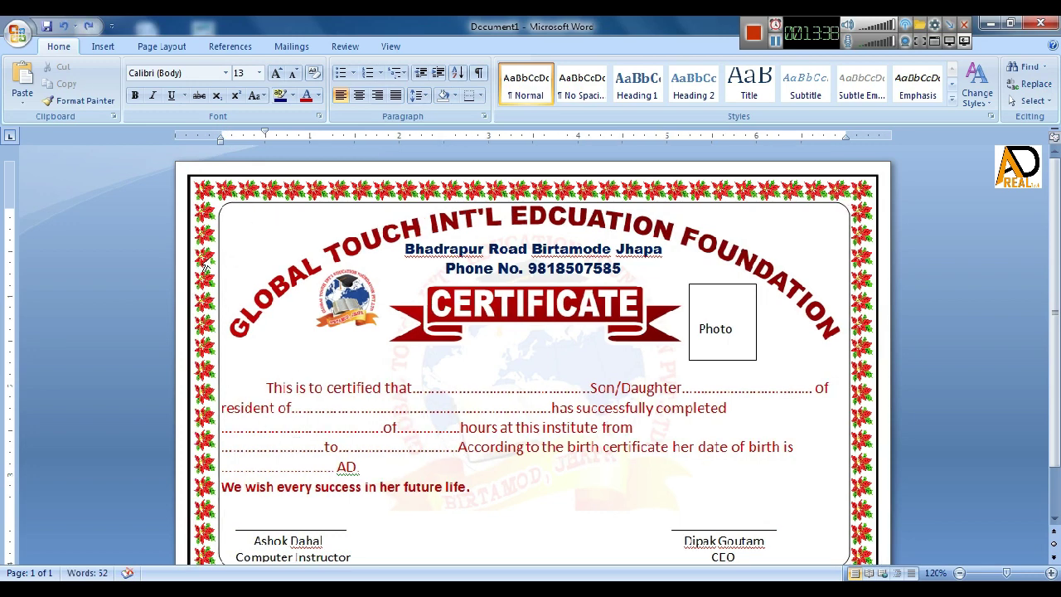
scroll(648, 382, "down", 2)
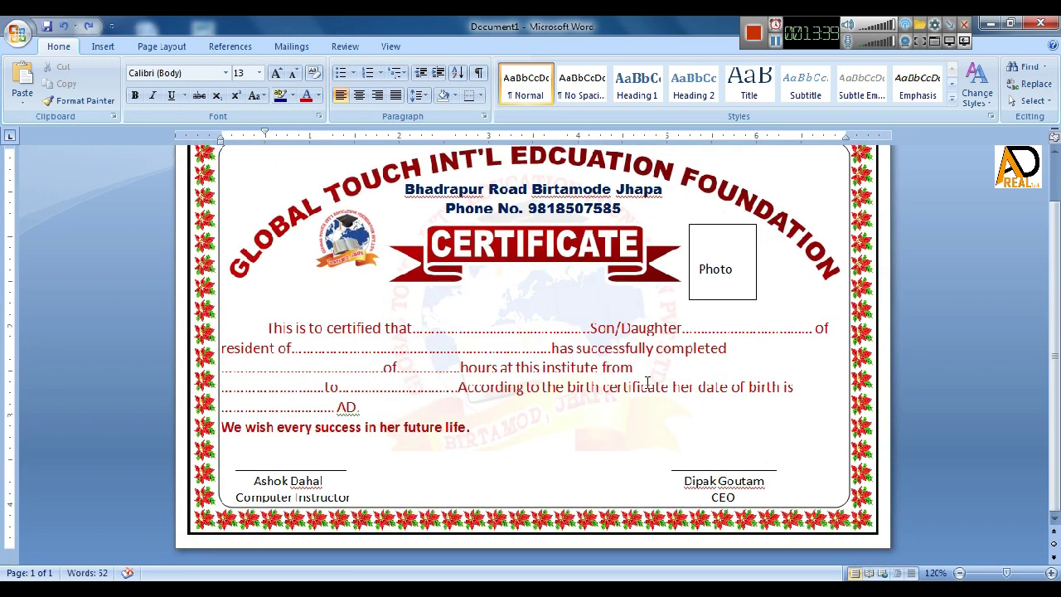
left_click(220, 498)
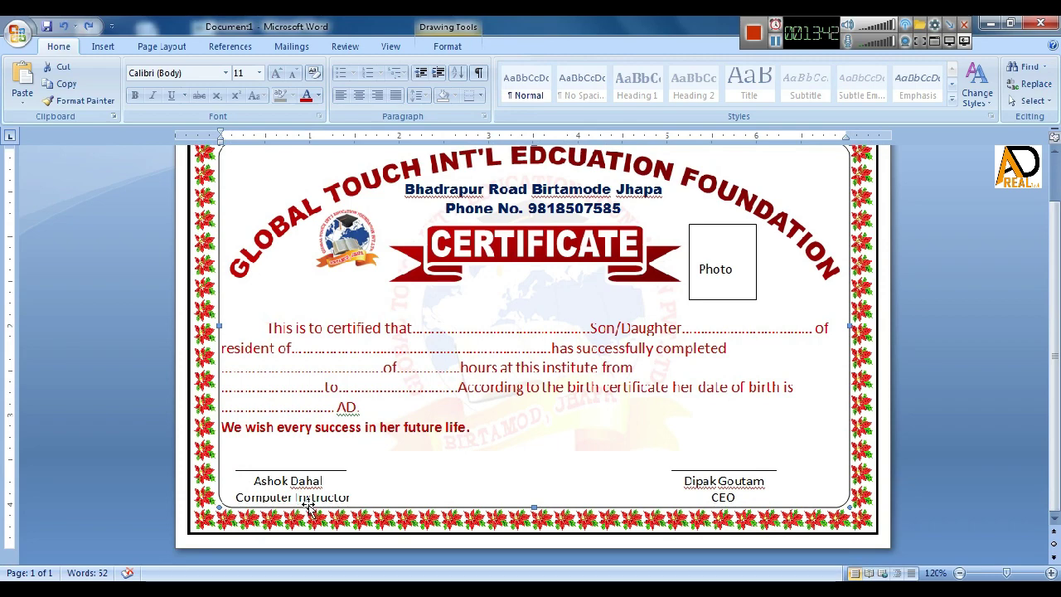
left_click(447, 46)
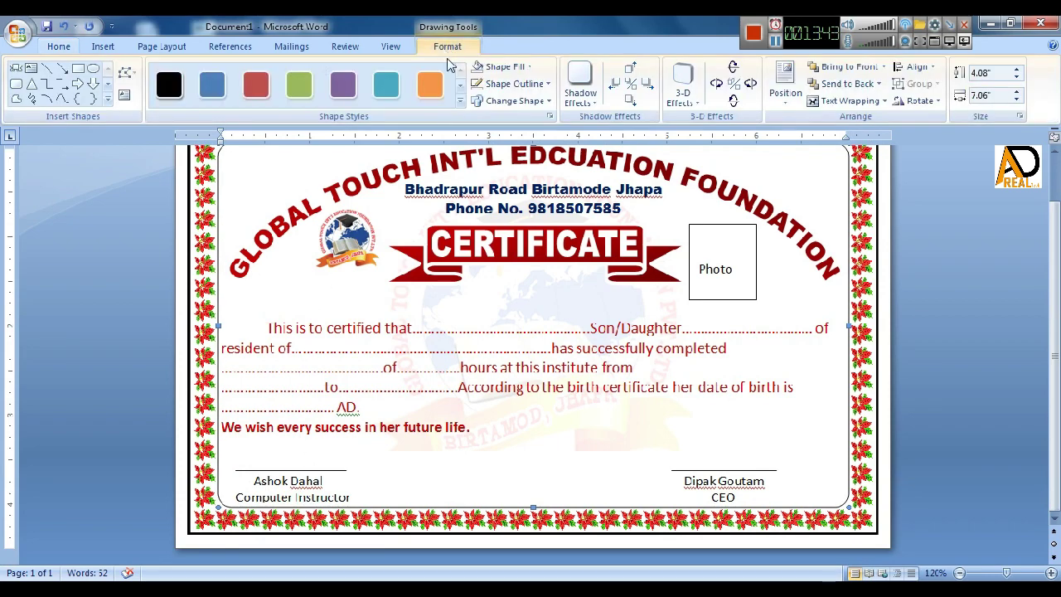
left_click(507, 83)
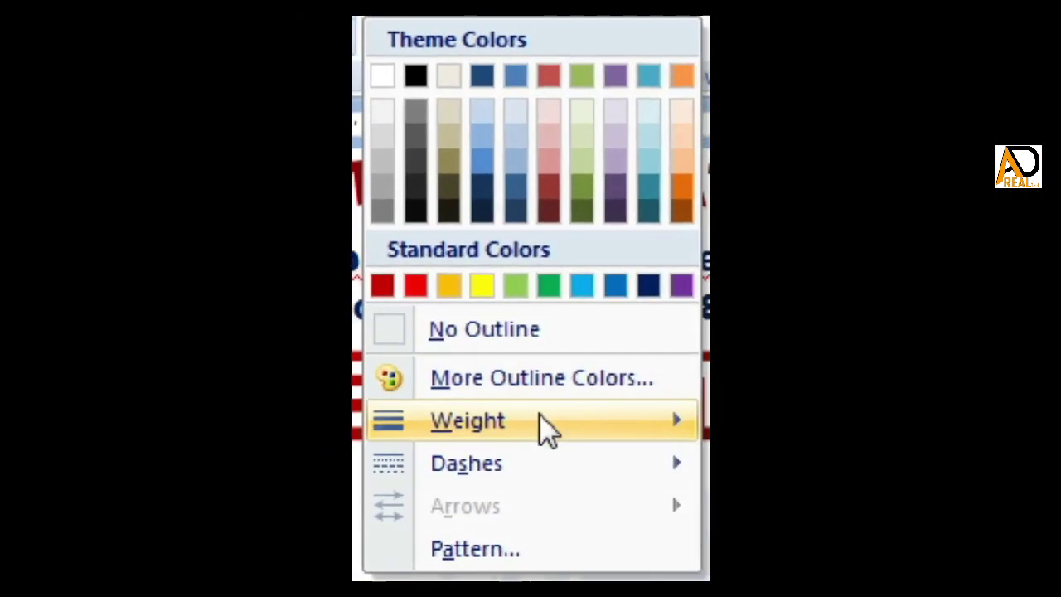
mouse_move(547, 427)
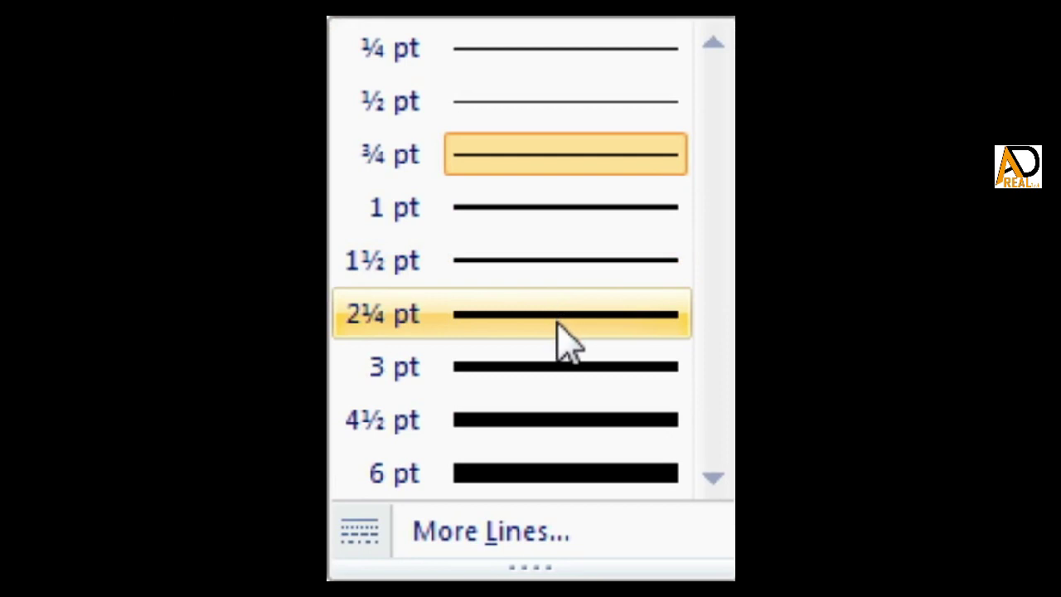
left_click(563, 335)
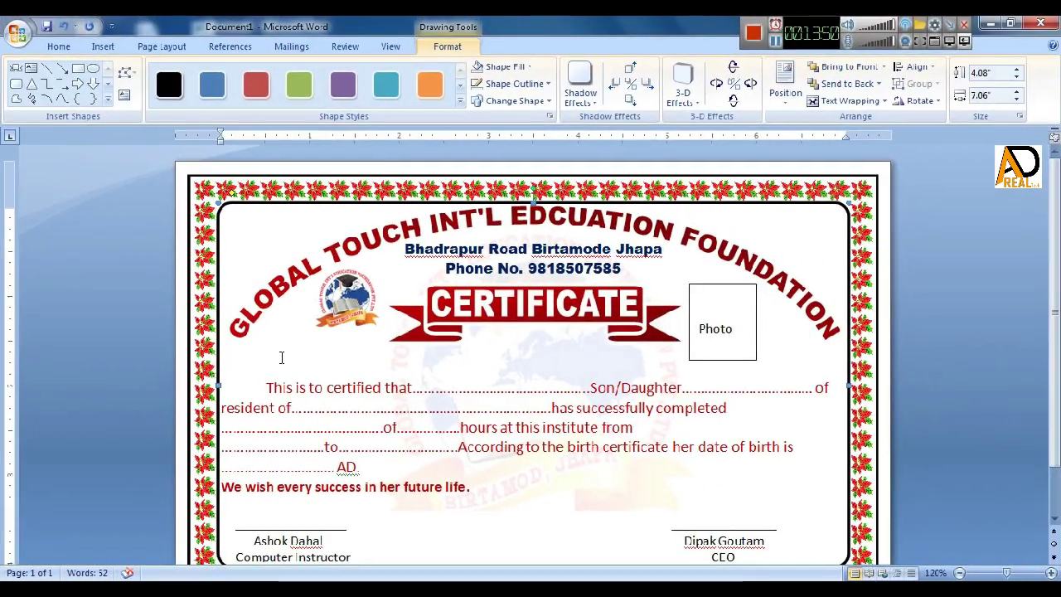
Step: Check the layout by selecting the arched title, rounded frame and signature text box
scroll(690, 360, "up", 1)
scroll(645, 469, "down", 1)
scroll(645, 468, "up", 1)
scroll(639, 469, "down", 1)
scroll(576, 435, "up", 1)
scroll(370, 418, "down", 1)
scroll(397, 412, "up", 1)
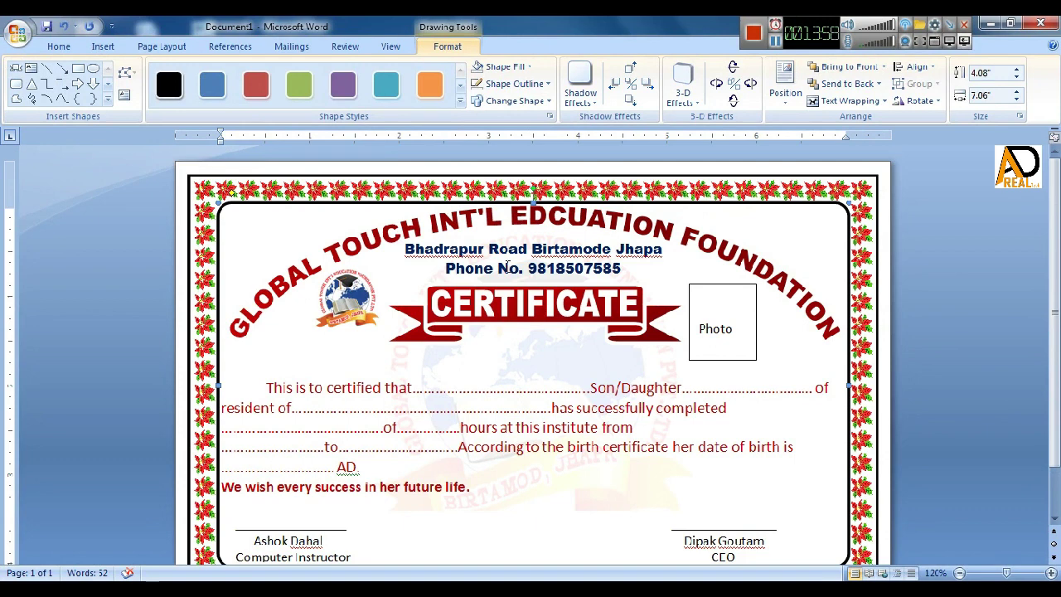
left_click(492, 225)
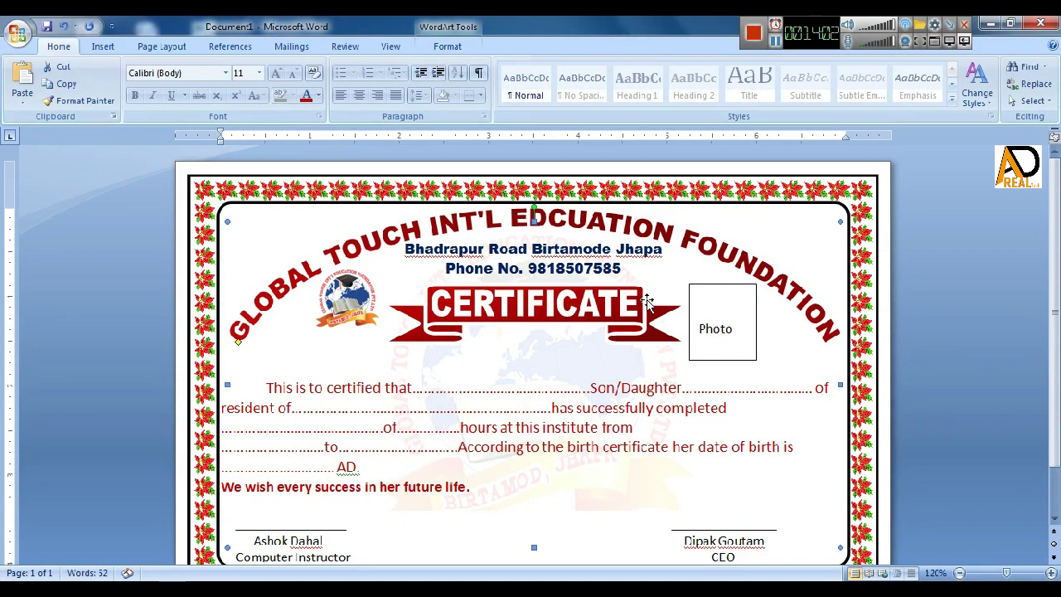
left_click(501, 218)
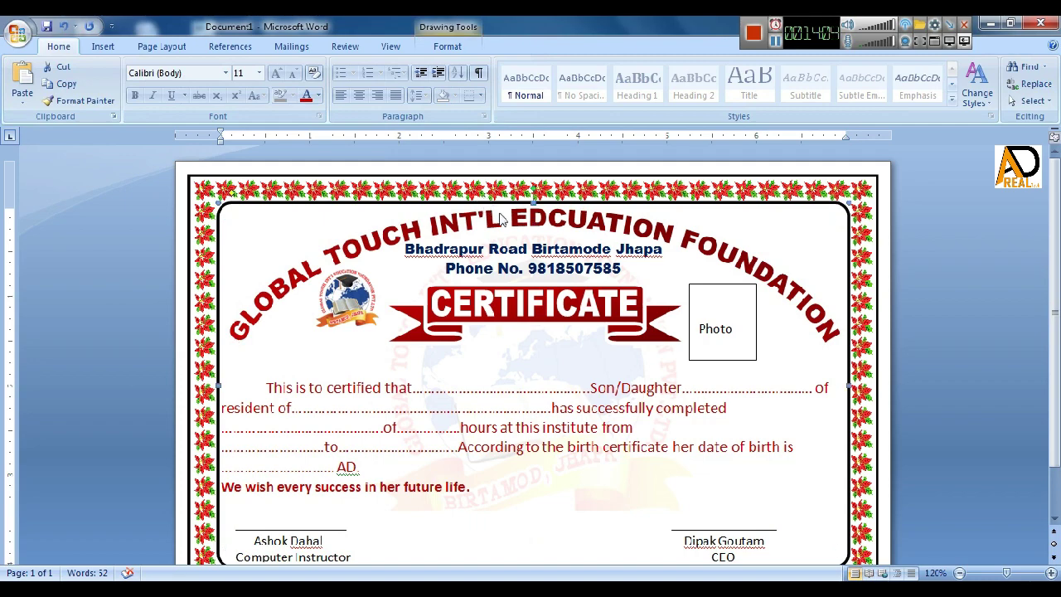
scroll(562, 299, "down", 1)
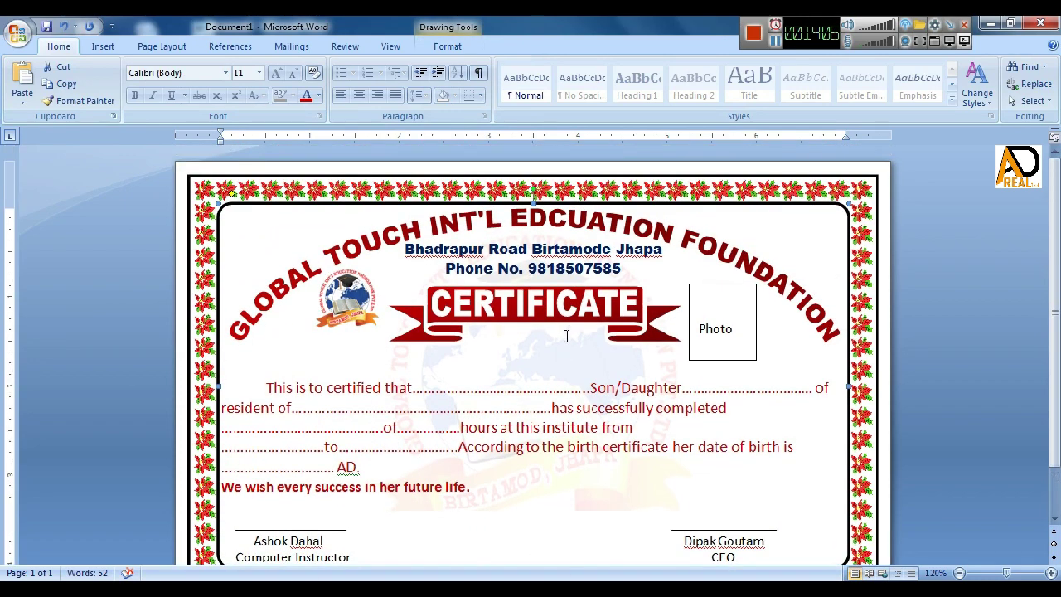
left_click(550, 454)
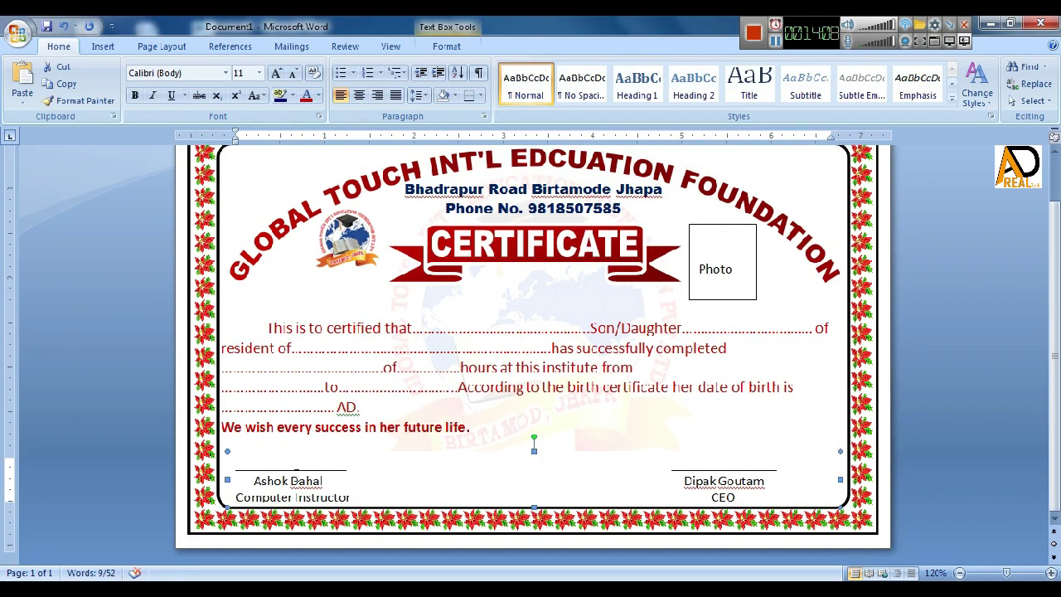
Step: Make the text of both signature blocks bold
left_click_drag(236, 466, 744, 501)
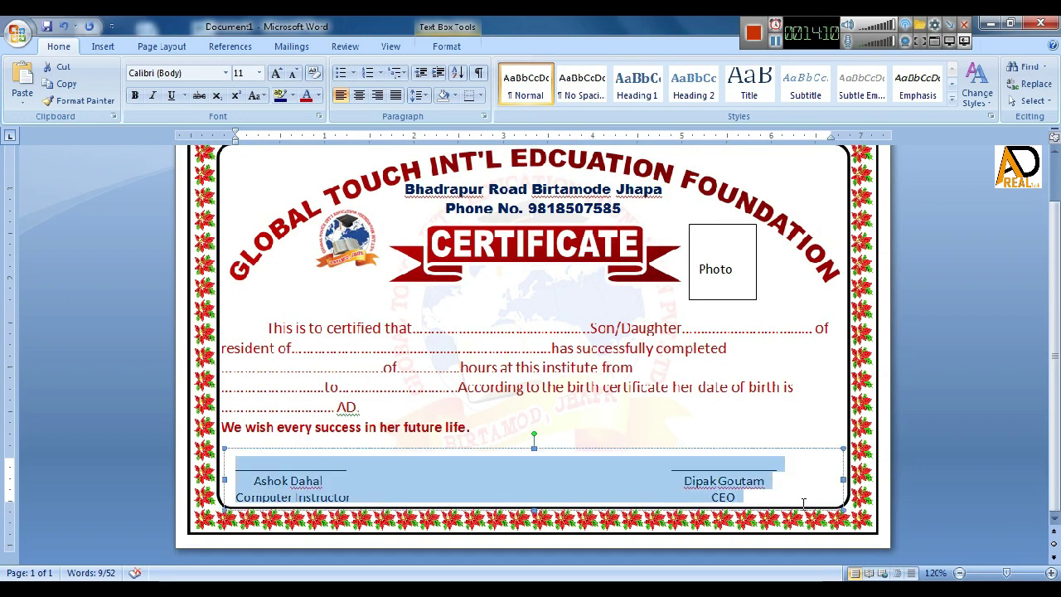
key("ctrl+b")
left_click(623, 483)
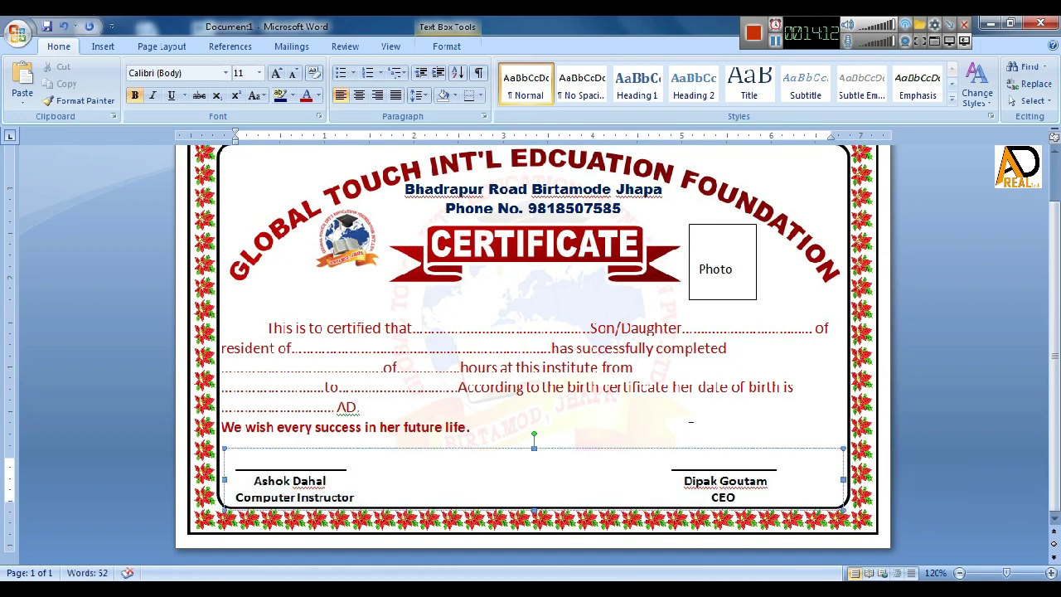
left_click(771, 300)
scroll(770, 300, "up", 1)
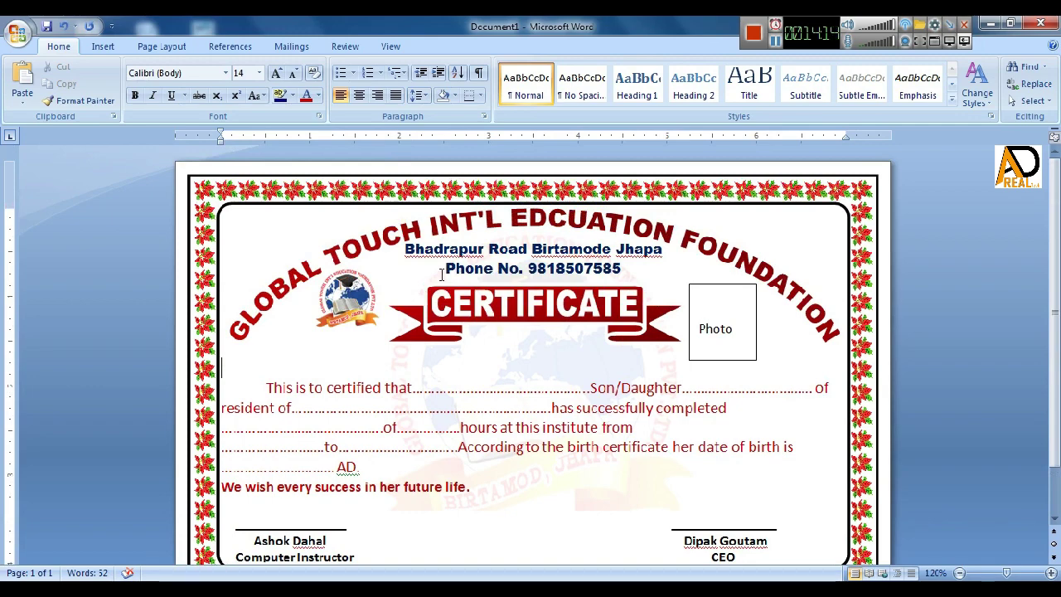
Step: Set the outer flower border shape to No Fill
left_click(706, 179)
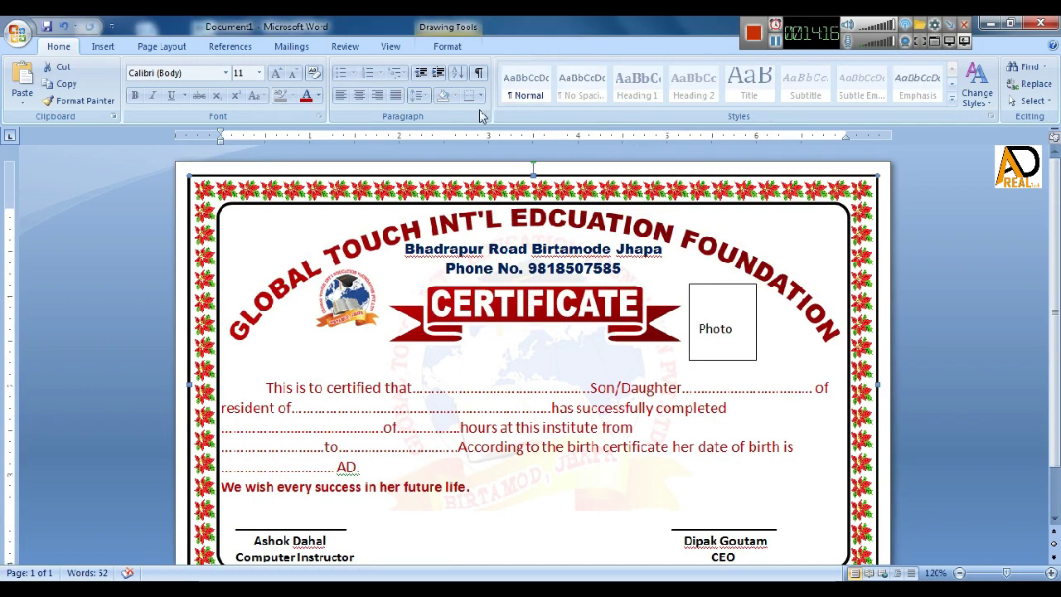
left_click(445, 49)
left_click(498, 66)
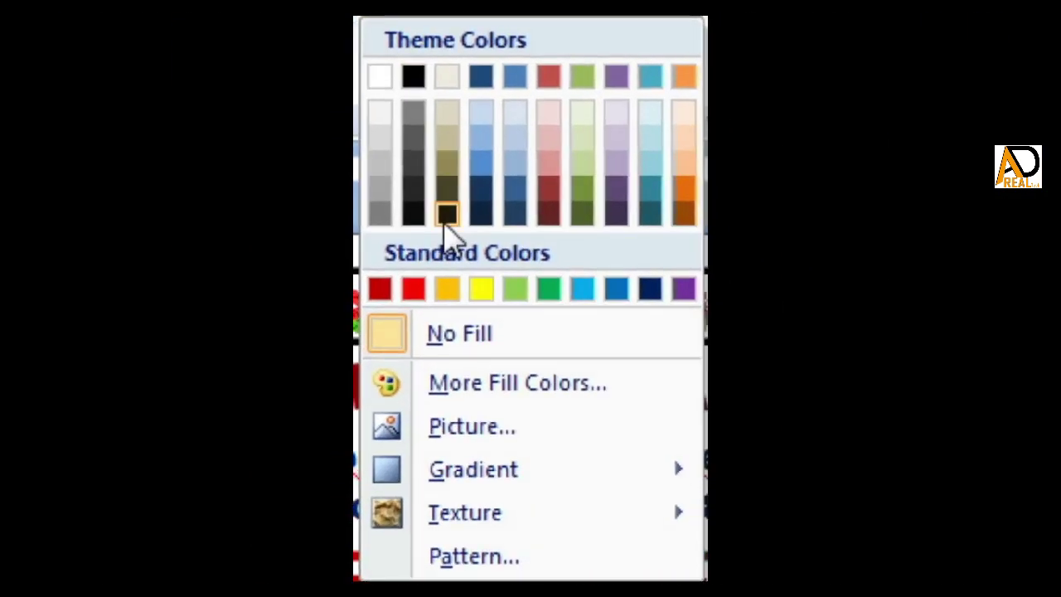
left_click(569, 372)
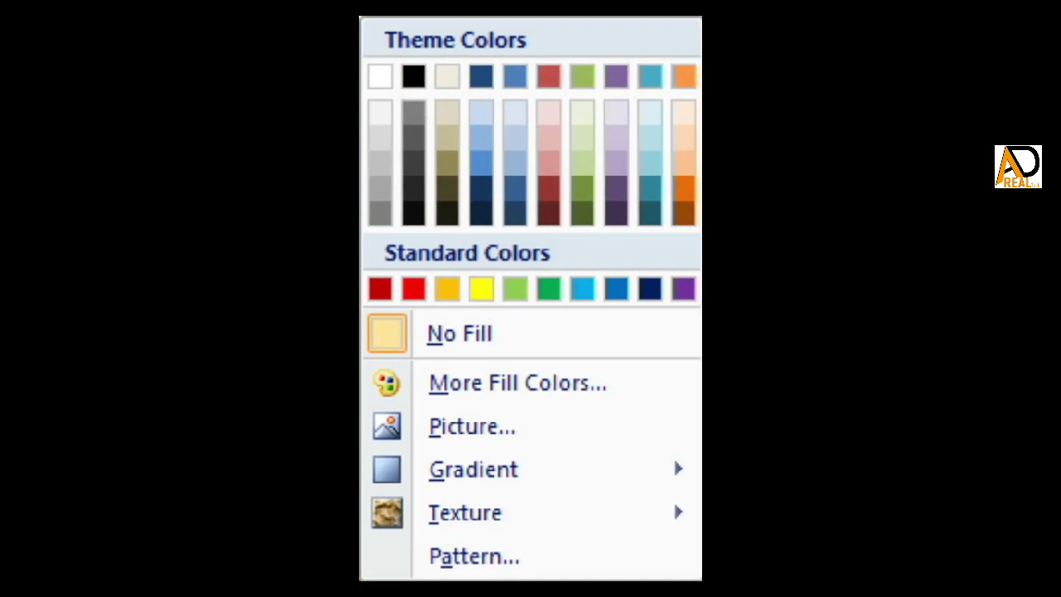
scroll(753, 397, "down", 2)
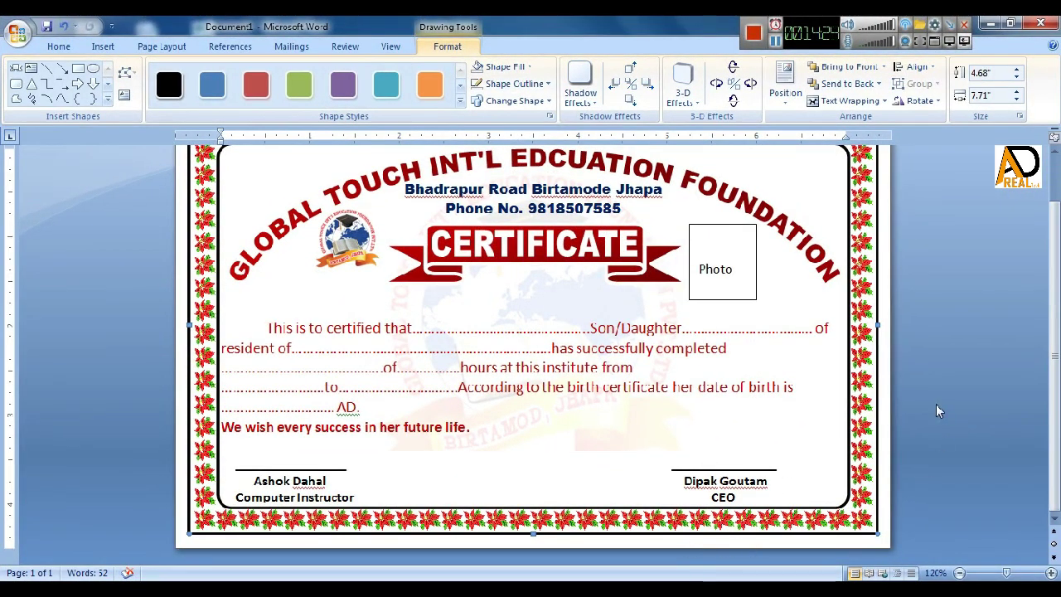
left_click(748, 227)
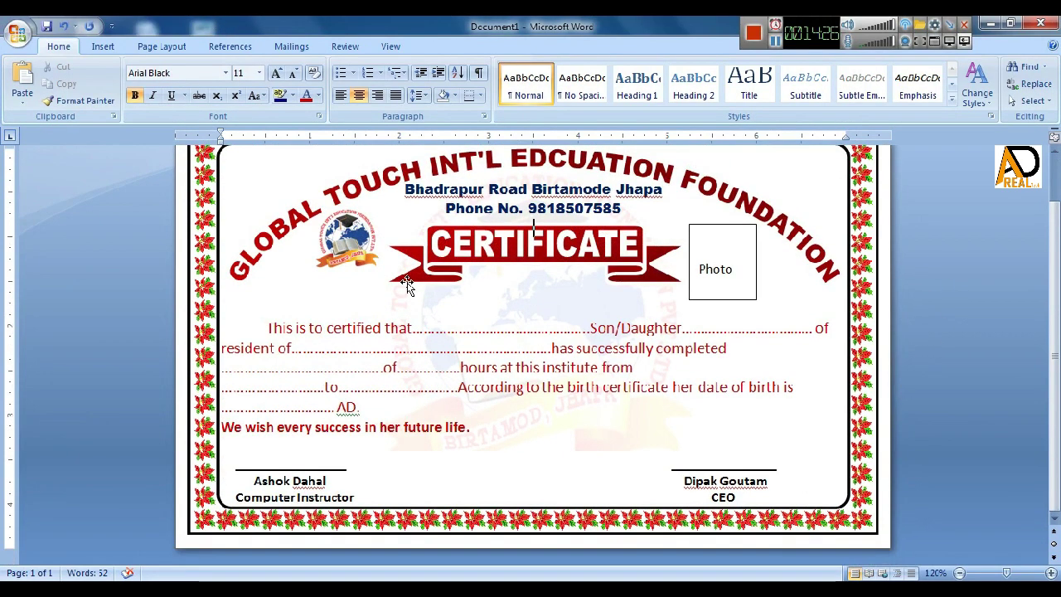
scroll(519, 433, "up", 1)
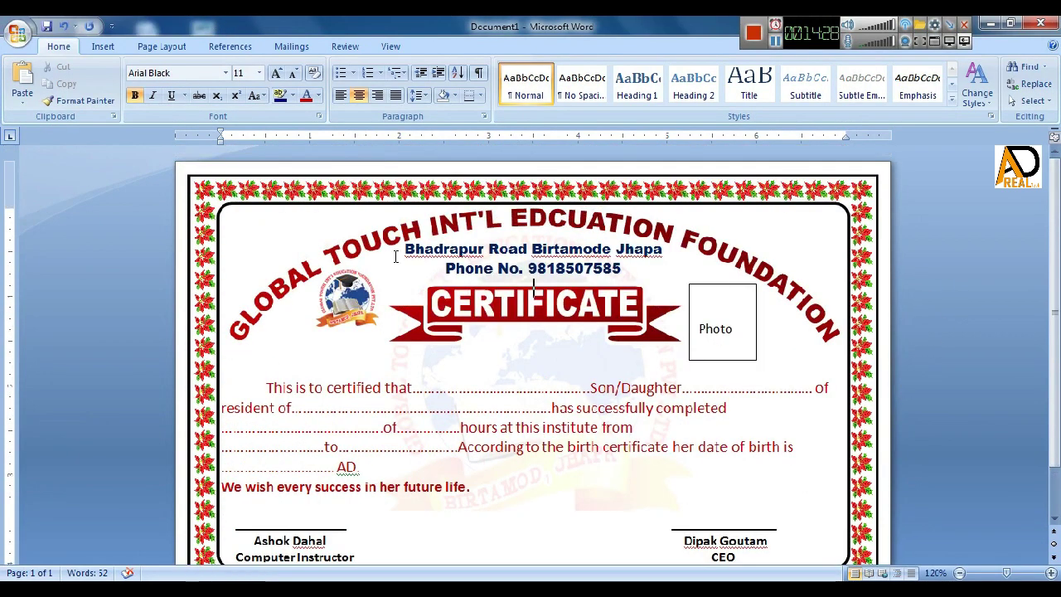
scroll(734, 398, "down", 1)
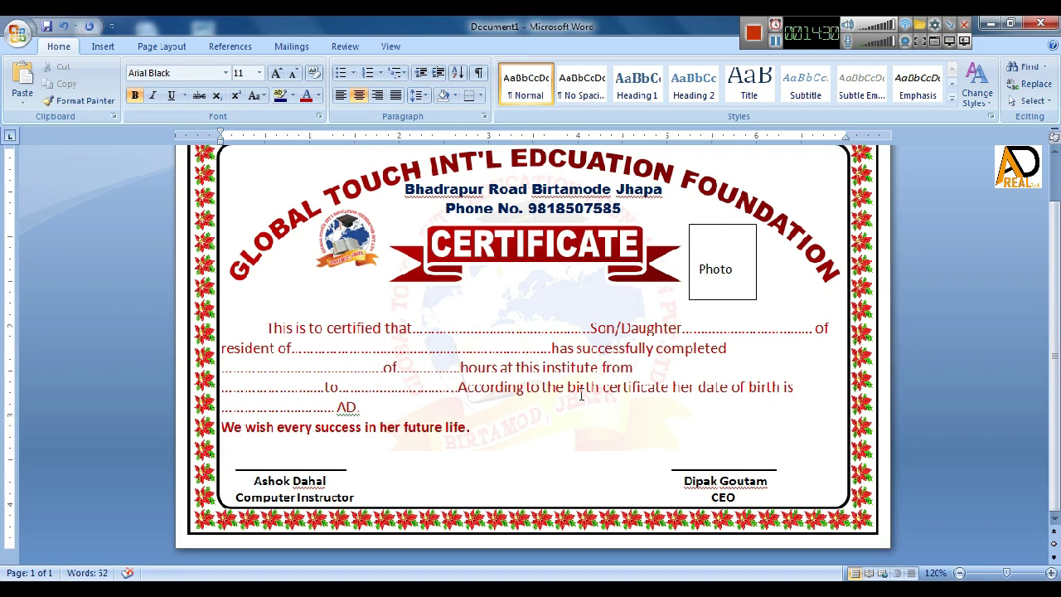
scroll(746, 396, "up", 3)
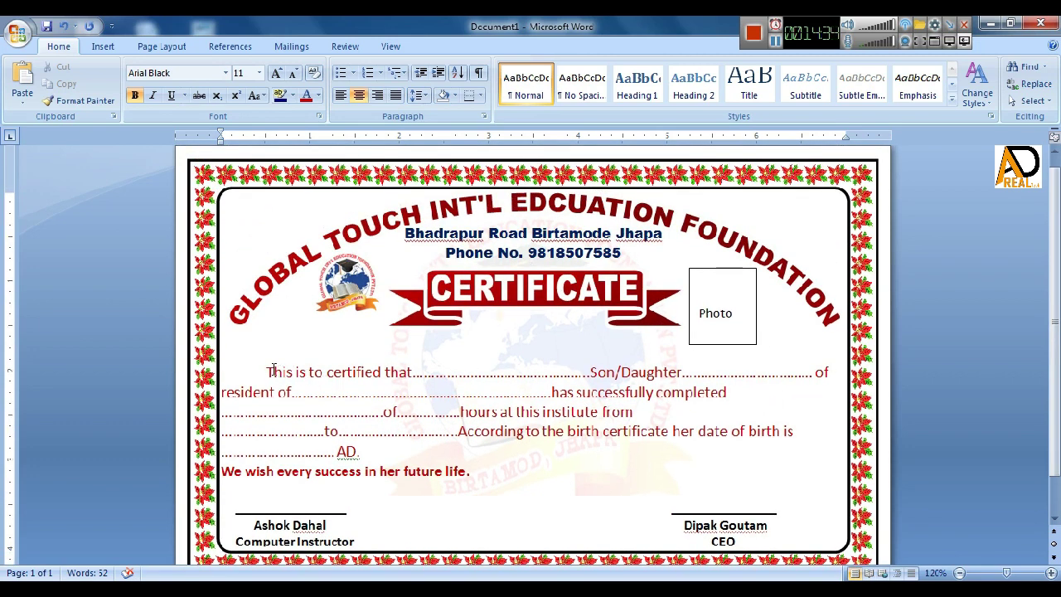
Step: Make the body paragraph from 'This is to certified' to 'AD.' bold at 12 pt
left_click_drag(267, 370, 445, 448)
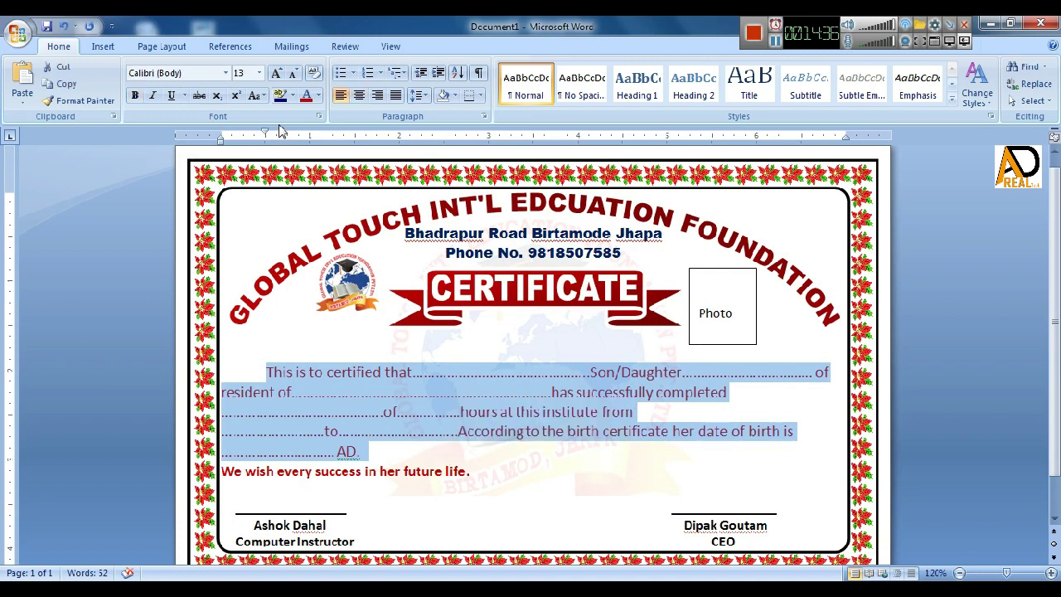
left_click(291, 75)
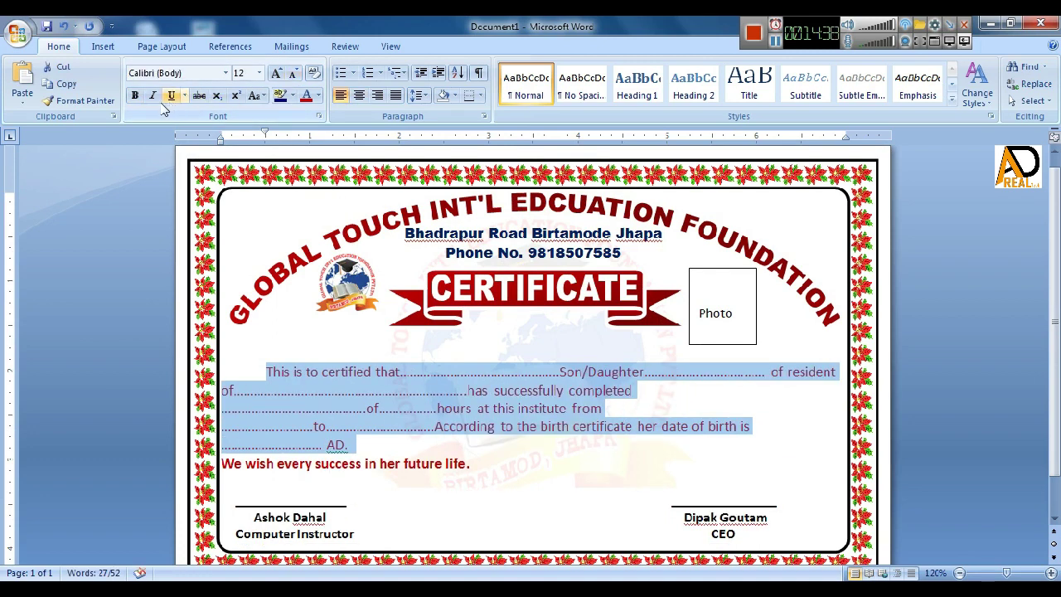
left_click(134, 96)
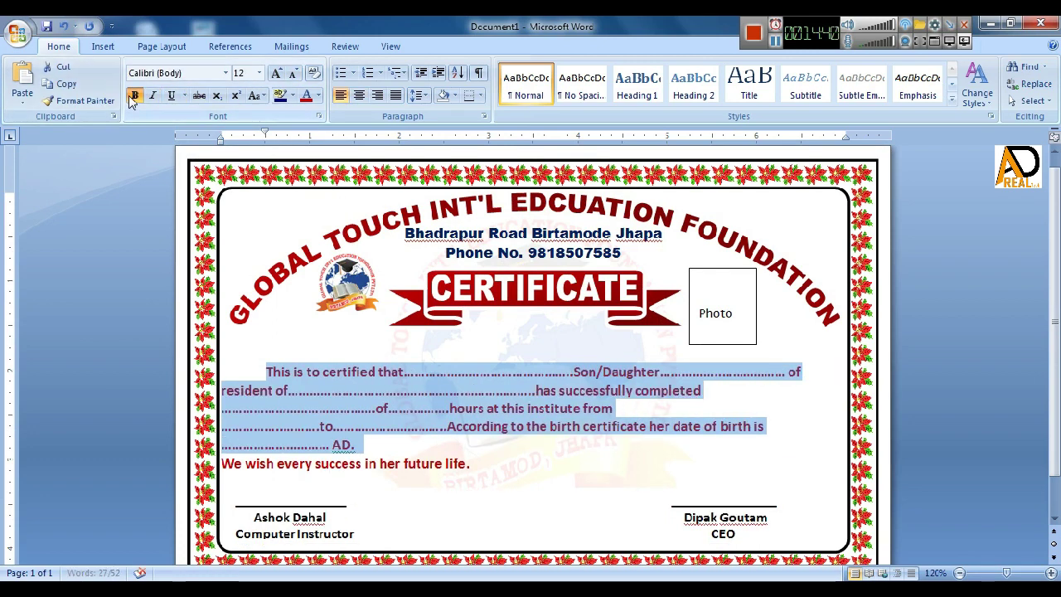
left_click(276, 73)
left_click(292, 73)
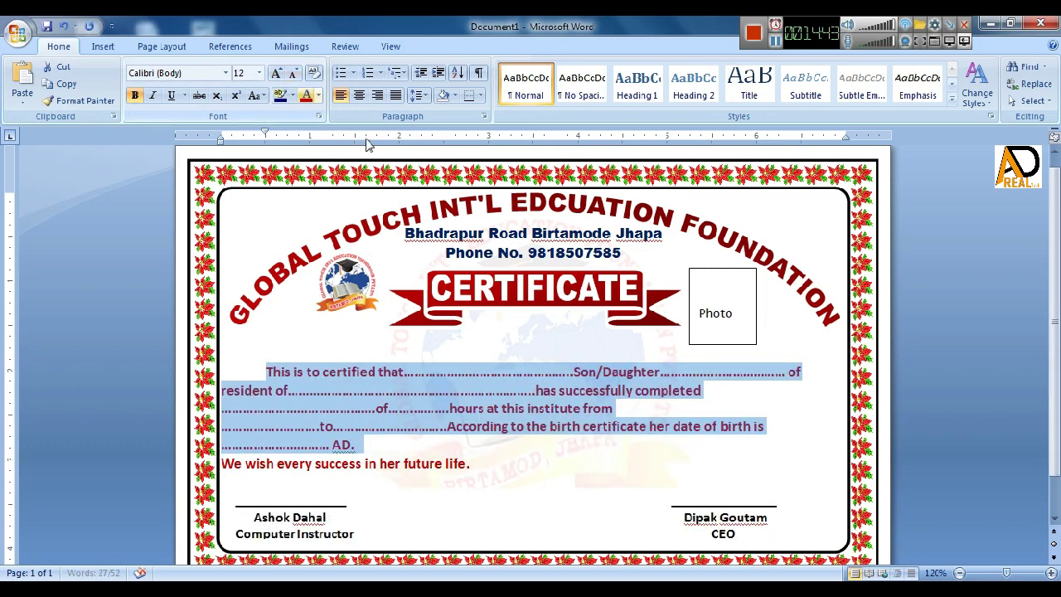
left_click(692, 413)
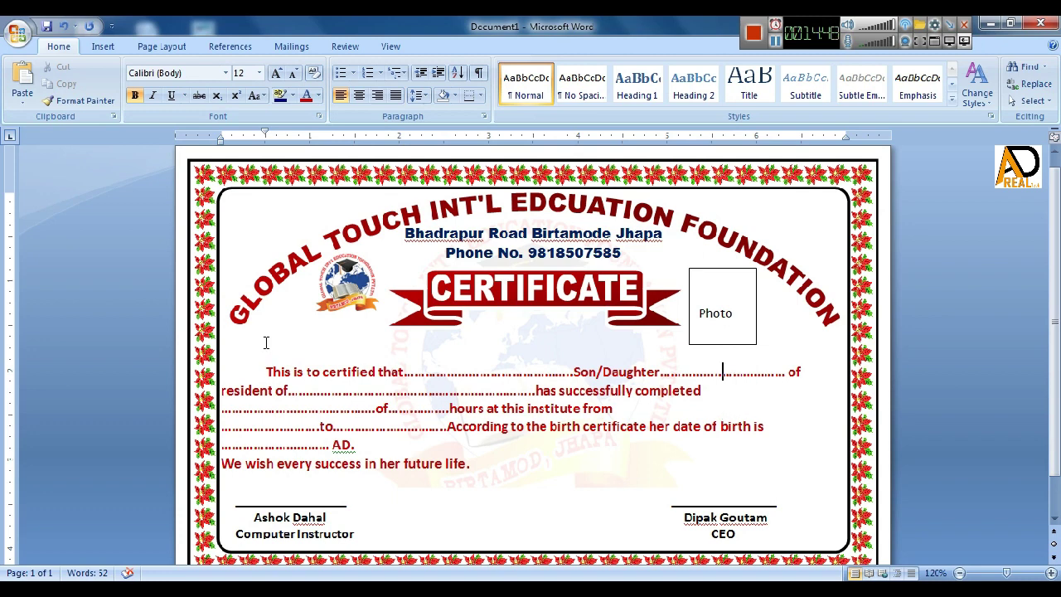
left_click_drag(268, 371, 356, 445)
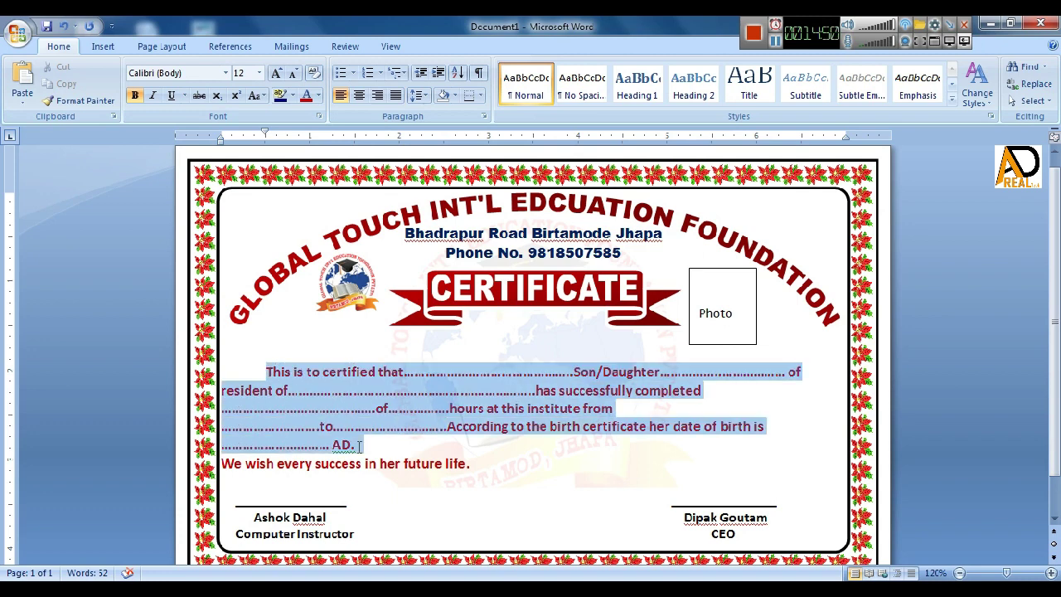
Step: Justify the body text and lengthen the blanks after 'resident of', 'Son/Daughter' and around 'of'
left_click(394, 96)
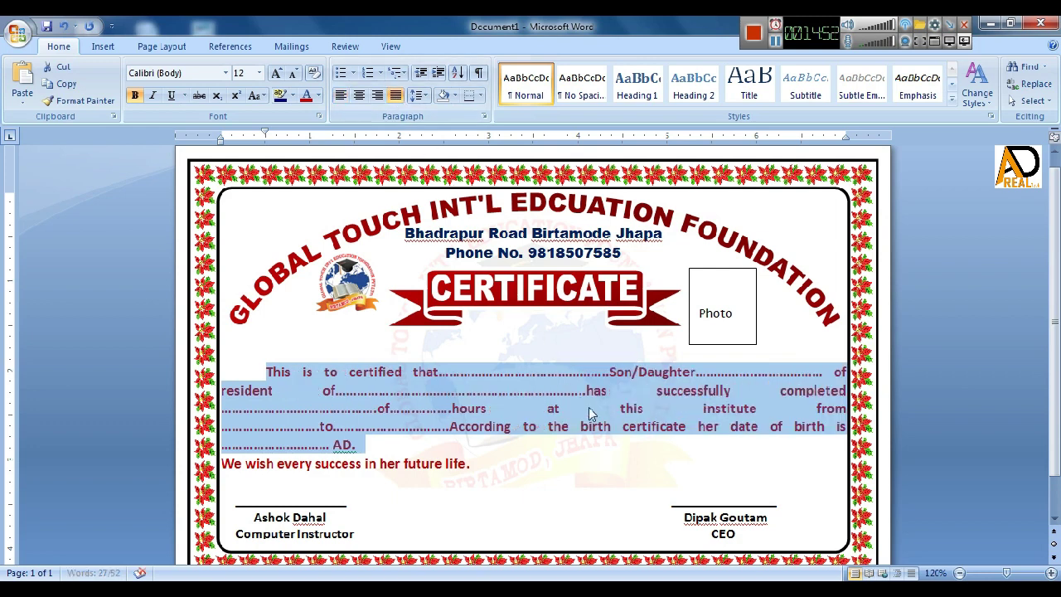
key("Right")
left_click(497, 393)
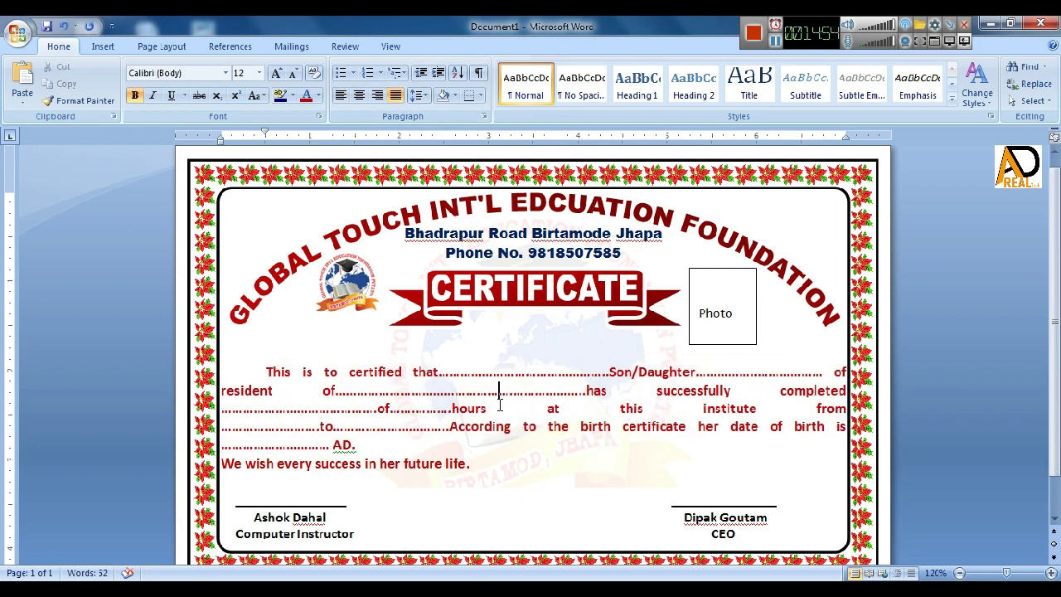
type("................")
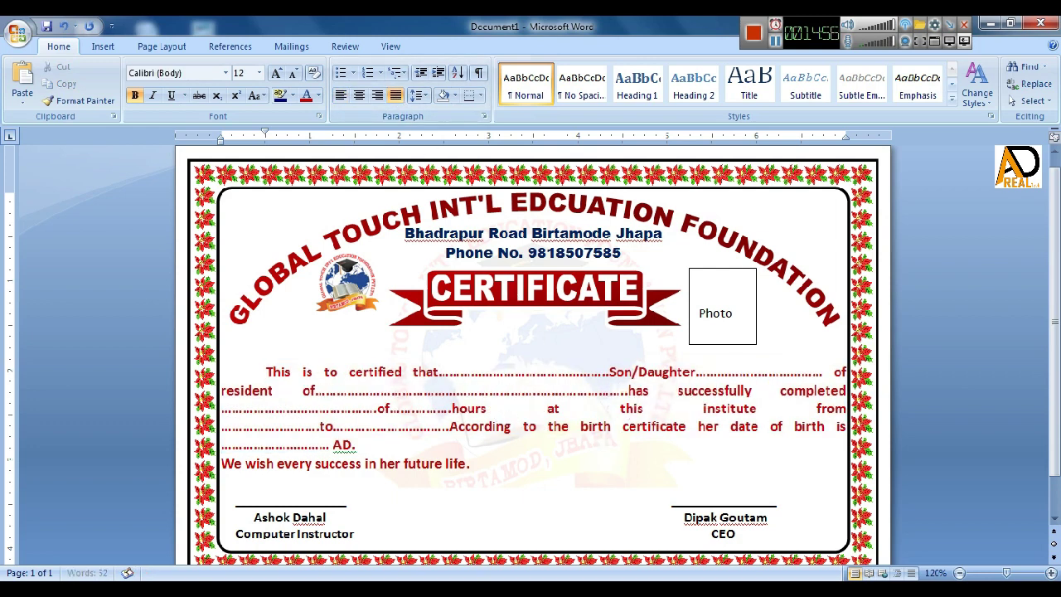
type("..............")
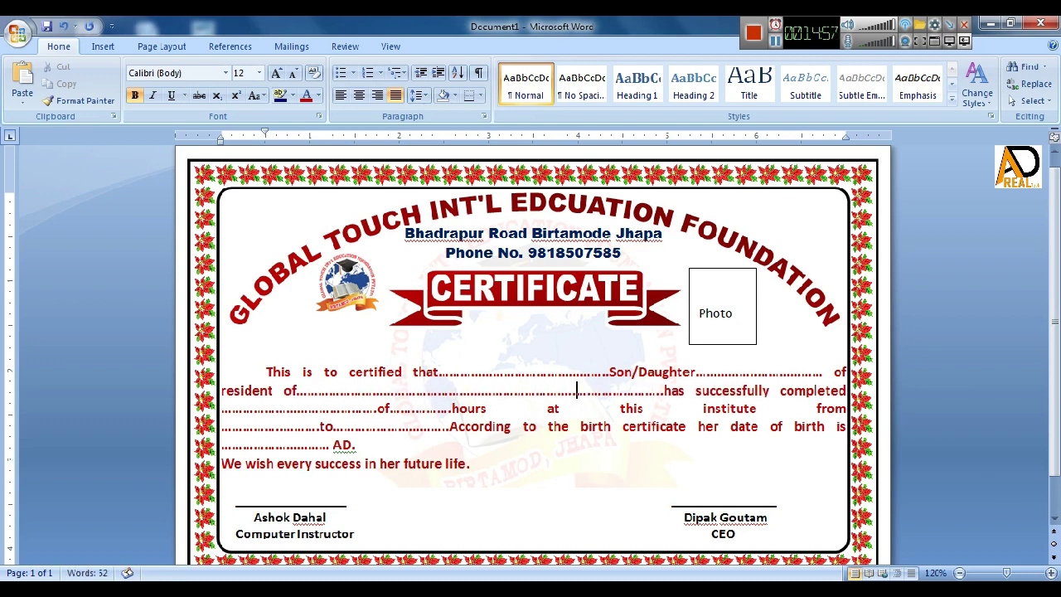
type("......")
left_click(730, 375)
type("....")
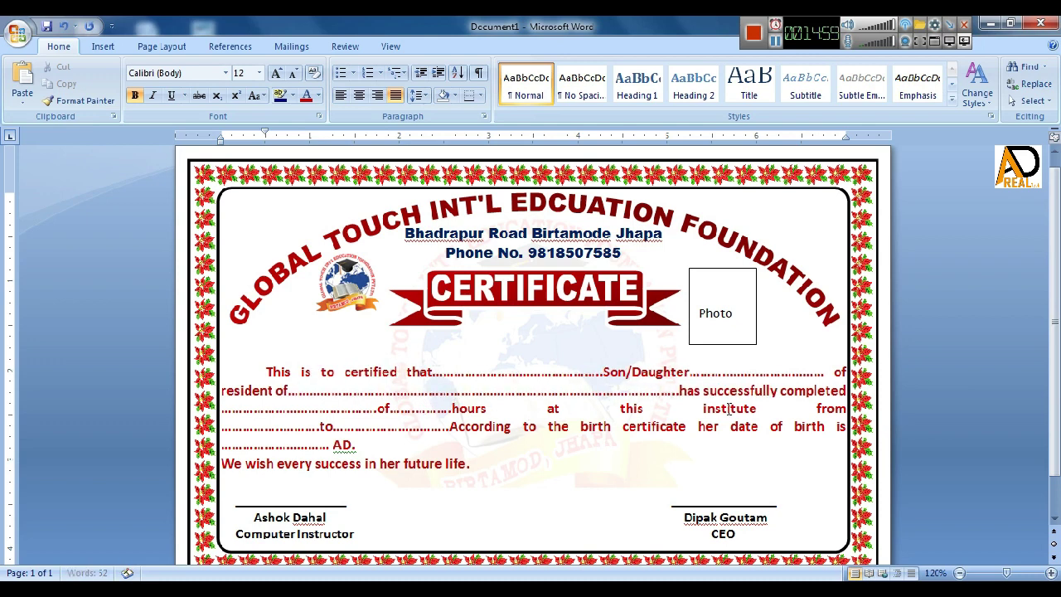
type("..............")
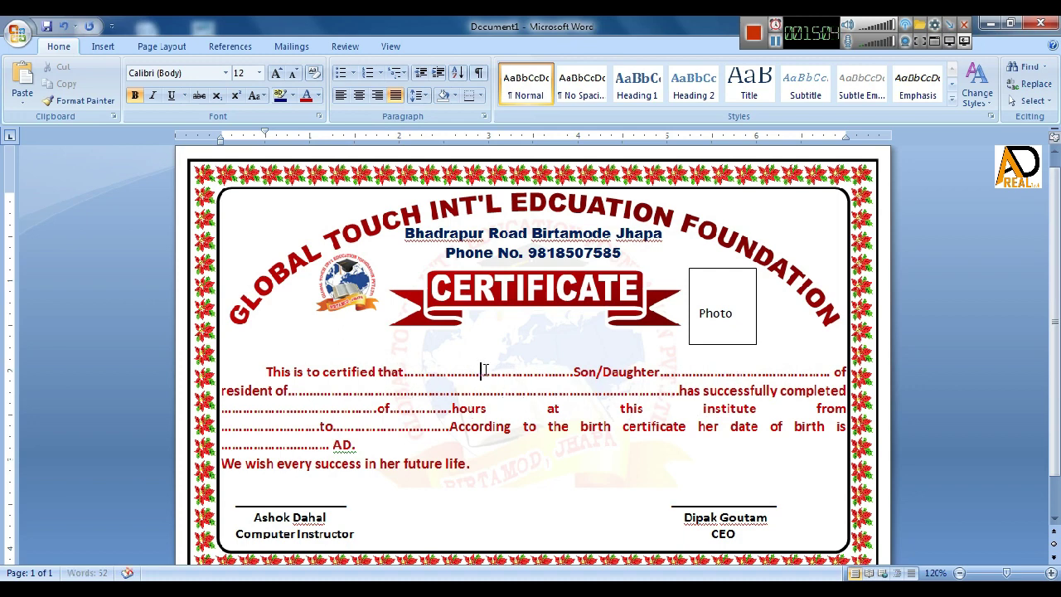
type(".....")
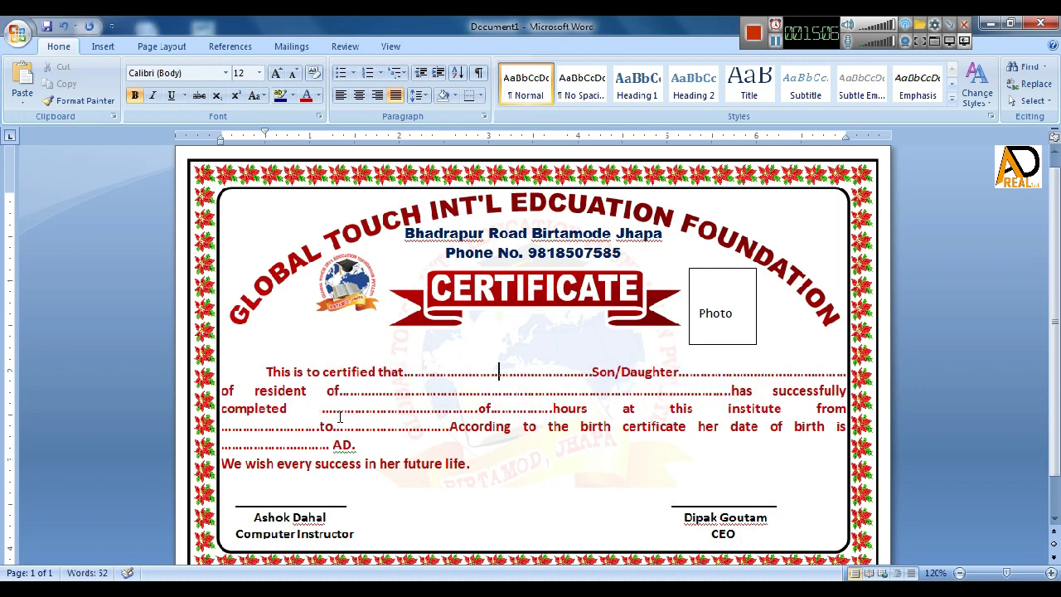
left_click(344, 408)
type("............")
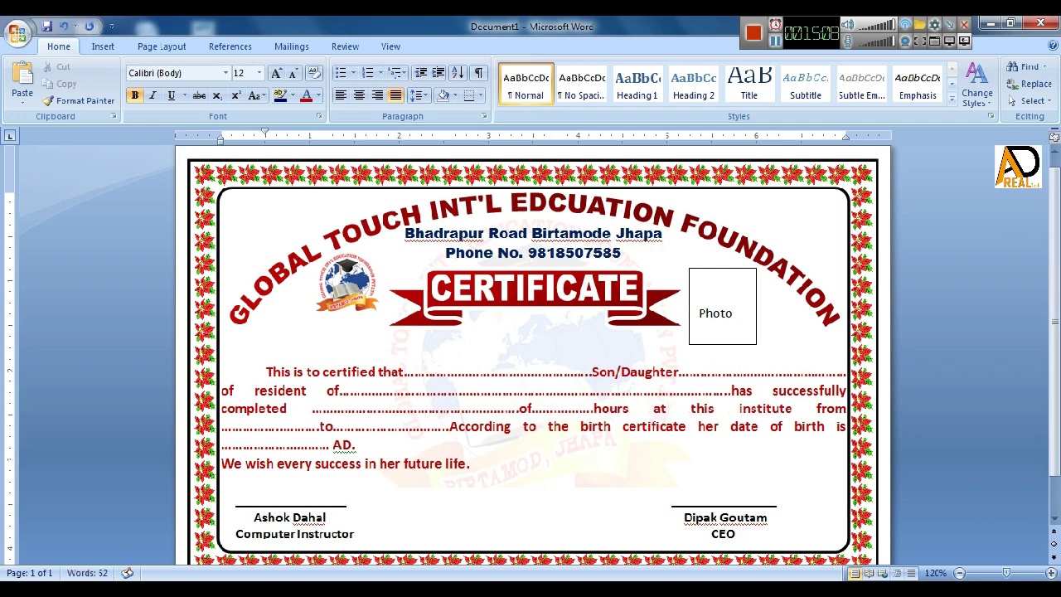
type("....")
left_click(578, 407)
type(".........")
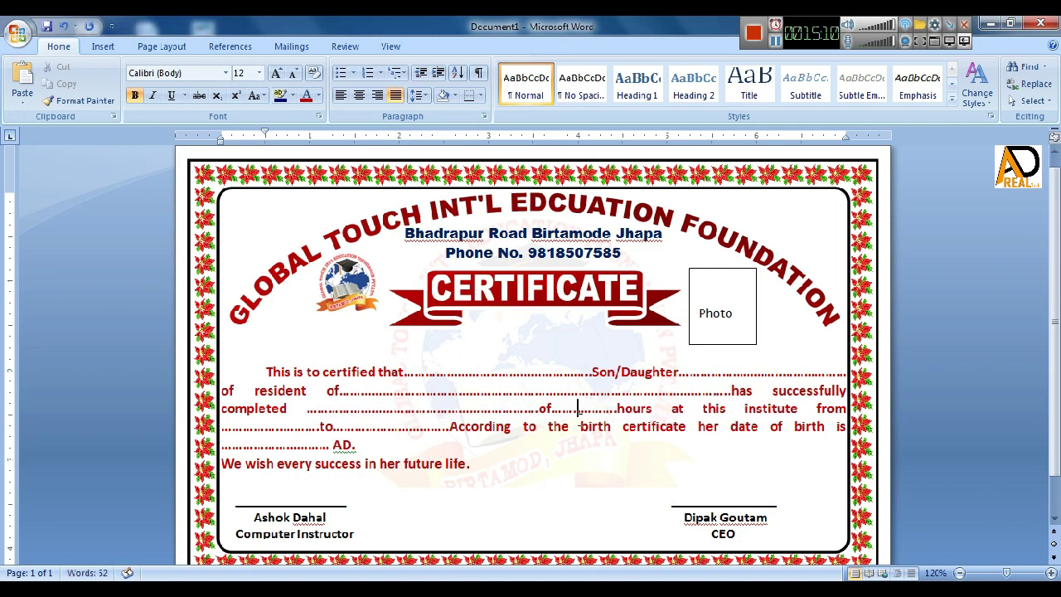
type("....................")
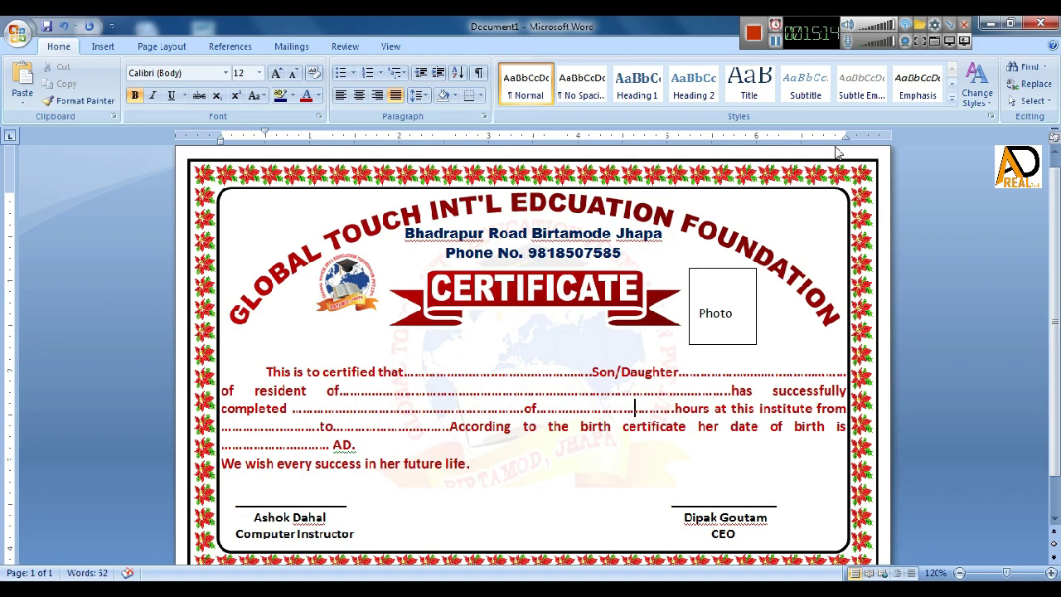
Step: Lengthen the dotted blanks before 'AD.' and 'According' and trim the 'resident of' blank
left_click(472, 479)
scroll(472, 481, "down", 1)
scroll(472, 485, "up", 1)
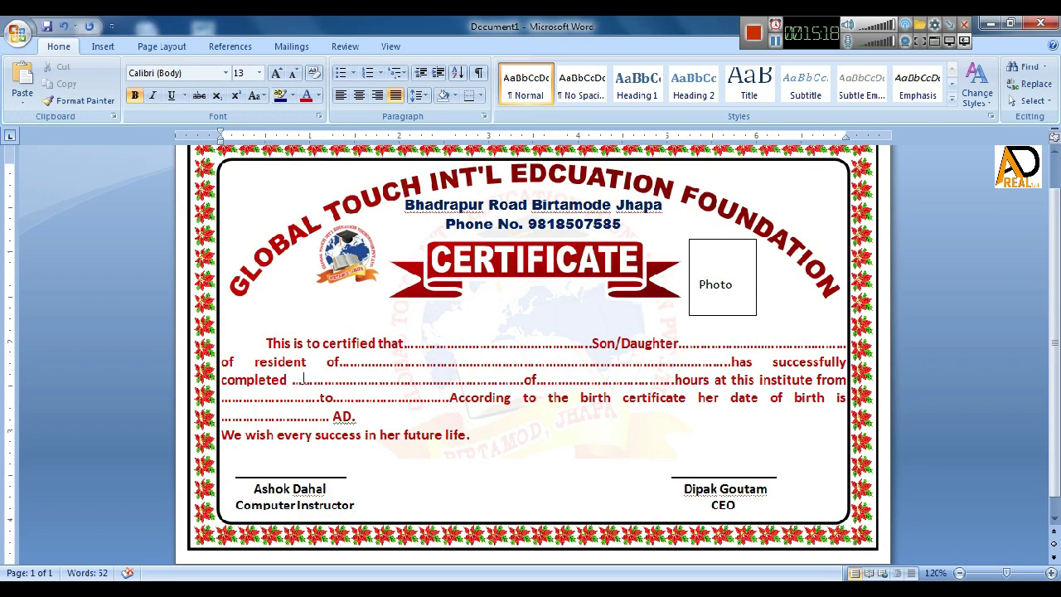
type("...........")
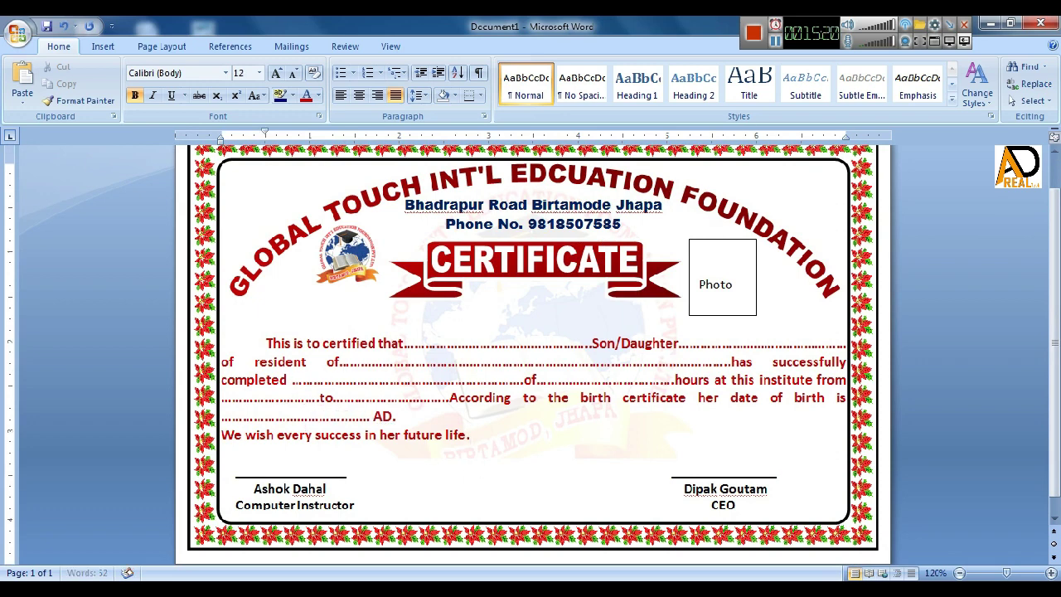
type(".......")
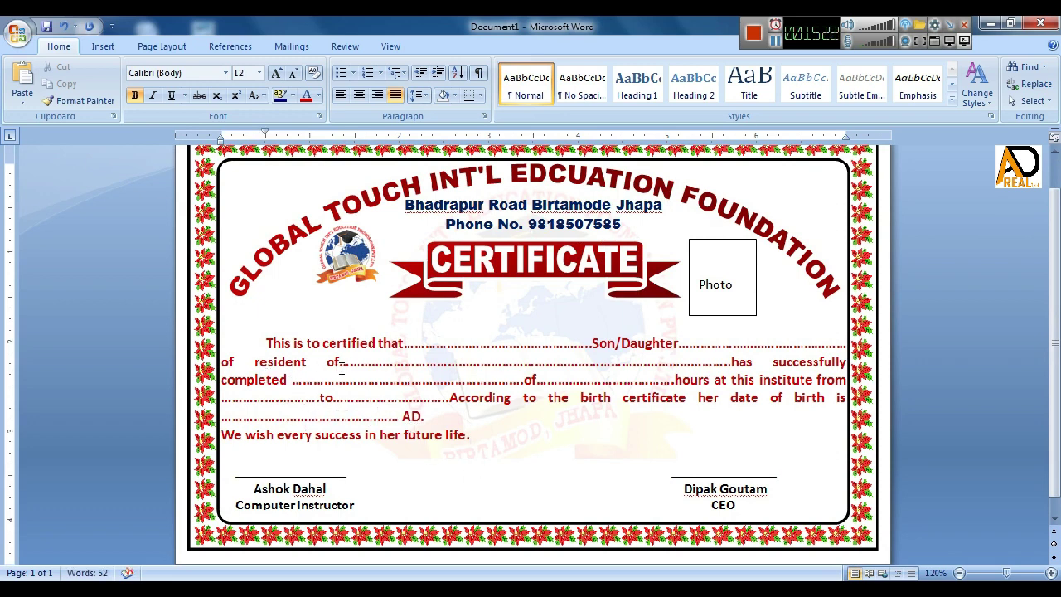
left_click(371, 362)
type("................")
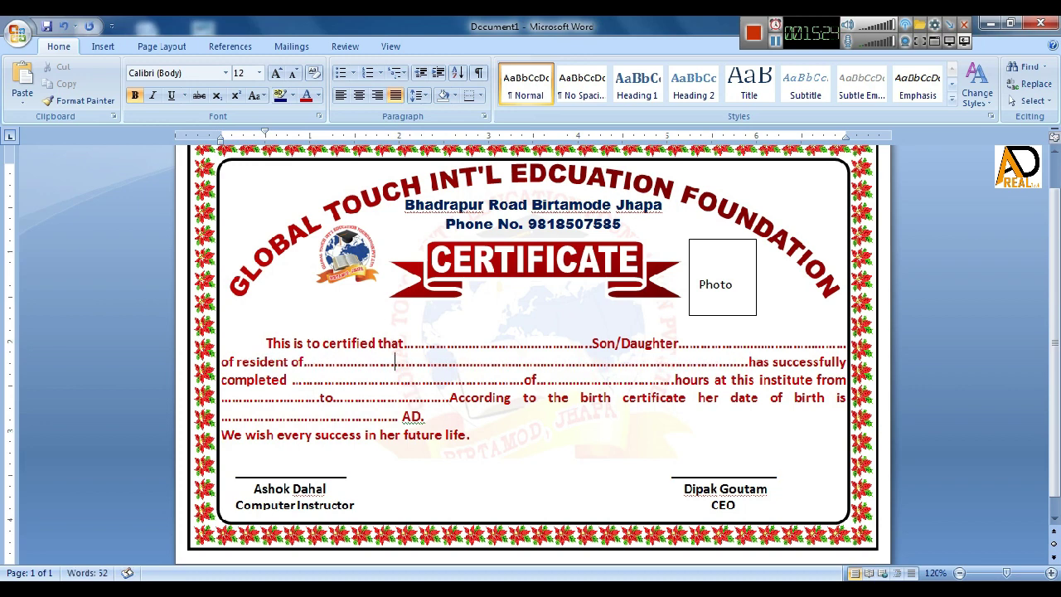
key("BackSpace")
key("BackSpace")
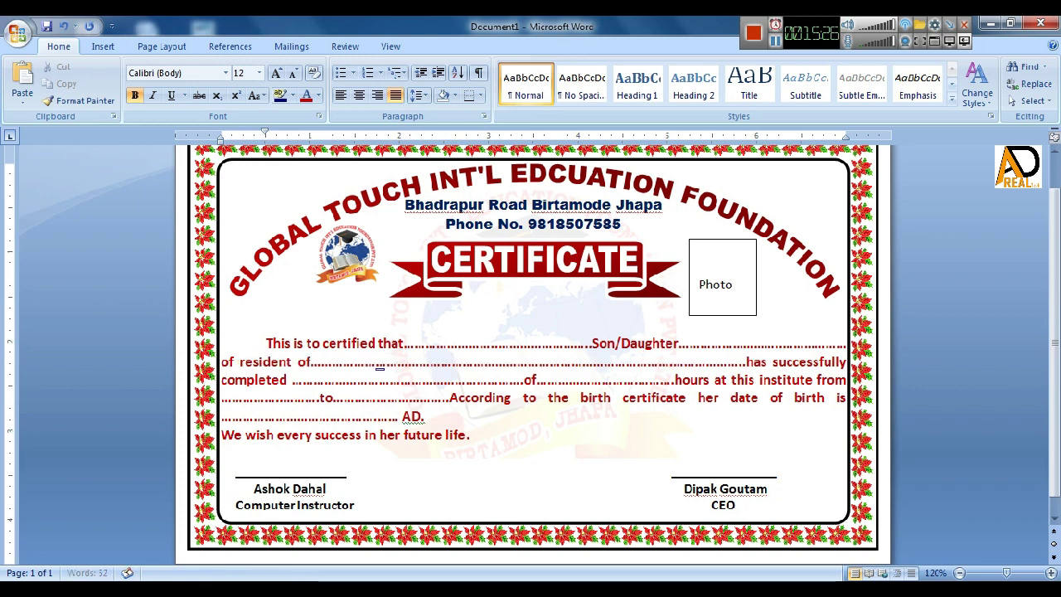
scroll(427, 454, "up", 2)
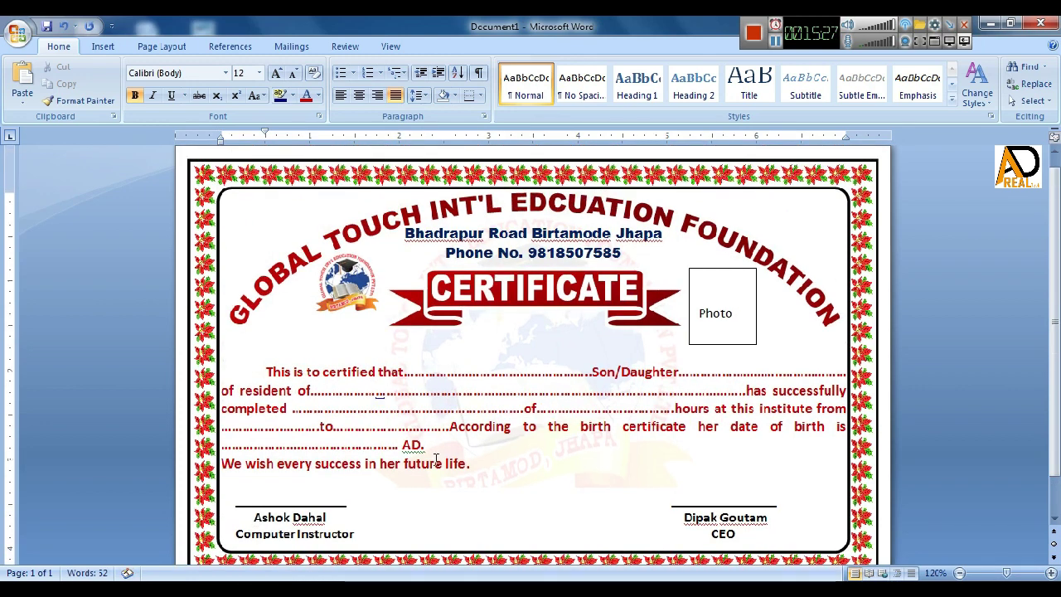
left_click(408, 427)
type("....")
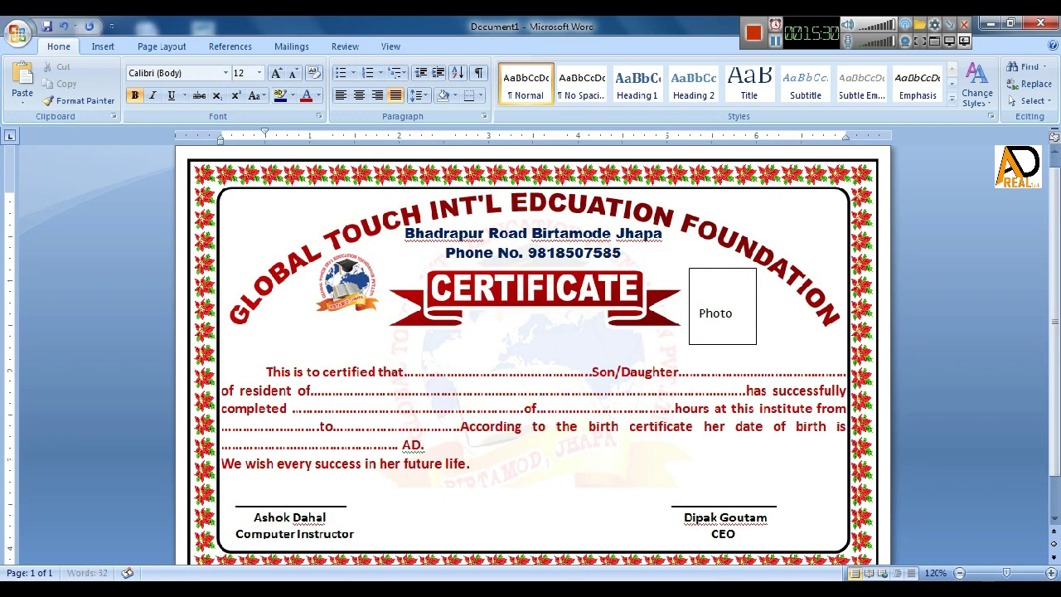
type(".......")
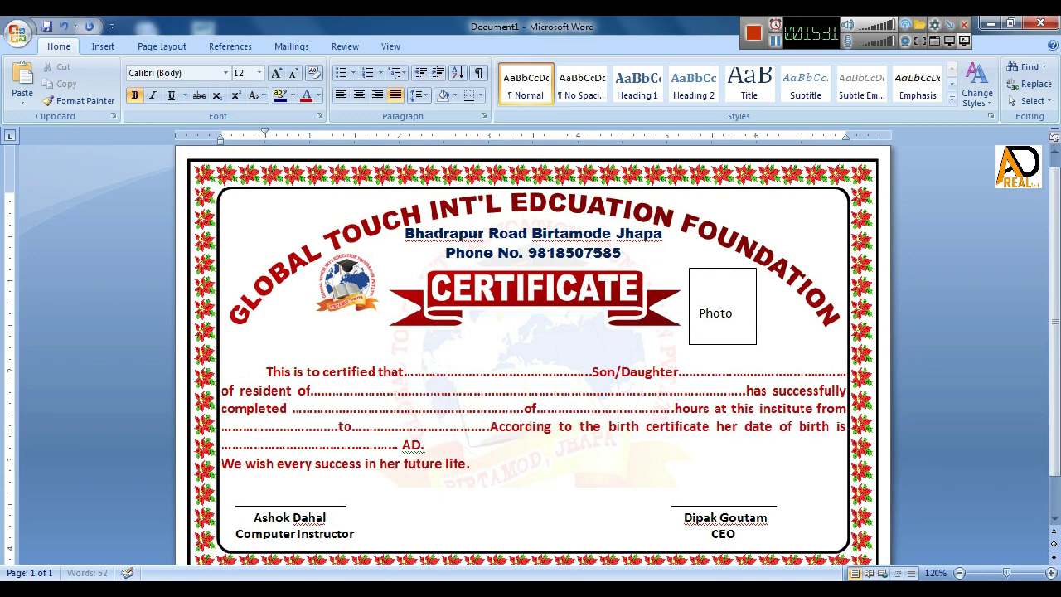
type("..")
left_click(568, 497)
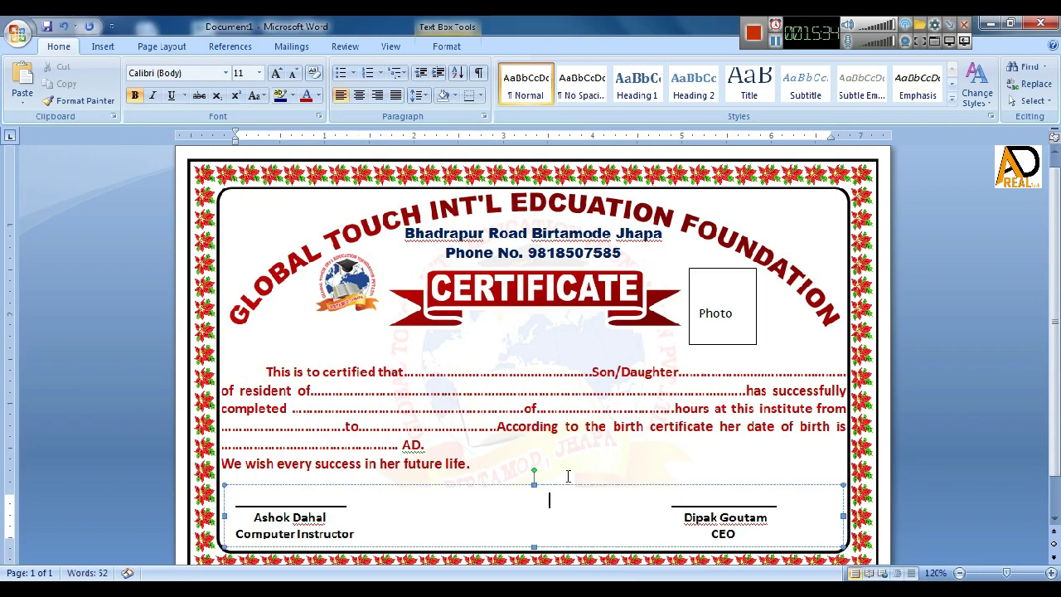
left_click(304, 147)
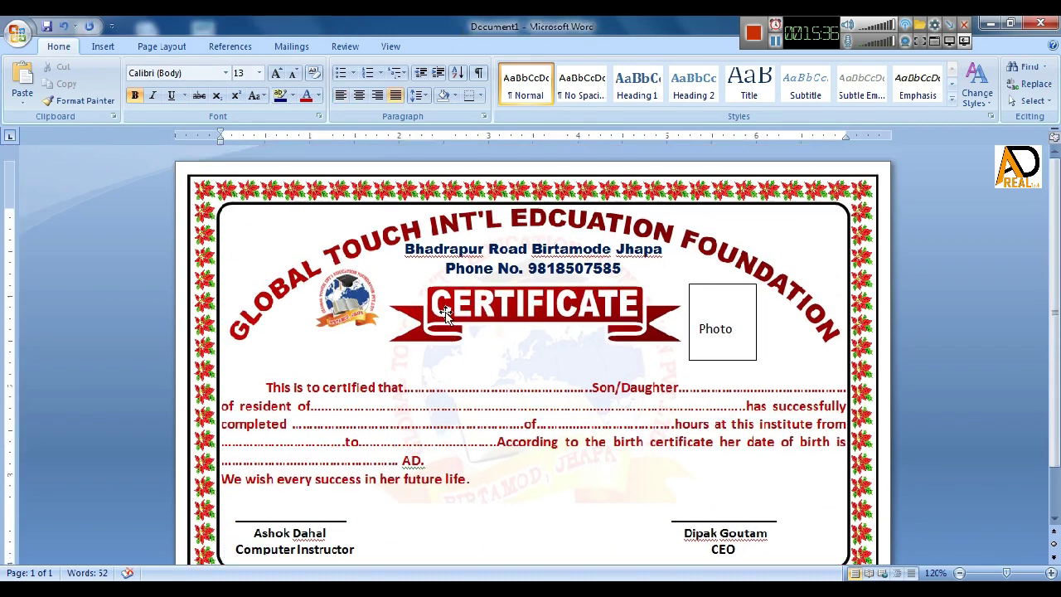
scroll(398, 282, "down", 1)
left_click(16, 33)
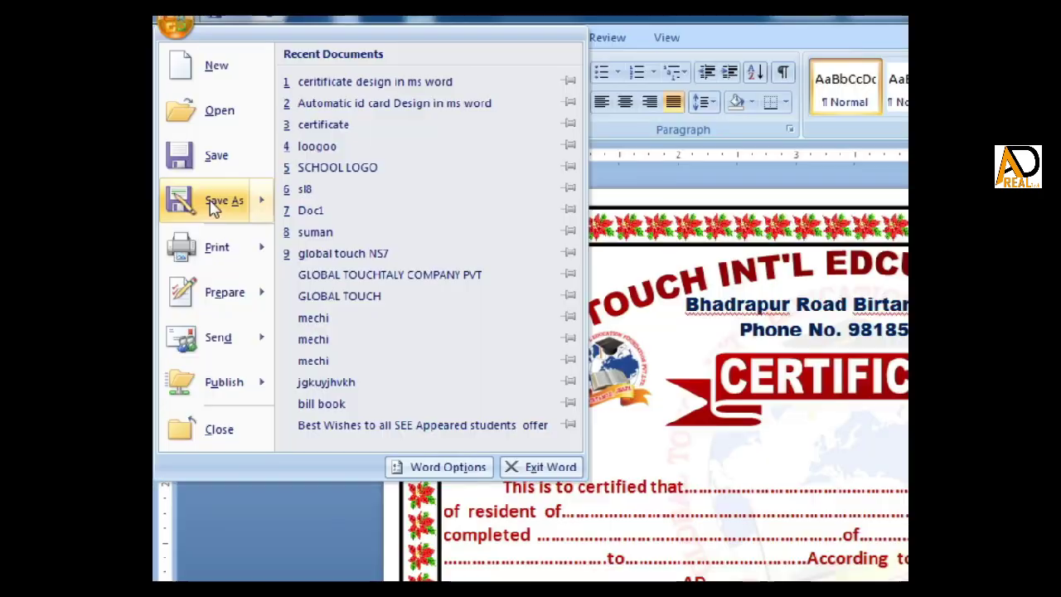
Step: Save the certificate as the Word document 'Certificate 34343' in Documents
left_click(215, 201)
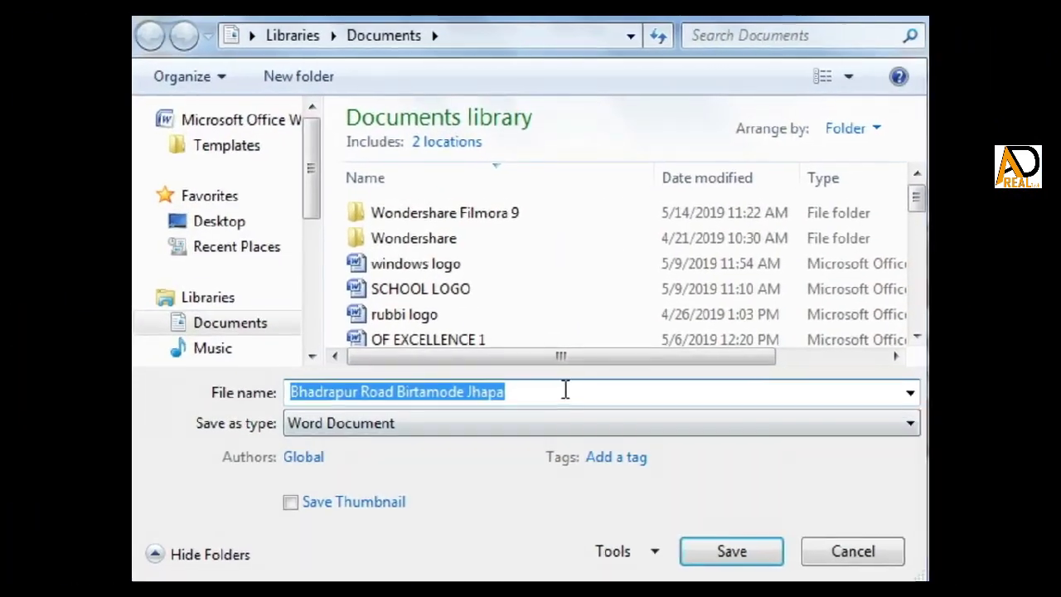
double_click(568, 391)
left_click_drag(568, 391, 292, 392)
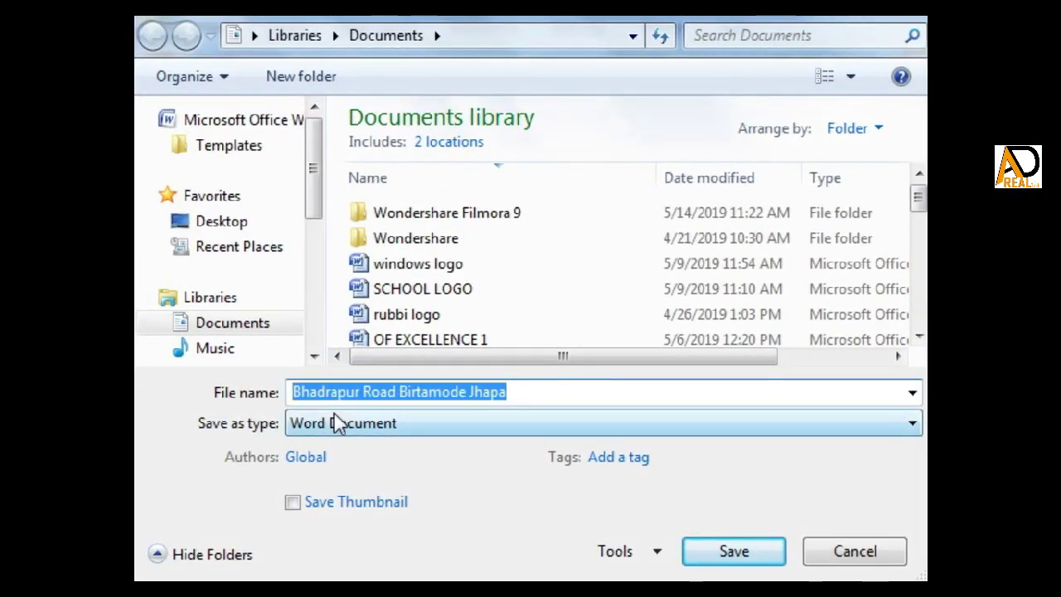
type("Certifi")
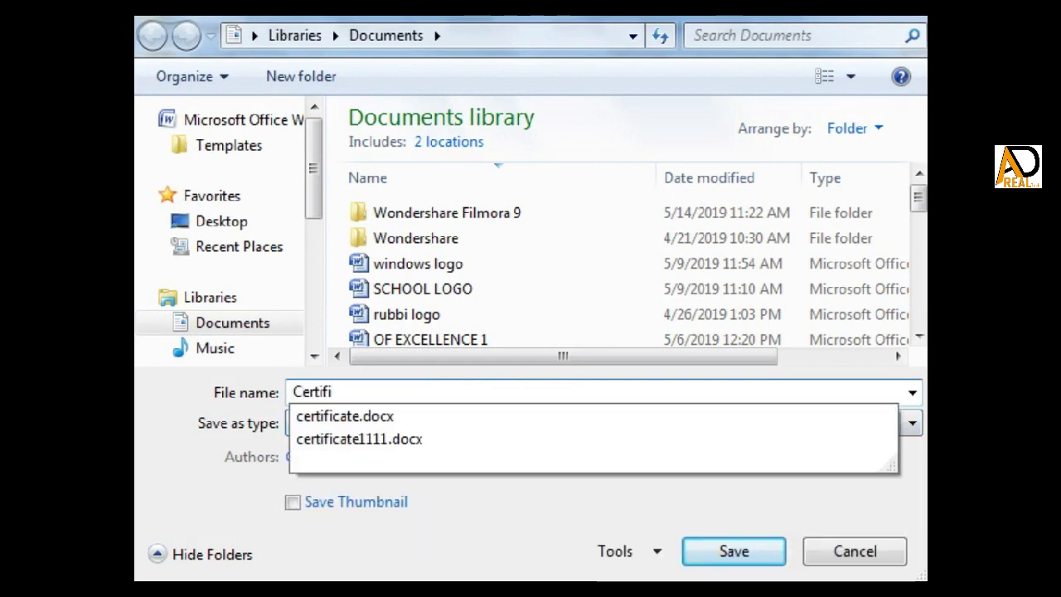
type("cate")
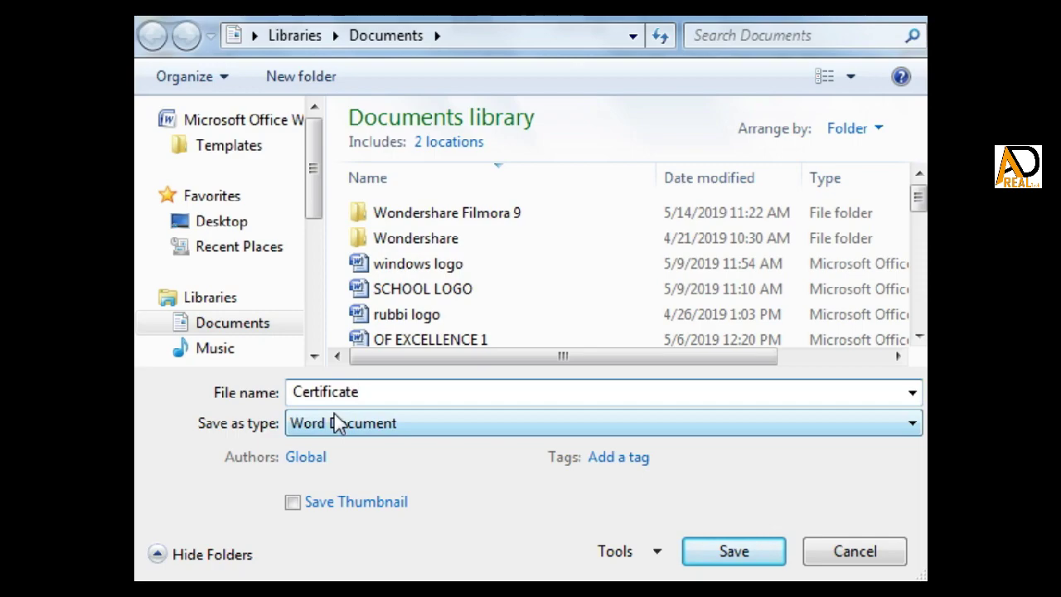
key("Return")
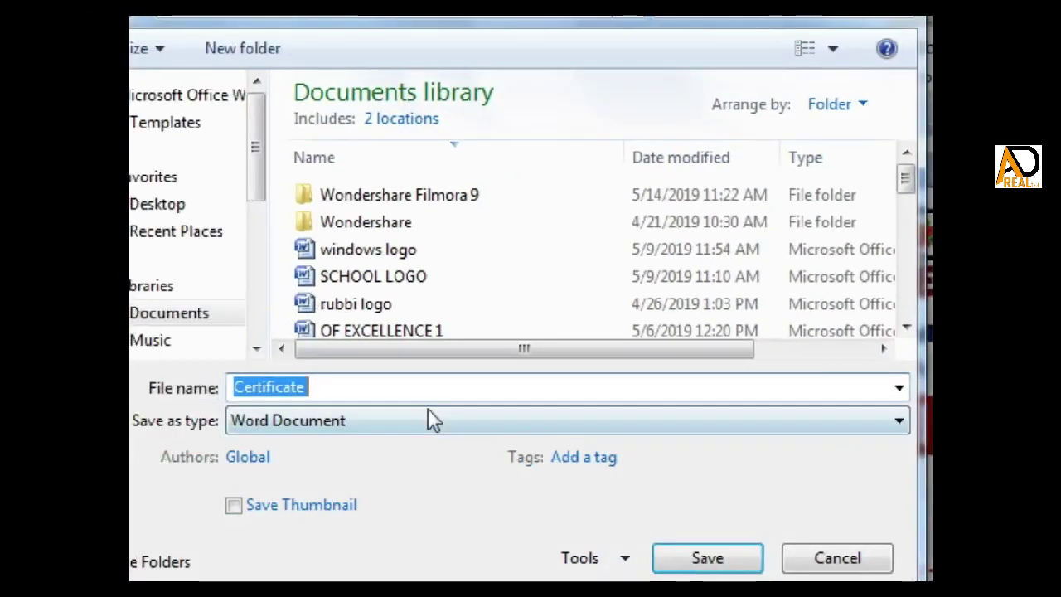
left_click(434, 390)
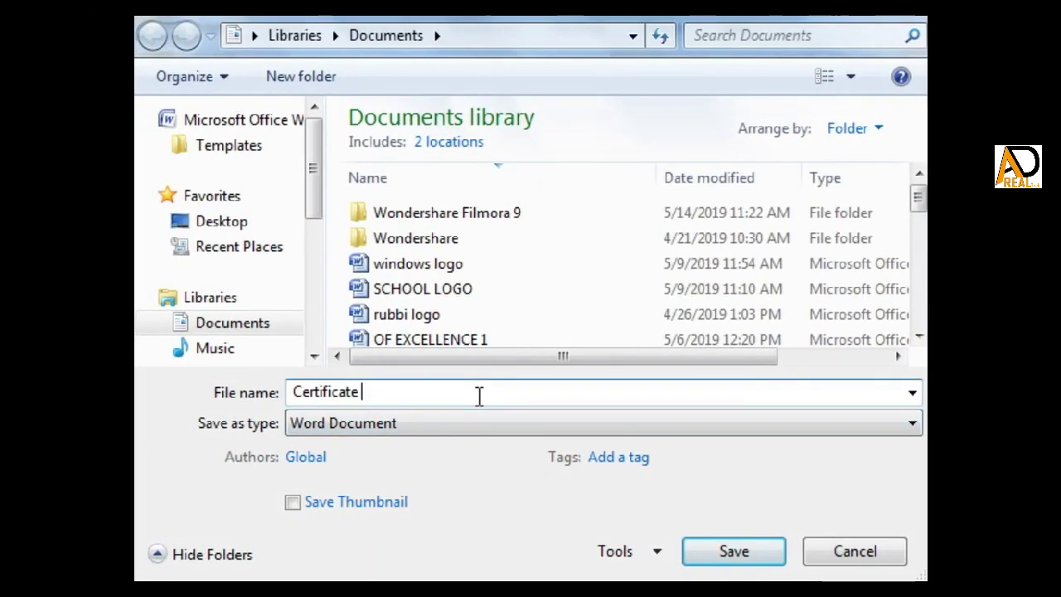
type("34343")
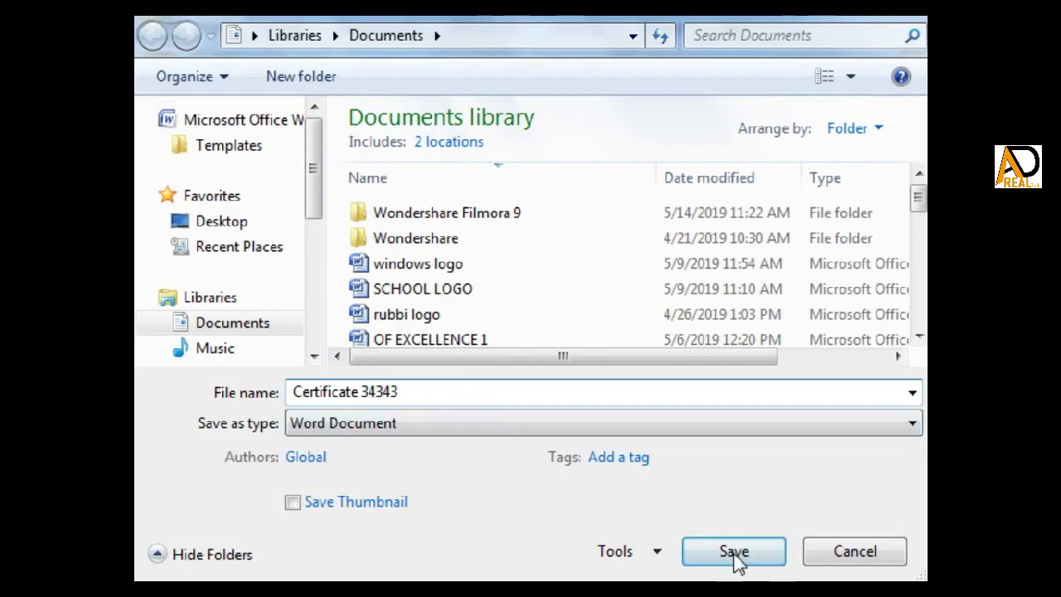
left_click(736, 558)
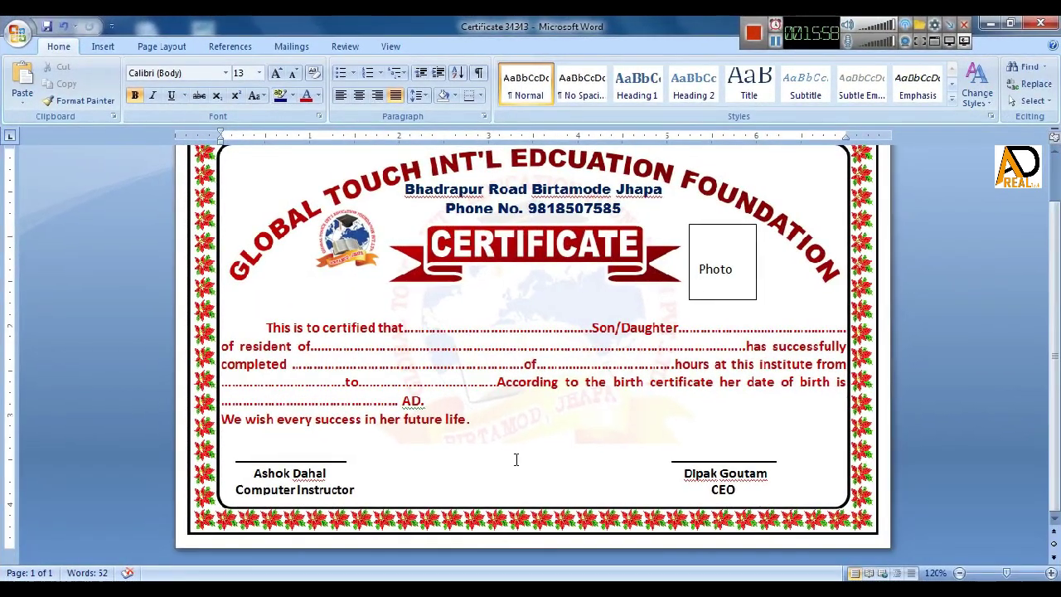
left_click(514, 457)
left_click(472, 418)
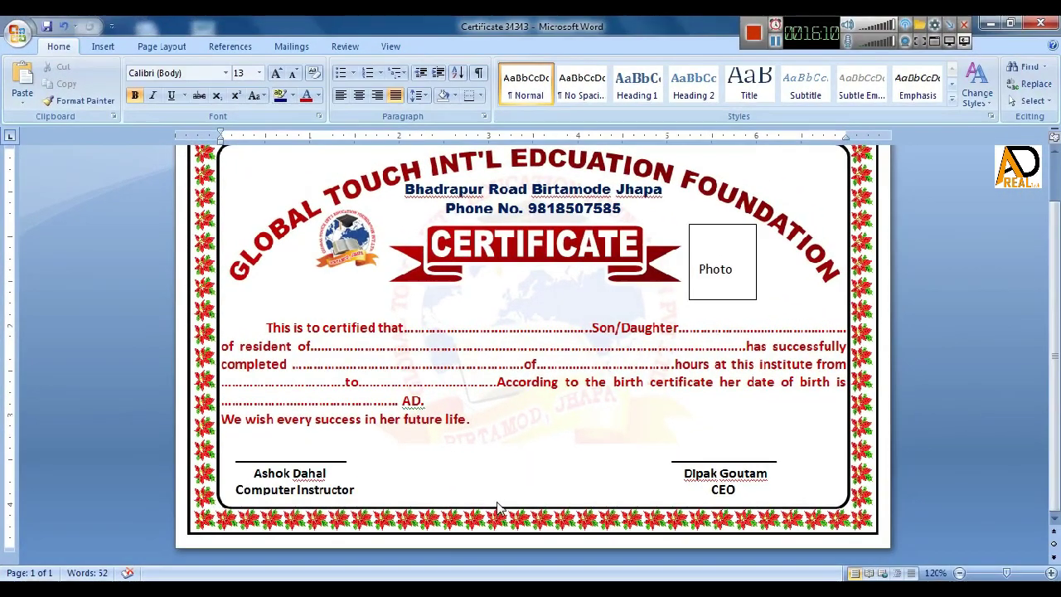
Step: Launch Notepad from the Run box
key("super+r")
type("n")
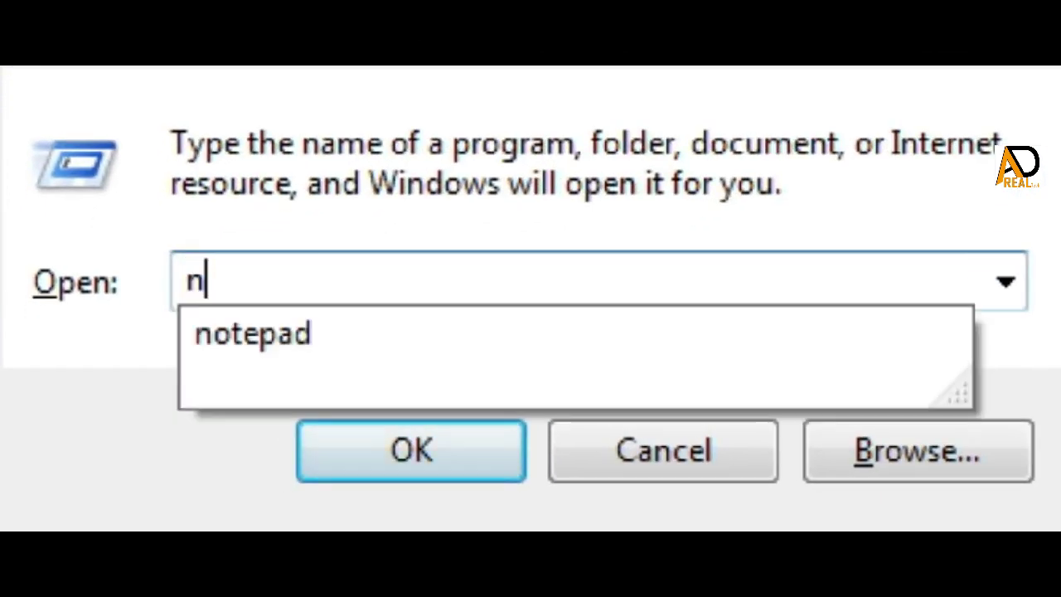
type("otepad")
key("Return")
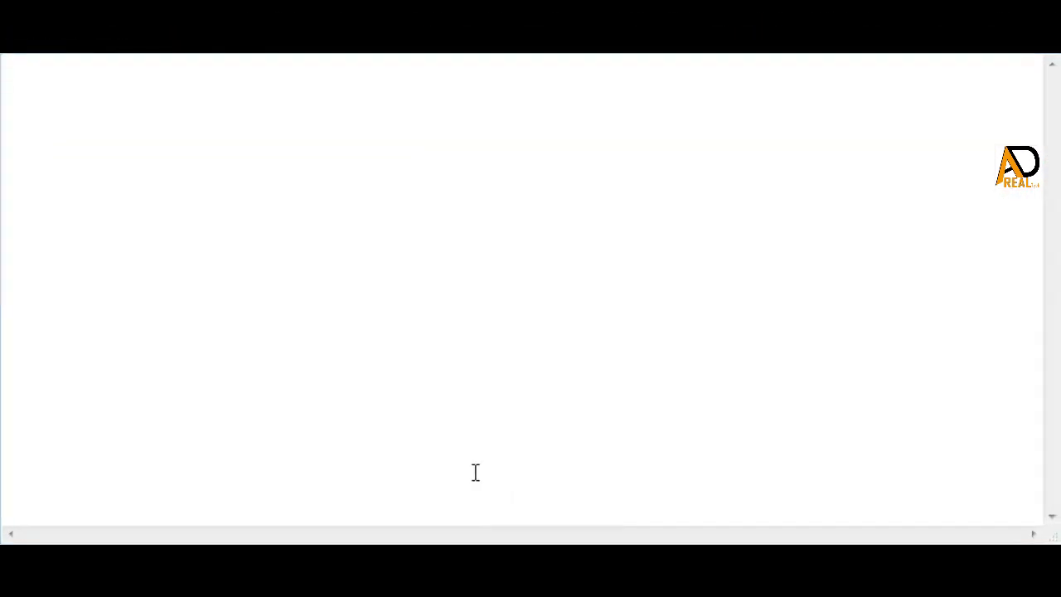
Step: Set the note's font to Lucida Console at size 36
left_click(97, 52)
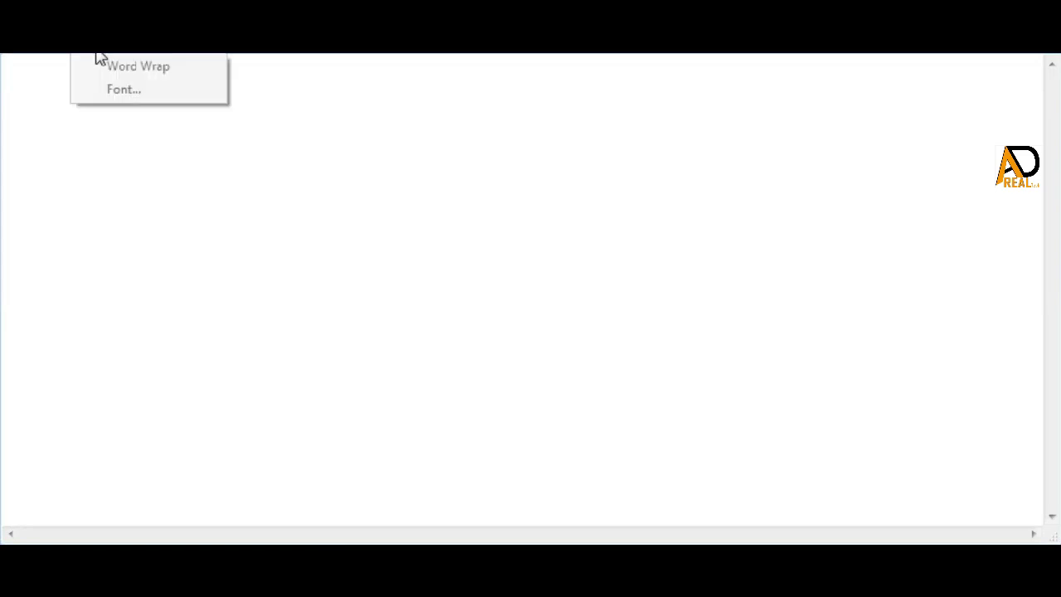
left_click(131, 89)
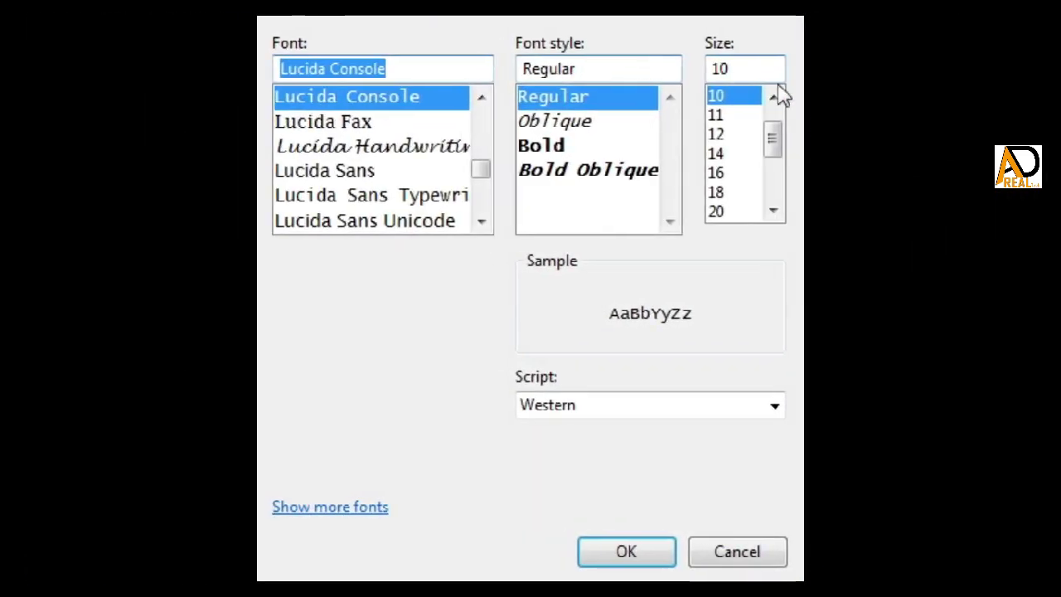
left_click_drag(751, 149, 751, 172)
left_click(696, 199)
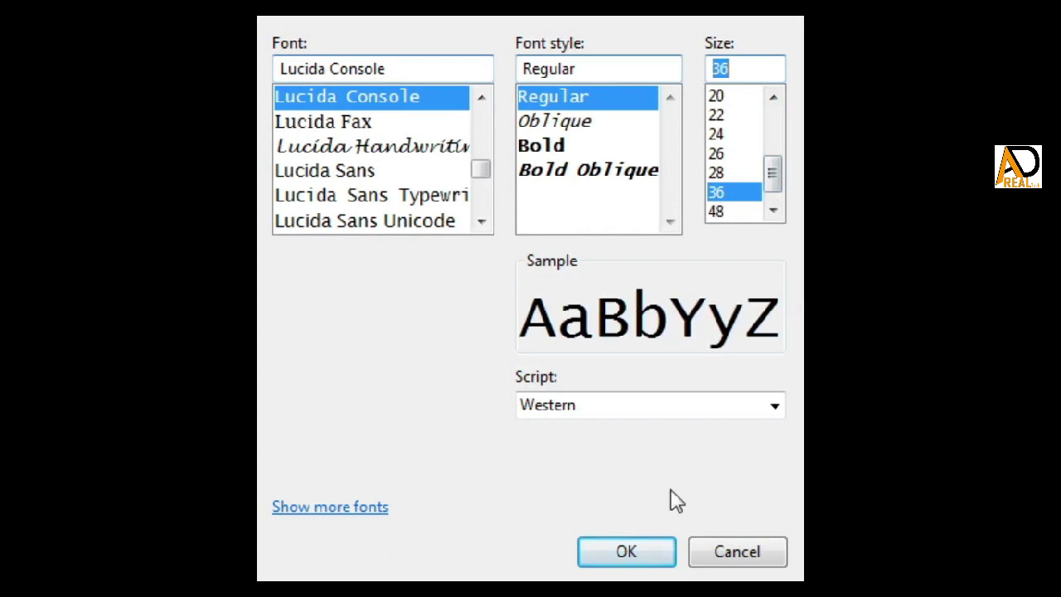
left_click(648, 553)
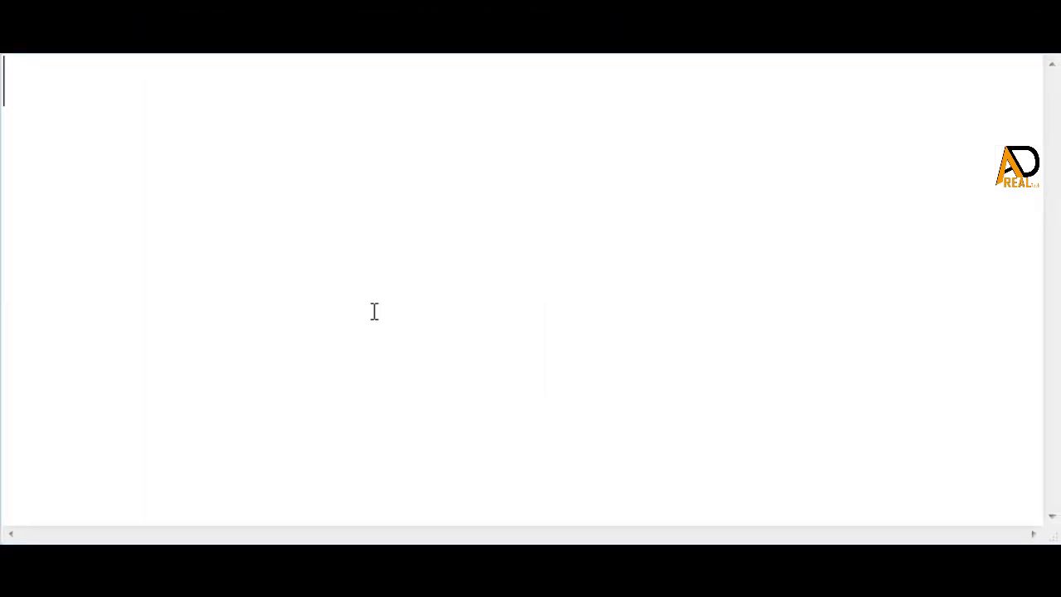
Step: Write 'please comment me', then 'this certificate format i will give you' on line two
type("plea")
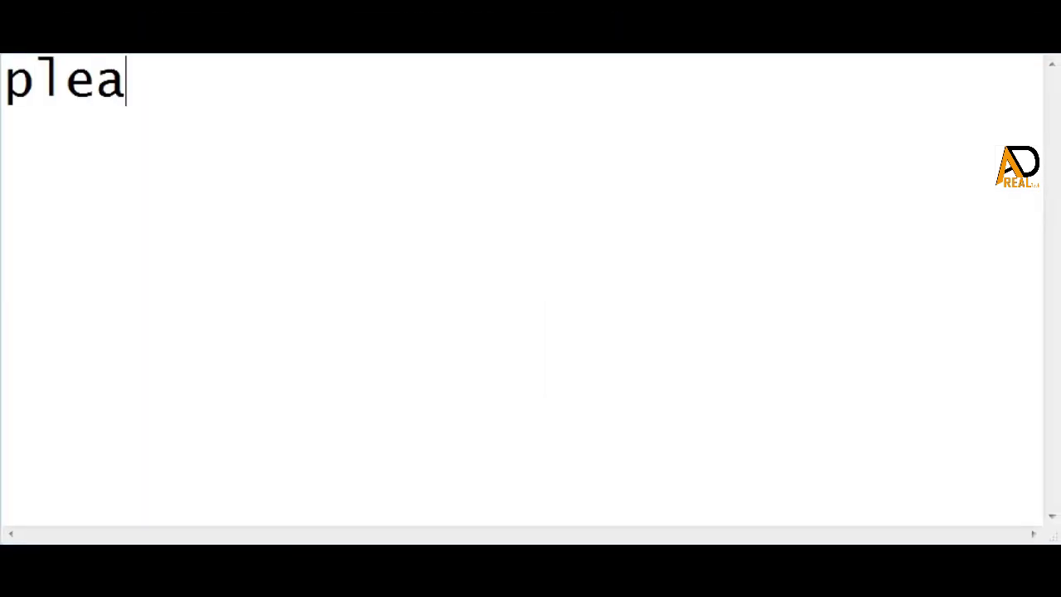
type("se com")
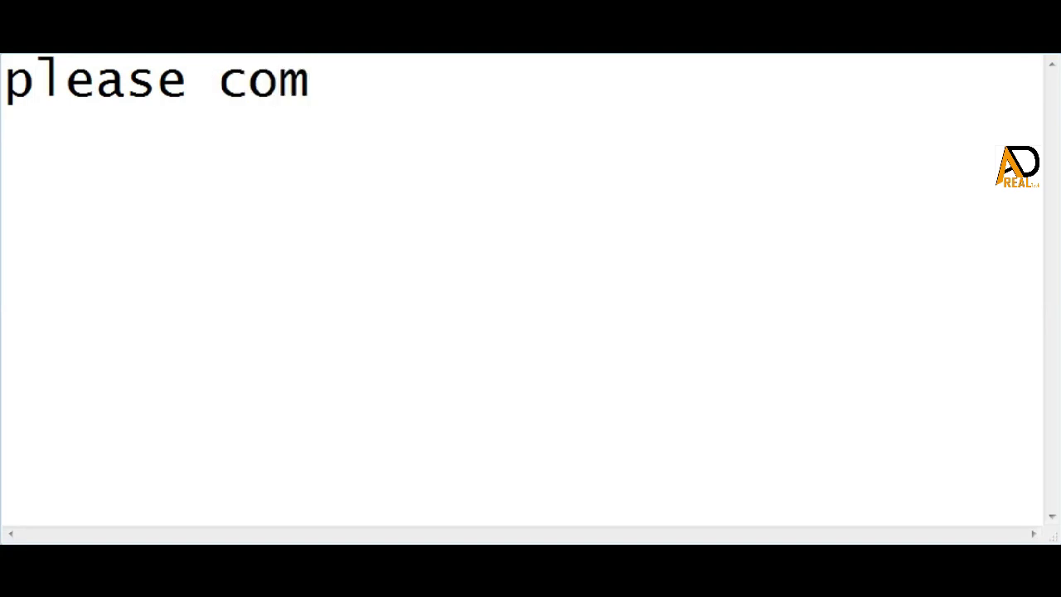
type("ment ")
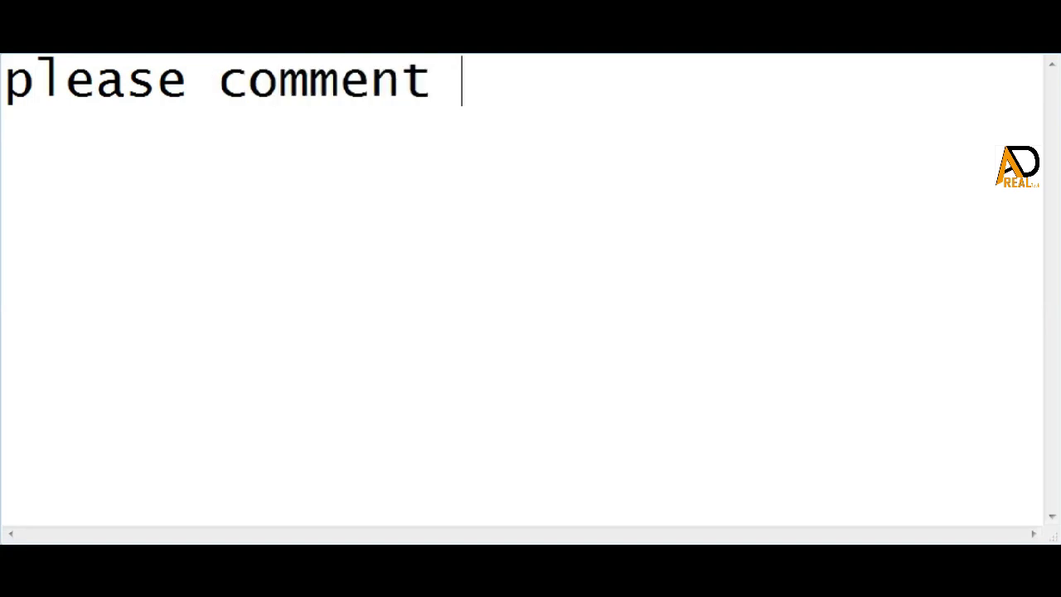
type("me")
key("Return")
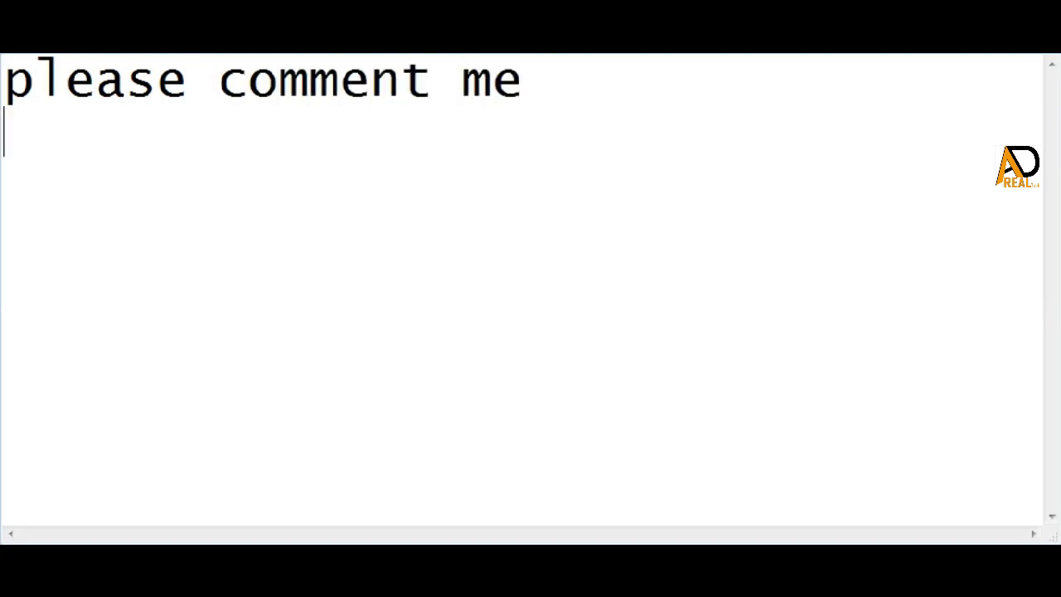
type("this")
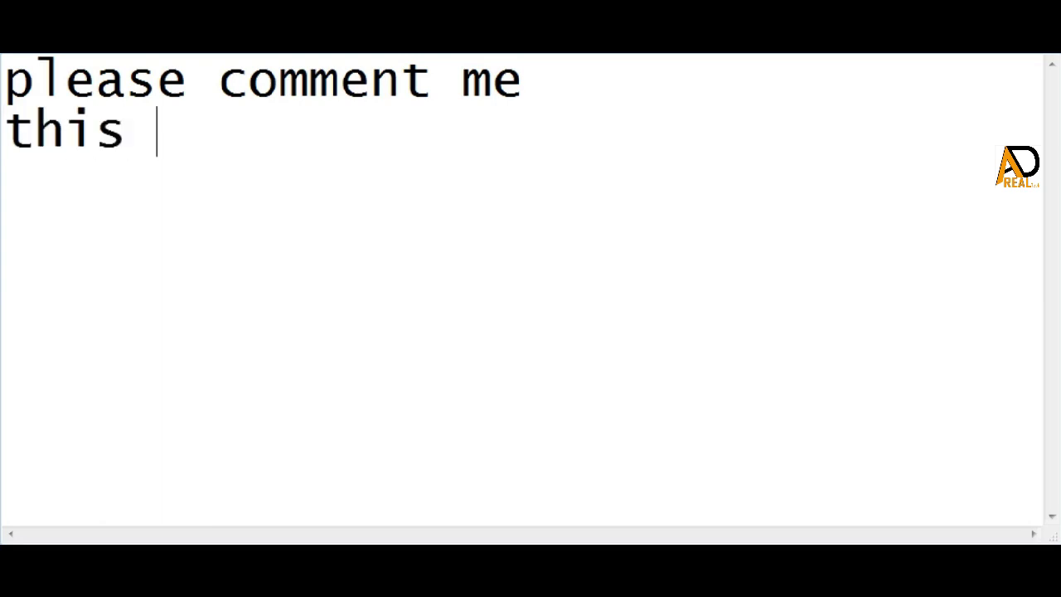
type(" certifica")
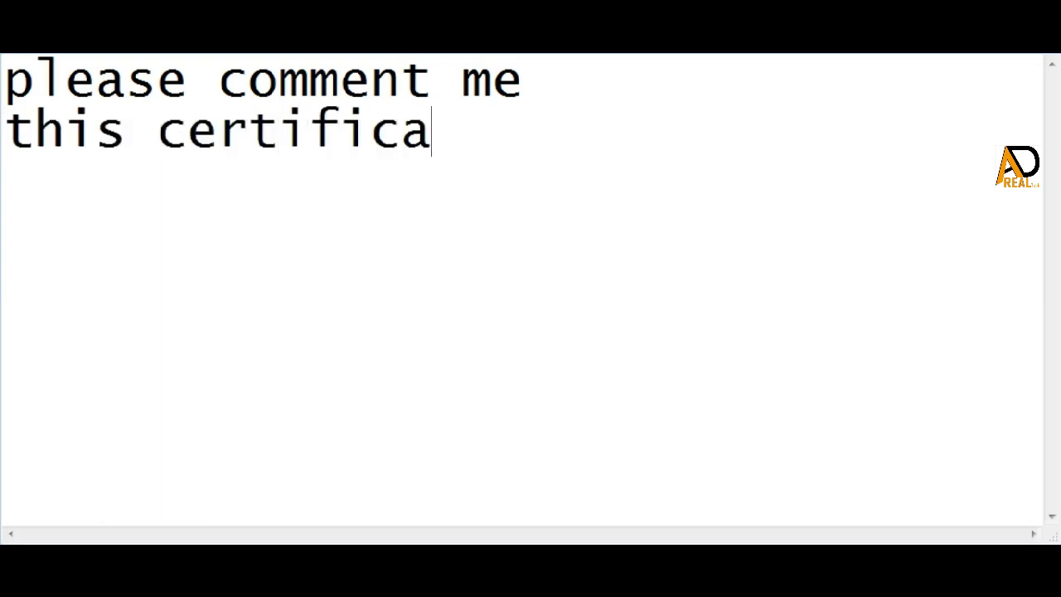
type("te fore")
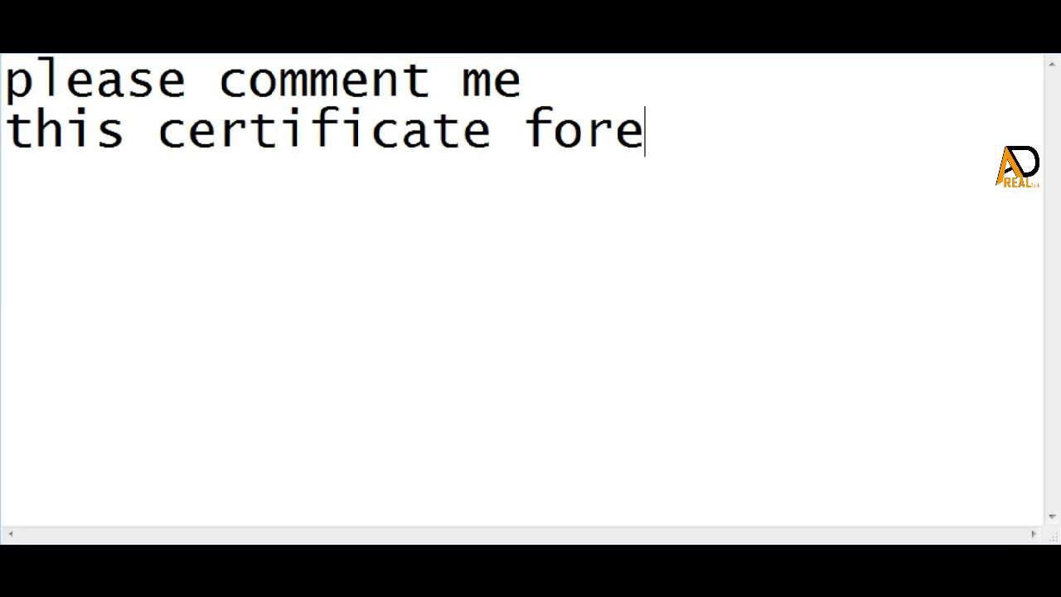
key("BackSpace")
type("mat ")
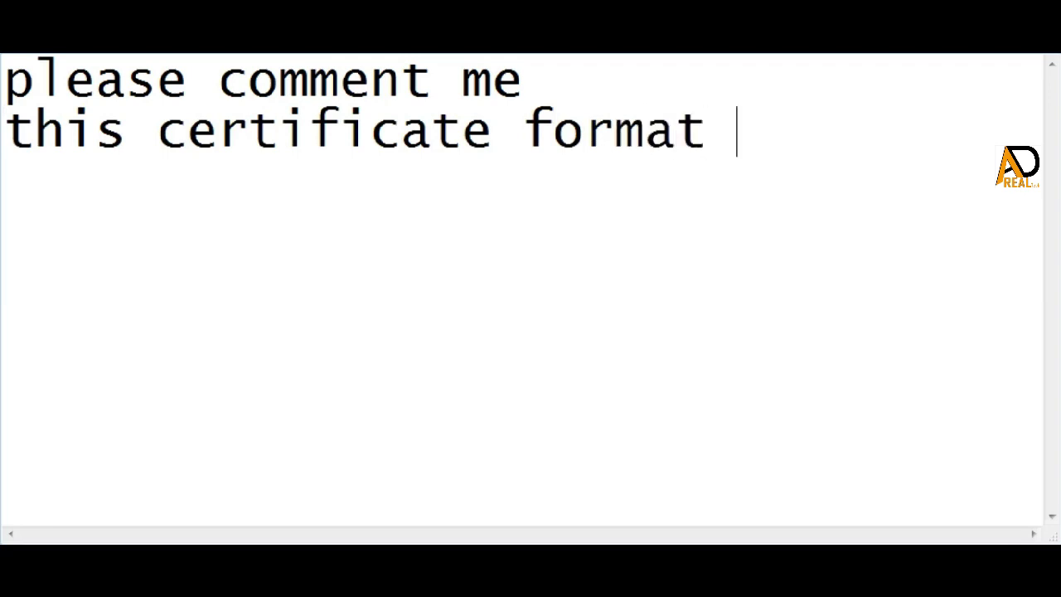
type("i w")
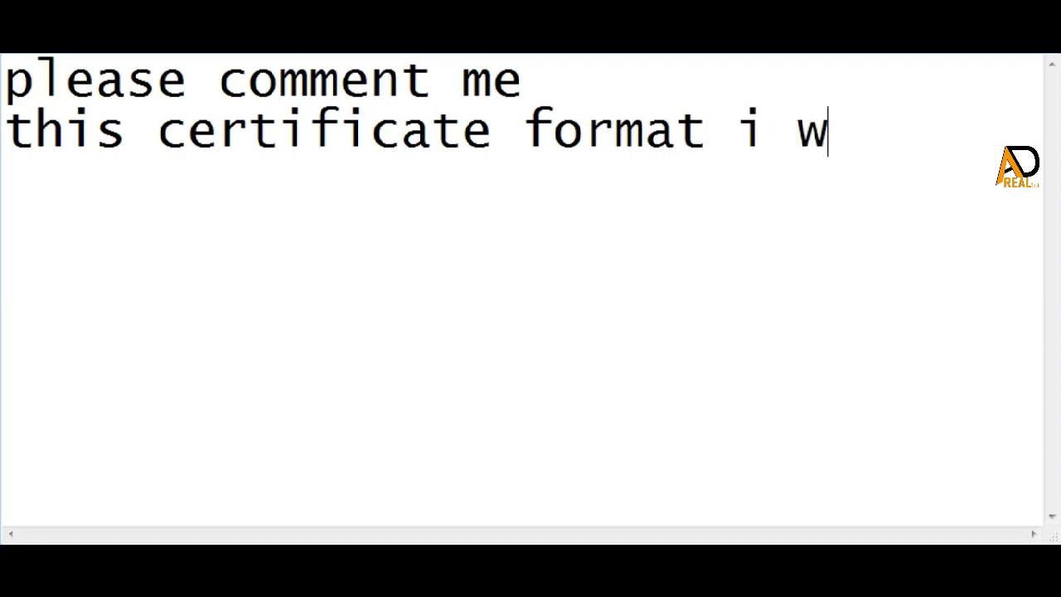
type("ill g")
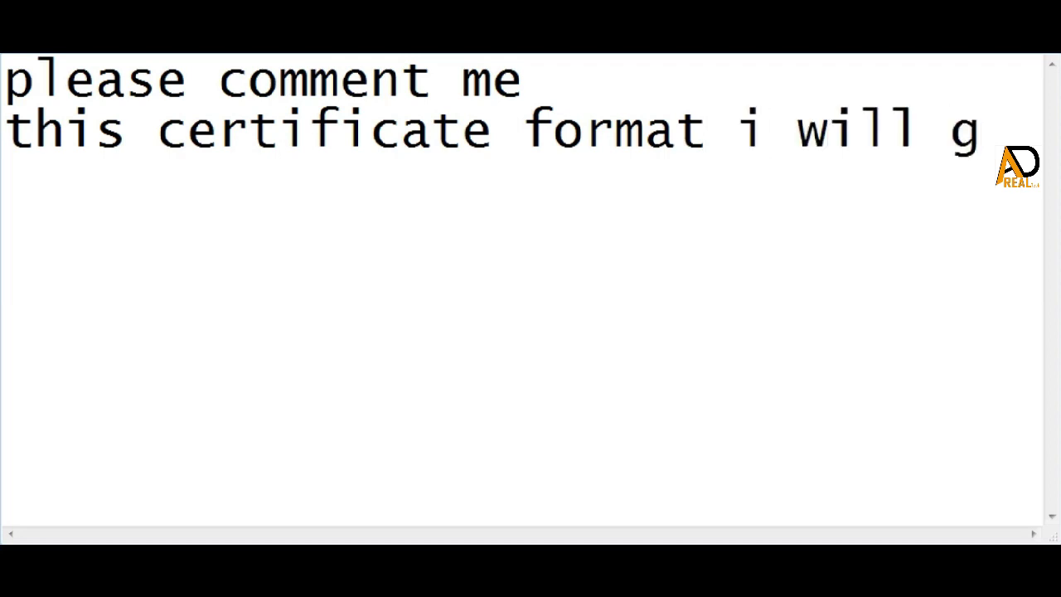
type("ive yo")
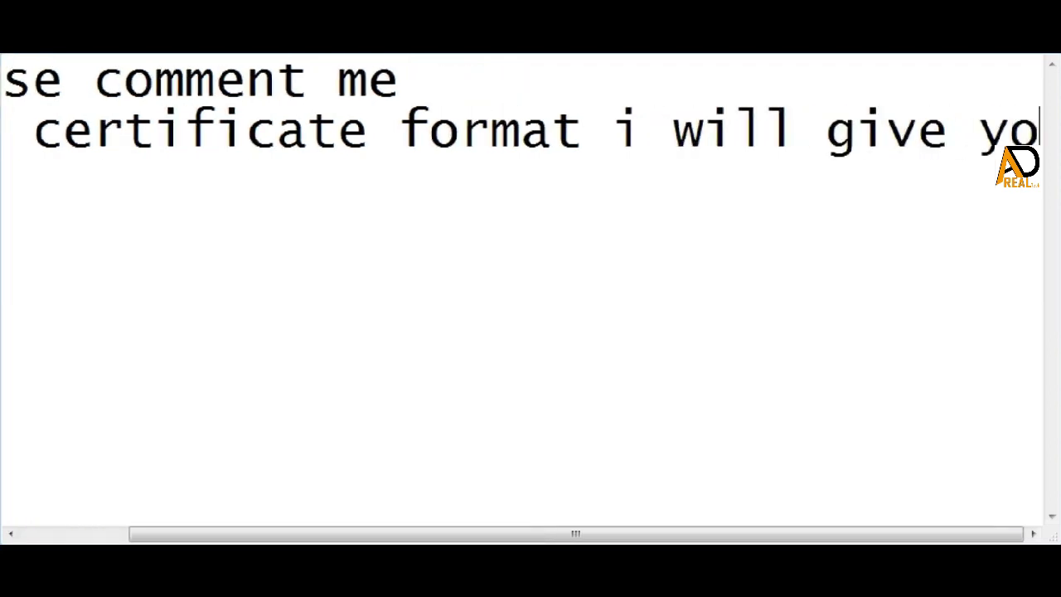
type("u")
Step: Reduce all of the note's text to font size 26
key("ctrl+a")
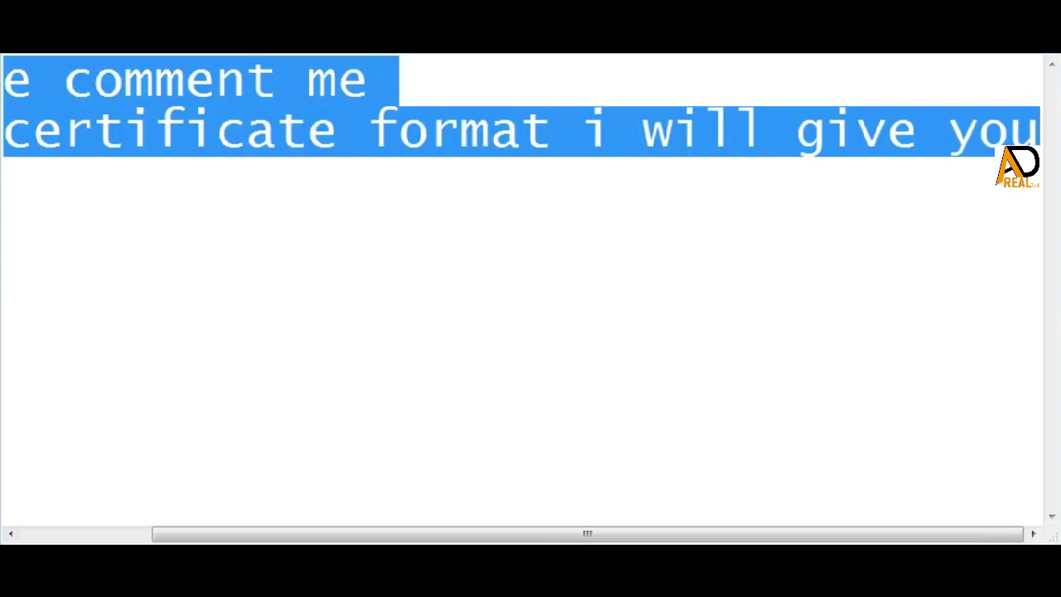
key("alt+o")
left_click(125, 89)
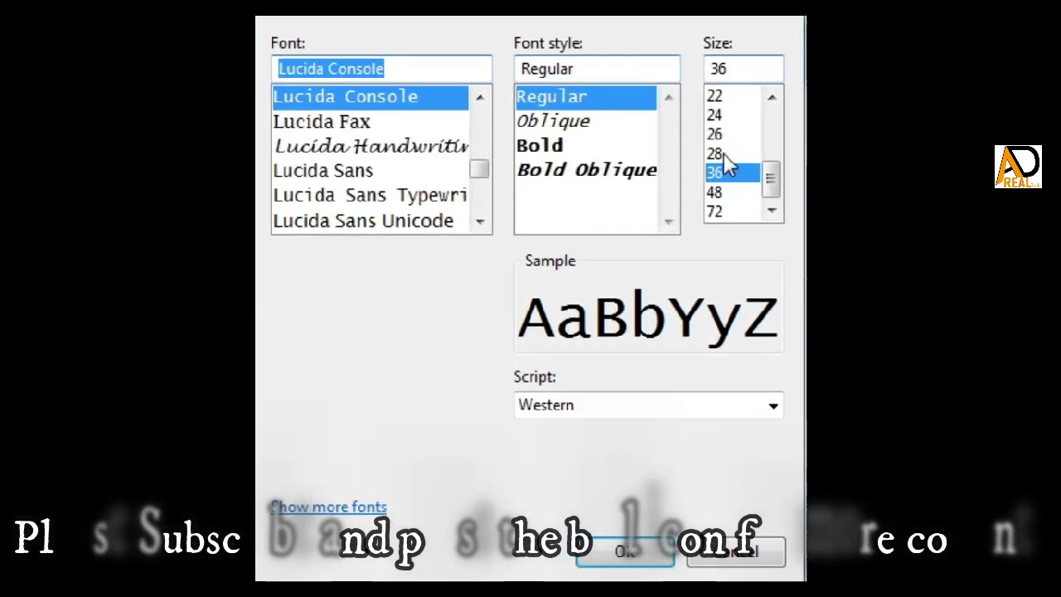
left_click(719, 137)
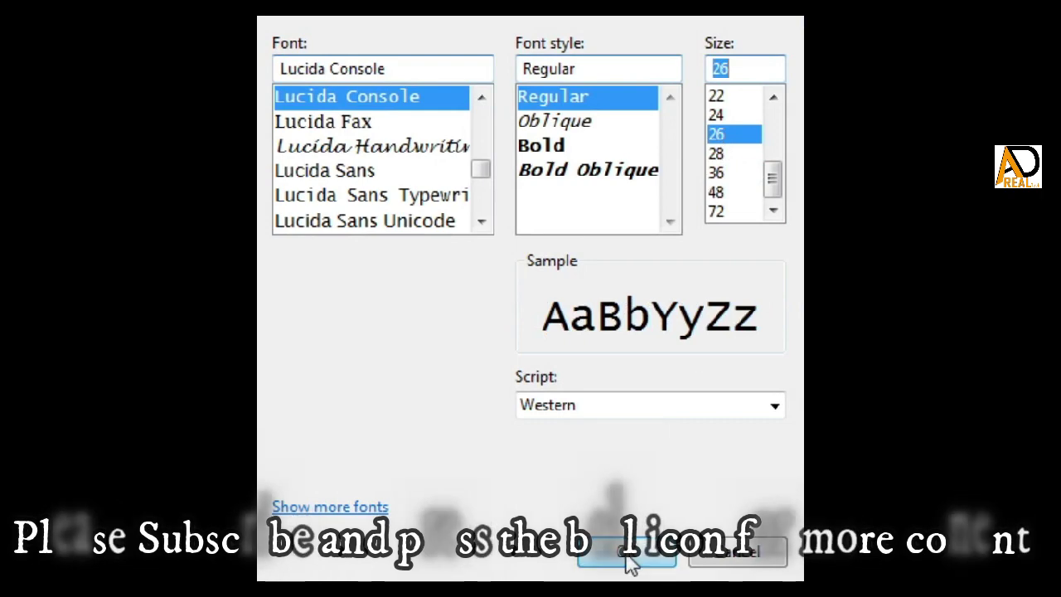
left_click(626, 551)
Step: Add a third line reading 'please give me email.'
left_click(497, 232)
left_click(888, 103)
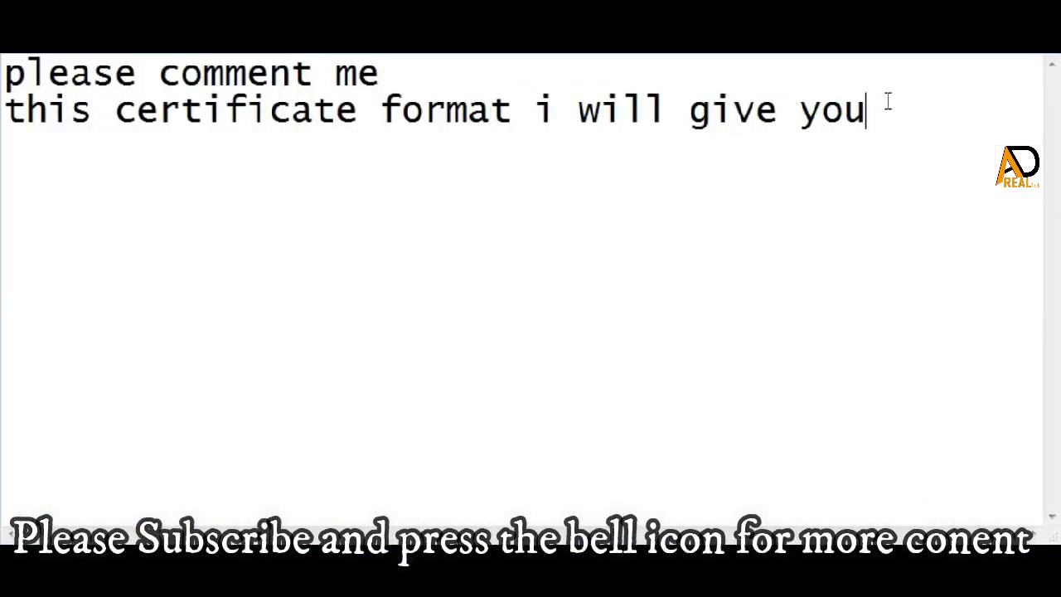
key("Return")
type("ple")
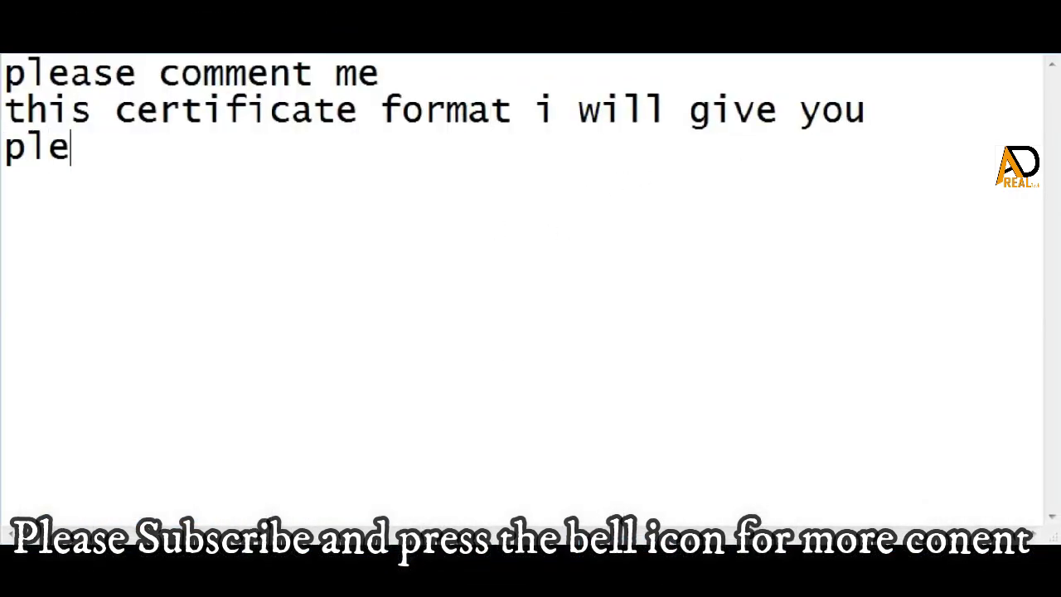
type("ase gi")
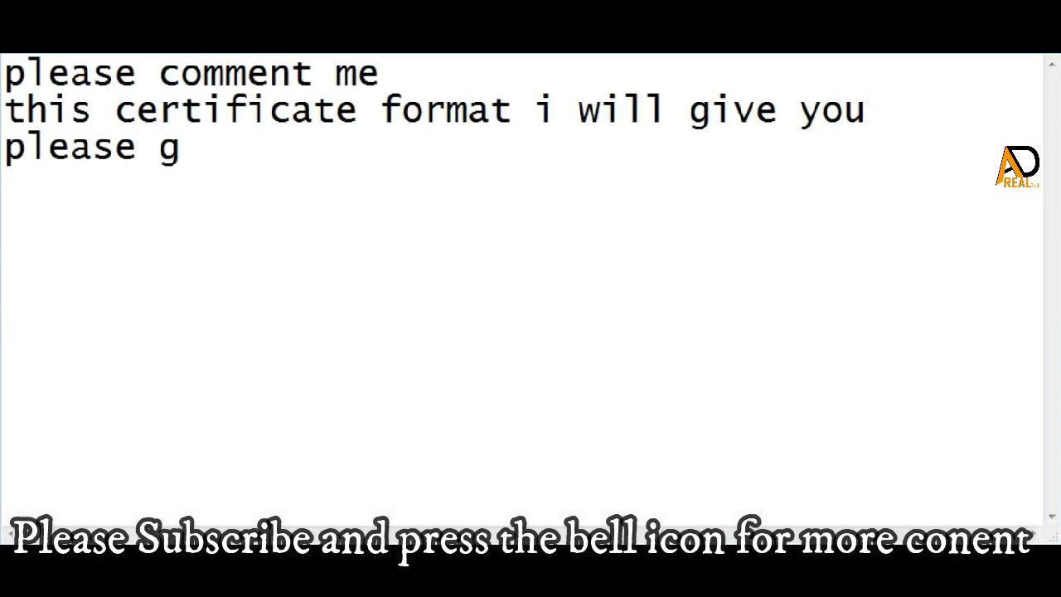
type("vi")
key("BackSpace")
type("e me ")
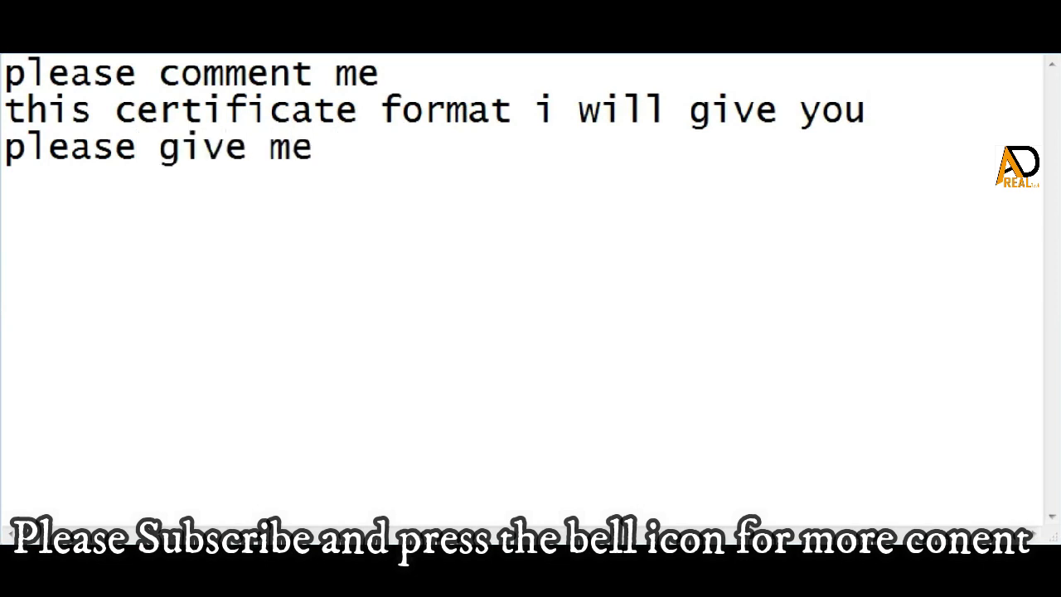
type("email.")
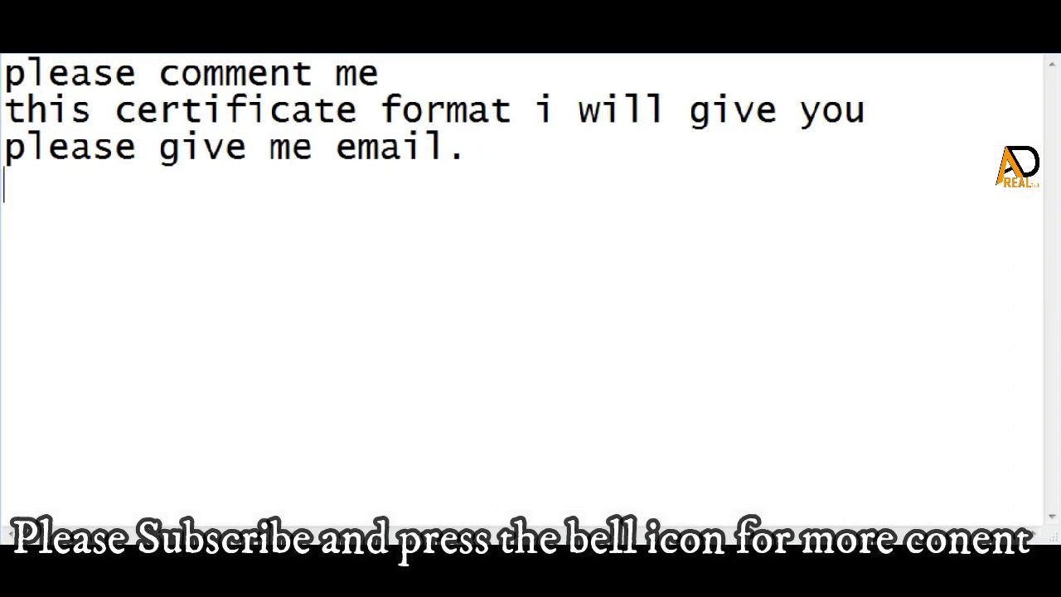
Step: Add the line 'if you insterst this', then close Notepad without saving
type("o")
key("BackSpace")
type("if ")
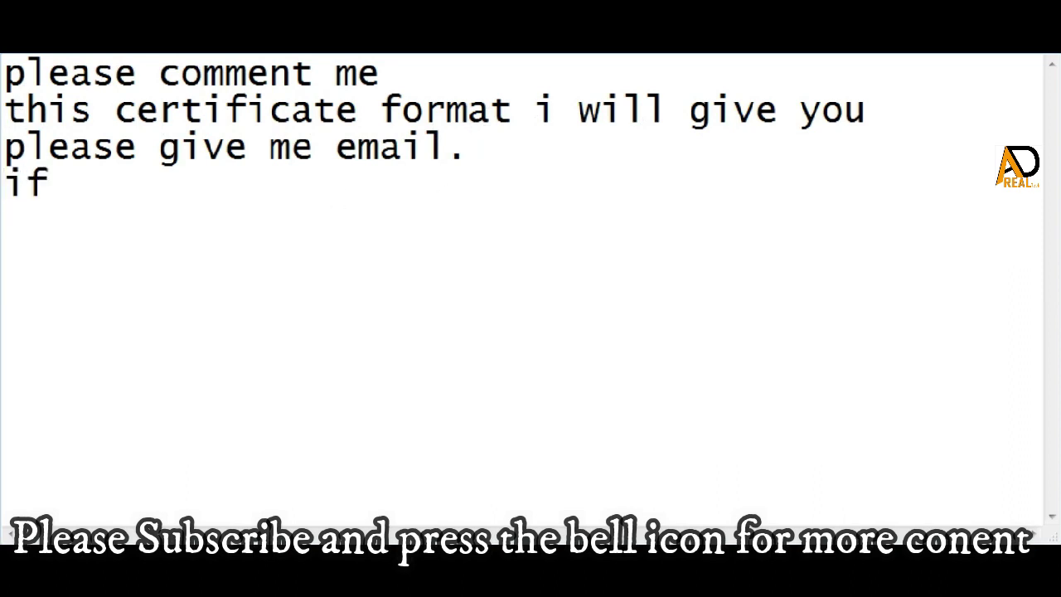
type("you i")
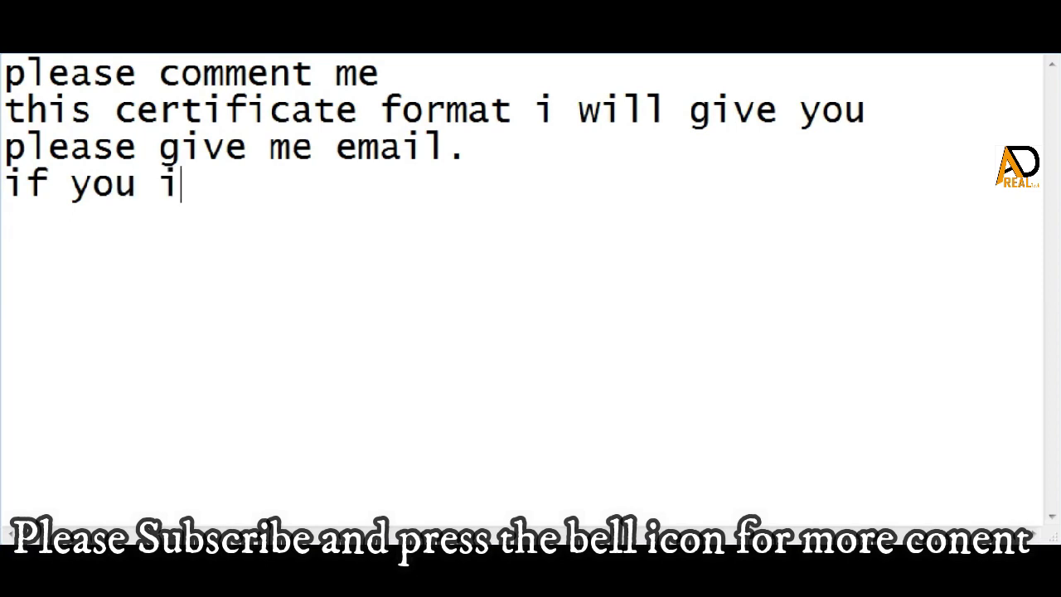
type("nsterst")
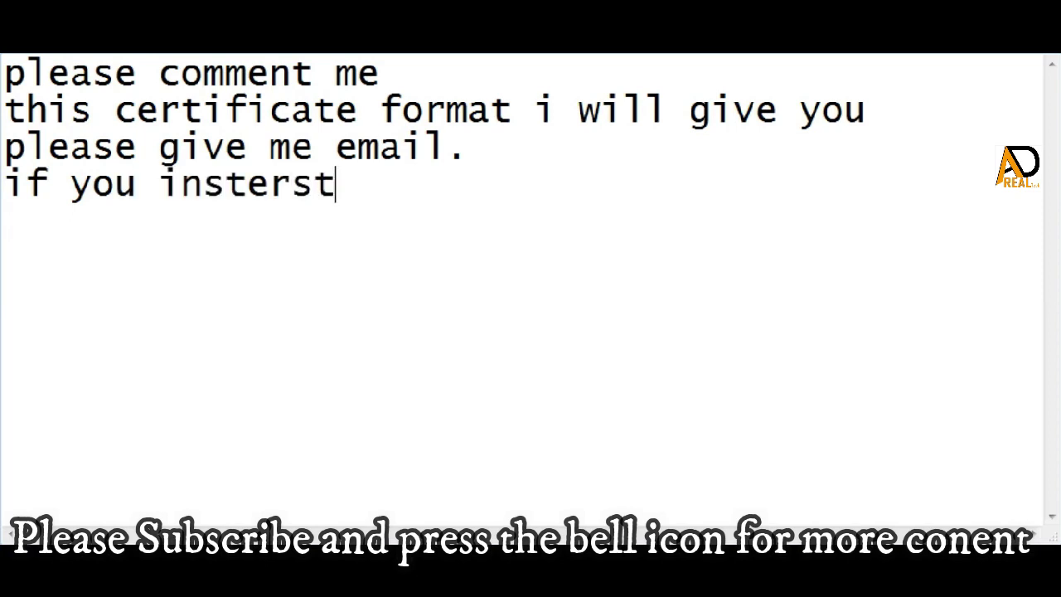
type(" thish")
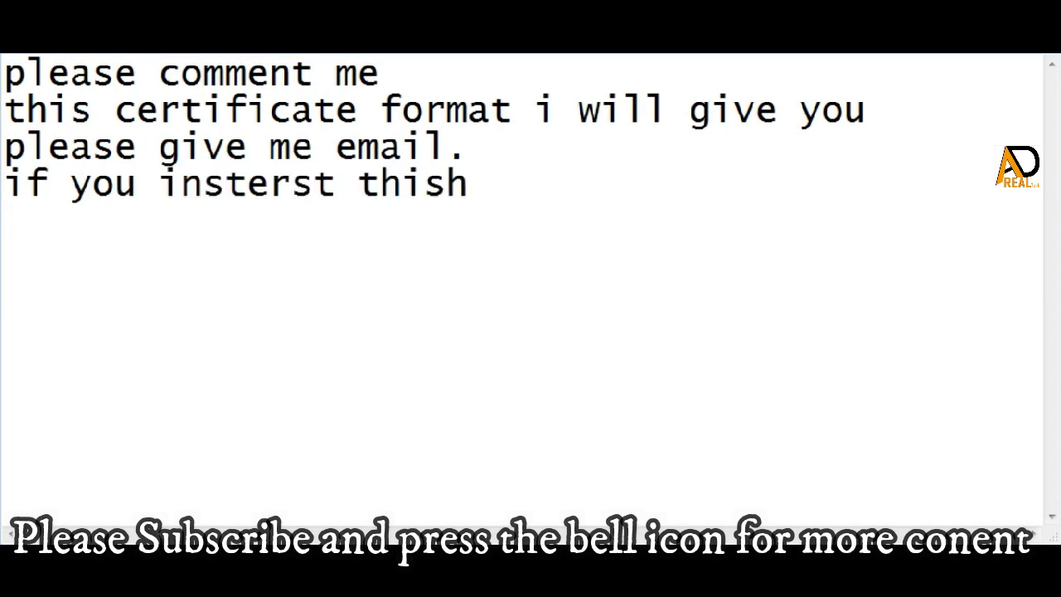
key("BackSpace")
key("Return")
key("alt+F4")
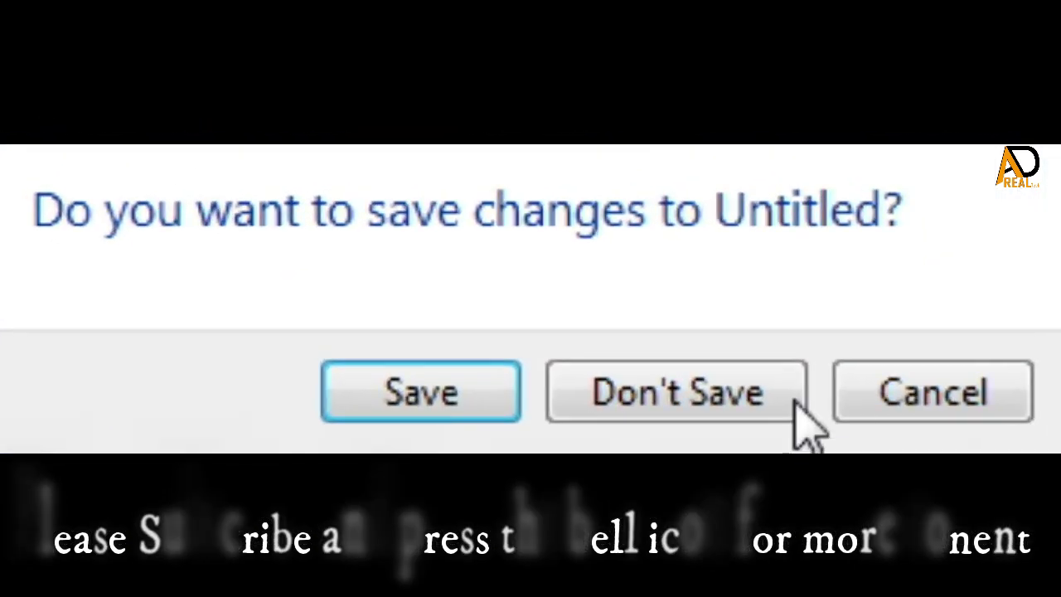
left_click(686, 404)
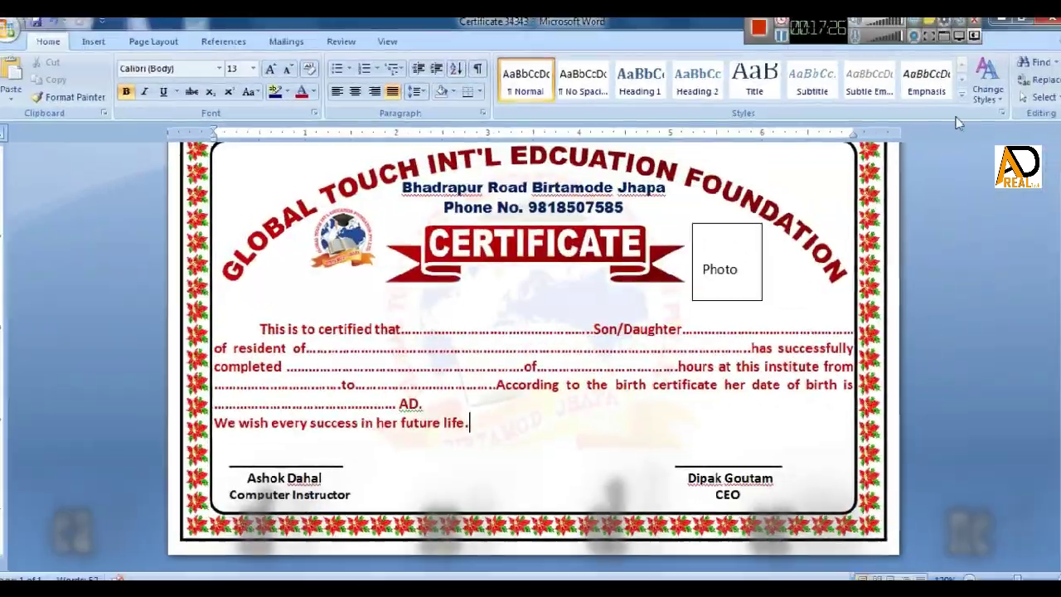